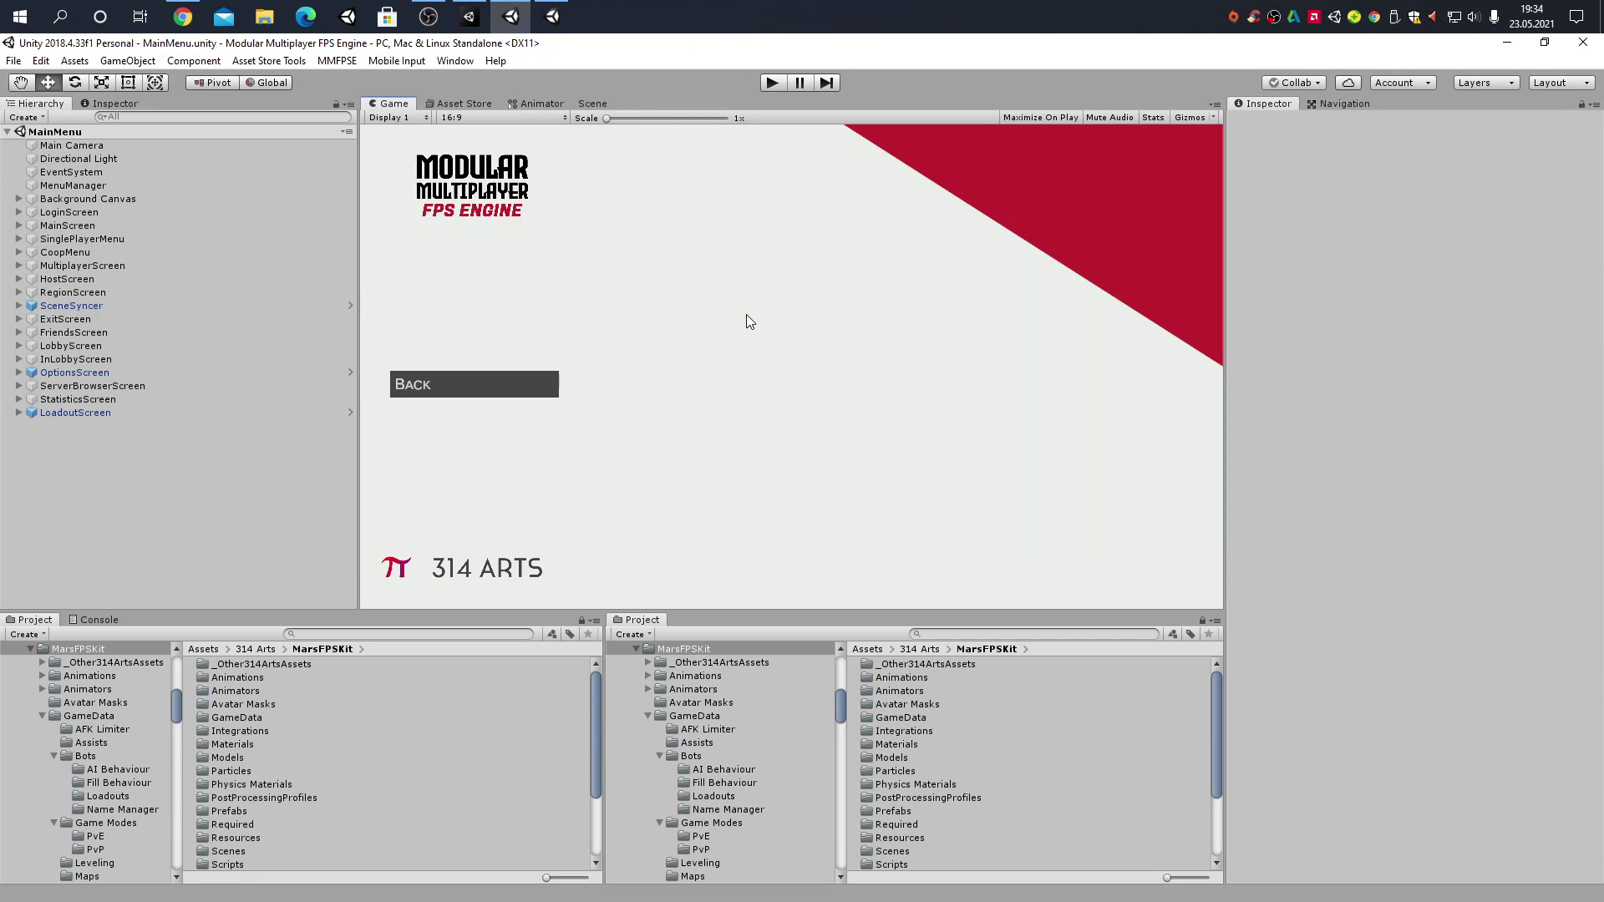
Enter Play mode, log in as guest and start a Singleplayer Sandbox match on Test Map 1[2]
{"action": "left_click", "coordinate": [772, 82]}
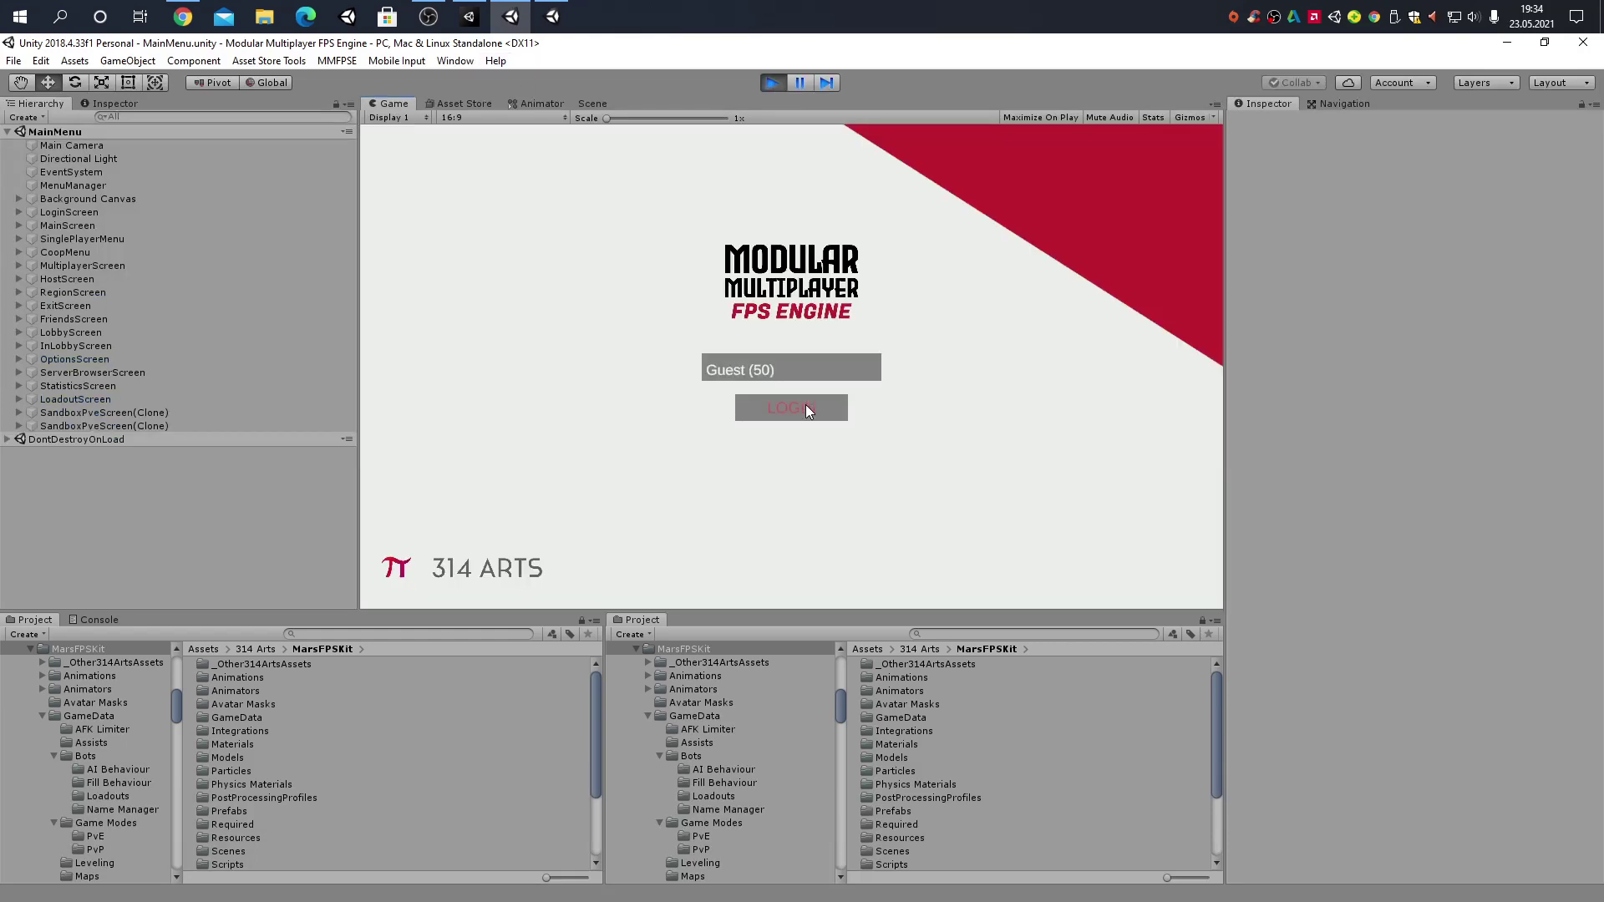
{"action": "left_click", "coordinate": [806, 407]}
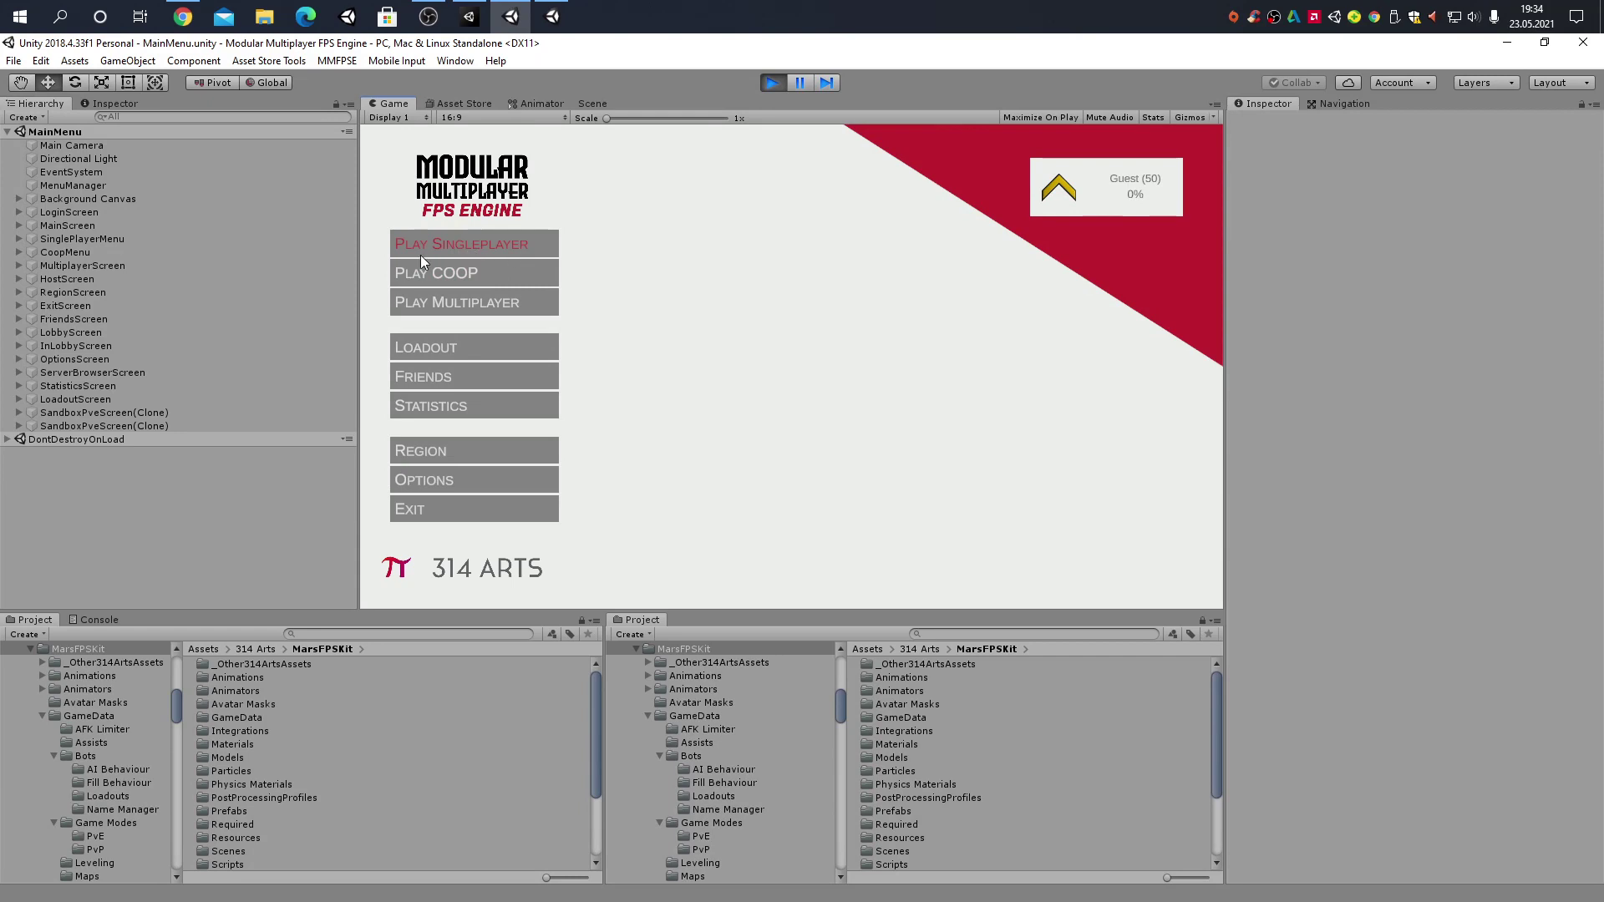
{"action": "left_click", "coordinate": [498, 242]}
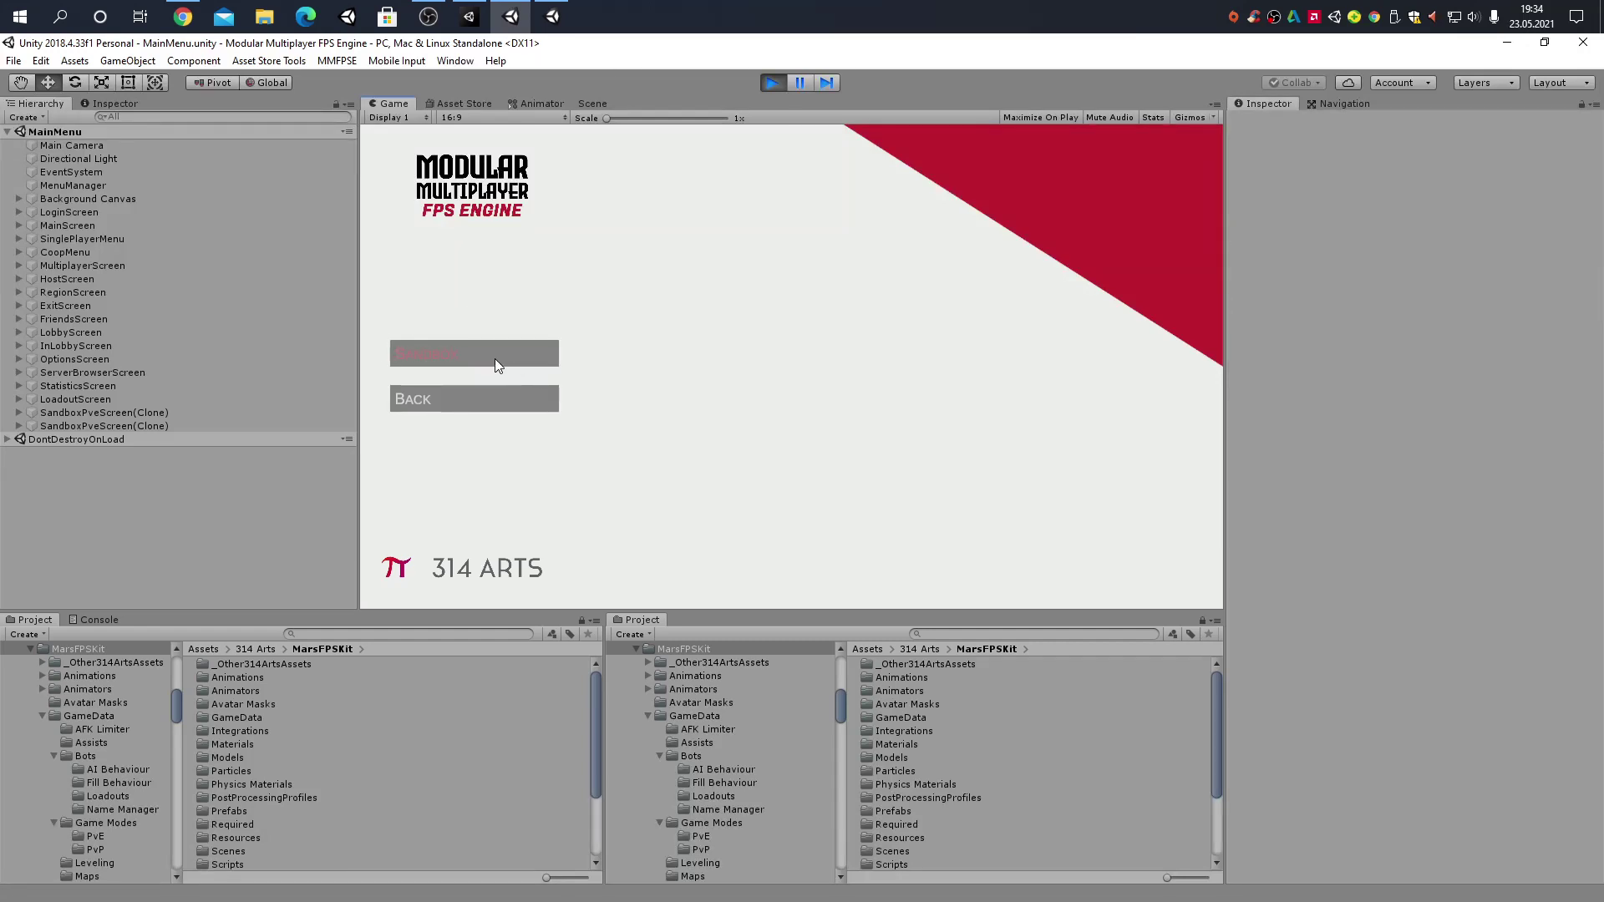
{"action": "left_click", "coordinate": [493, 355]}
{"action": "left_click", "coordinate": [819, 583]}
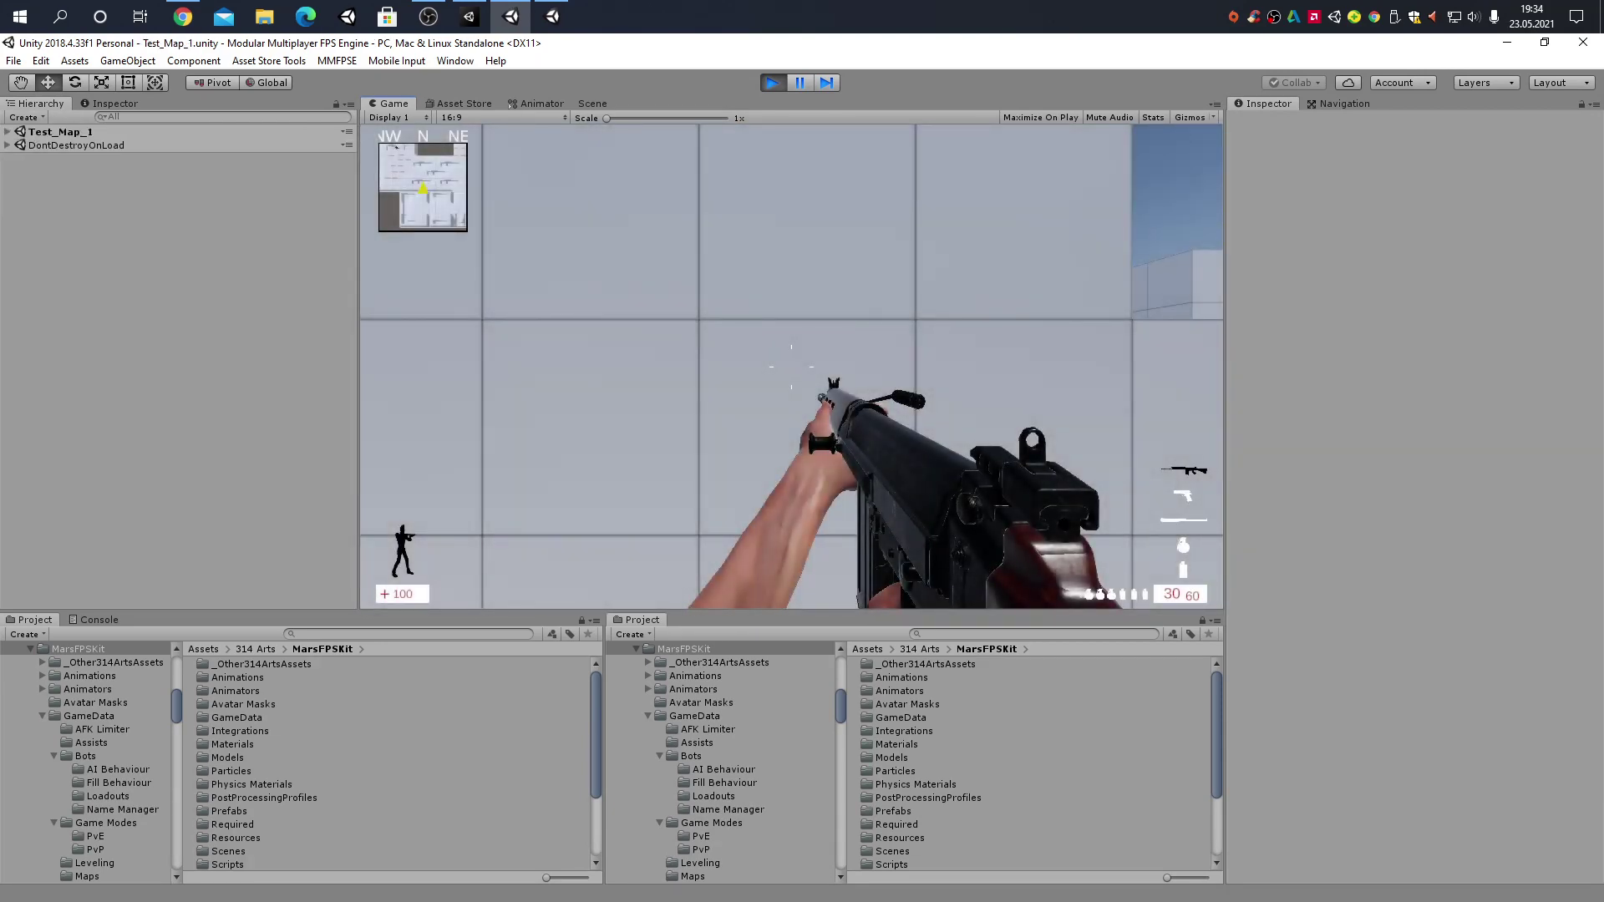
Sprint past the orange walls, down the corridor and across the open area of the test map
{"action": "key", "text": "shift+w"}
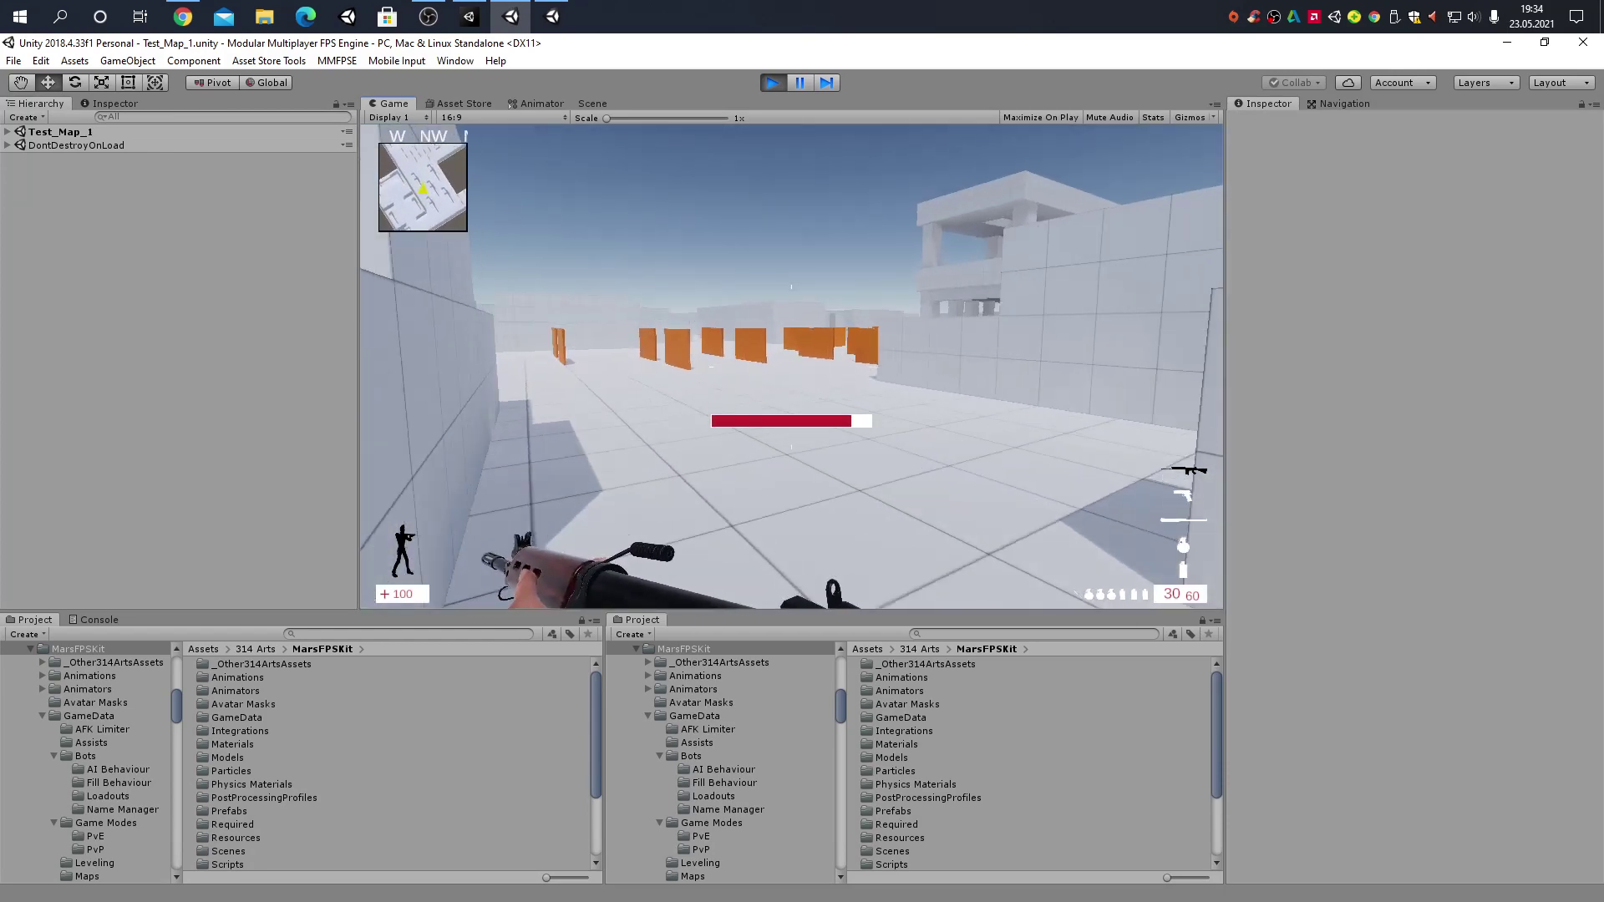
{"action": "key", "text": "w"}
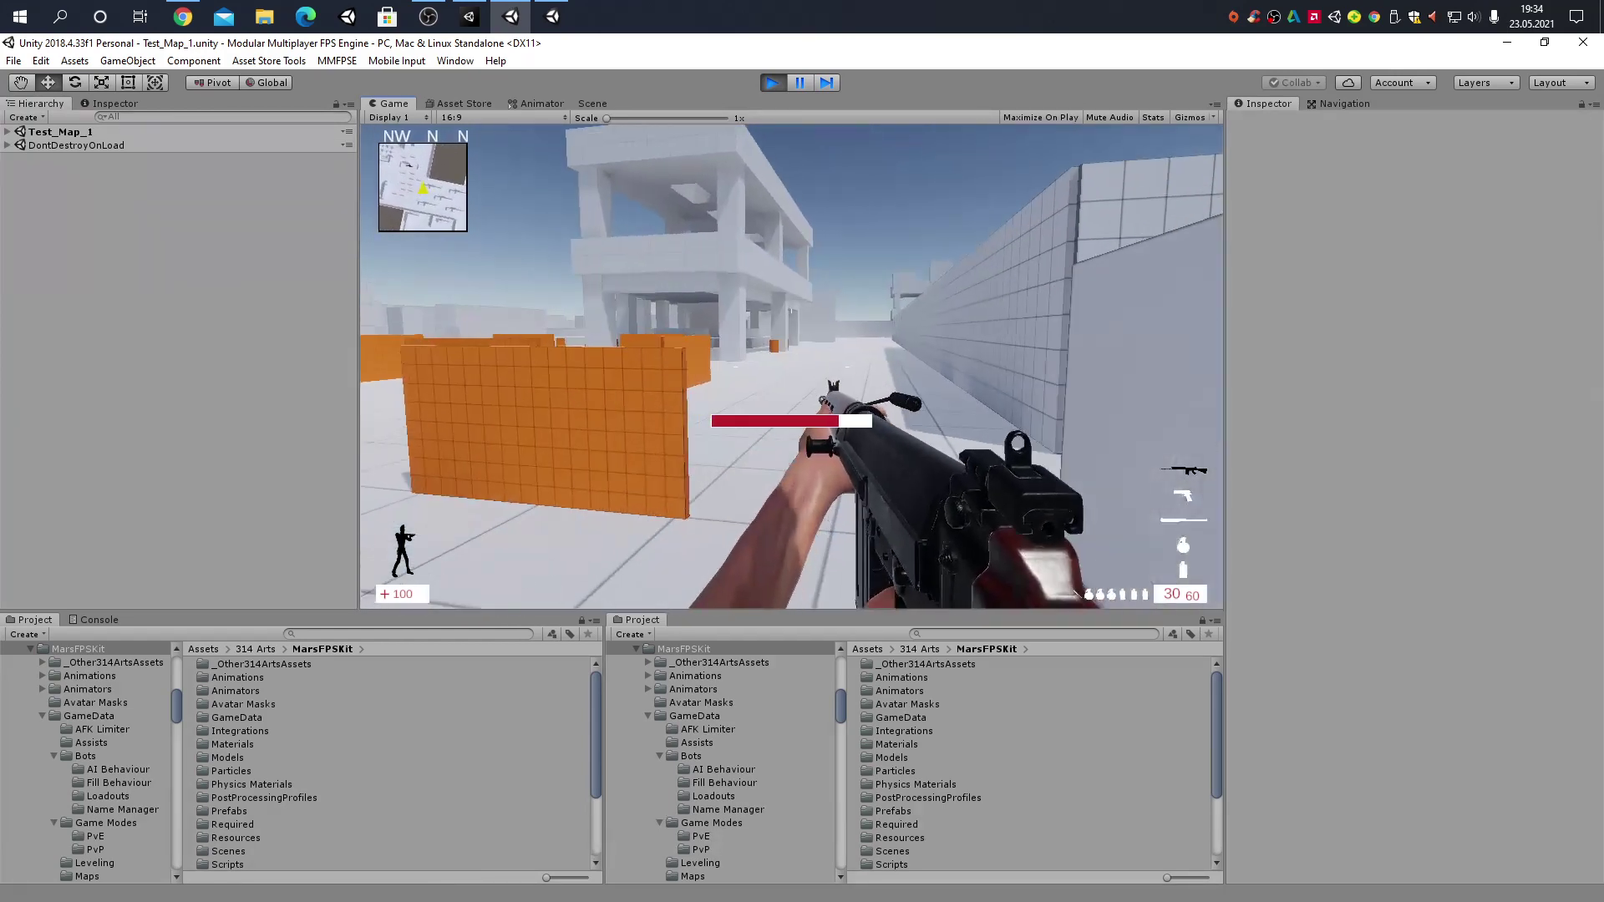
{"action": "key", "text": "w"}
{"action": "key", "text": "shift+w"}
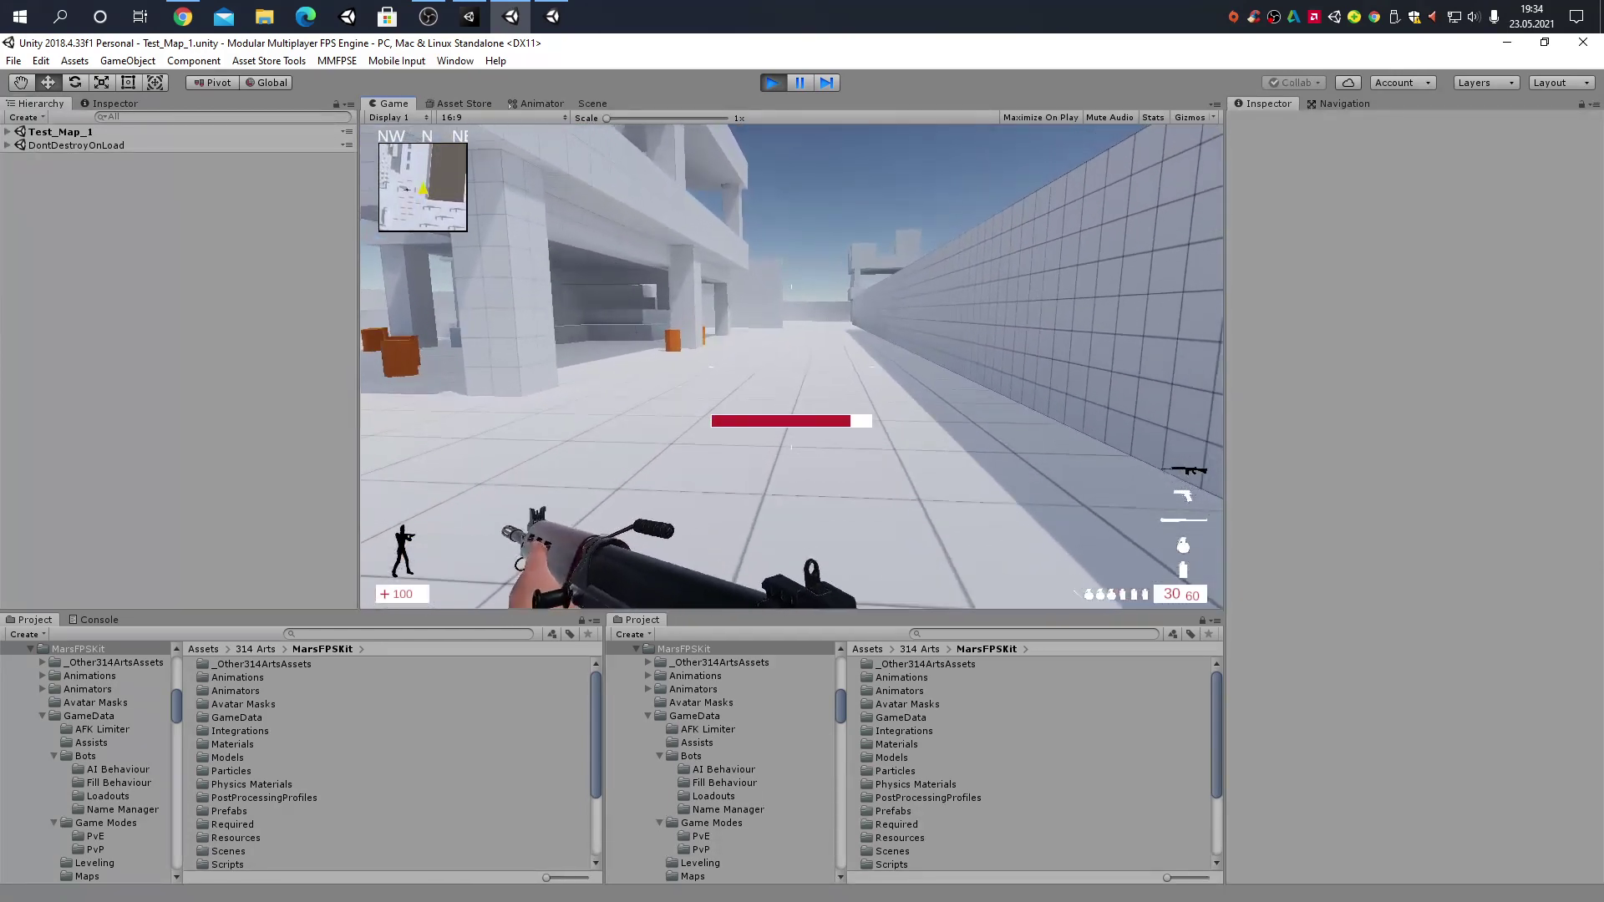
{"action": "key", "text": "w"}
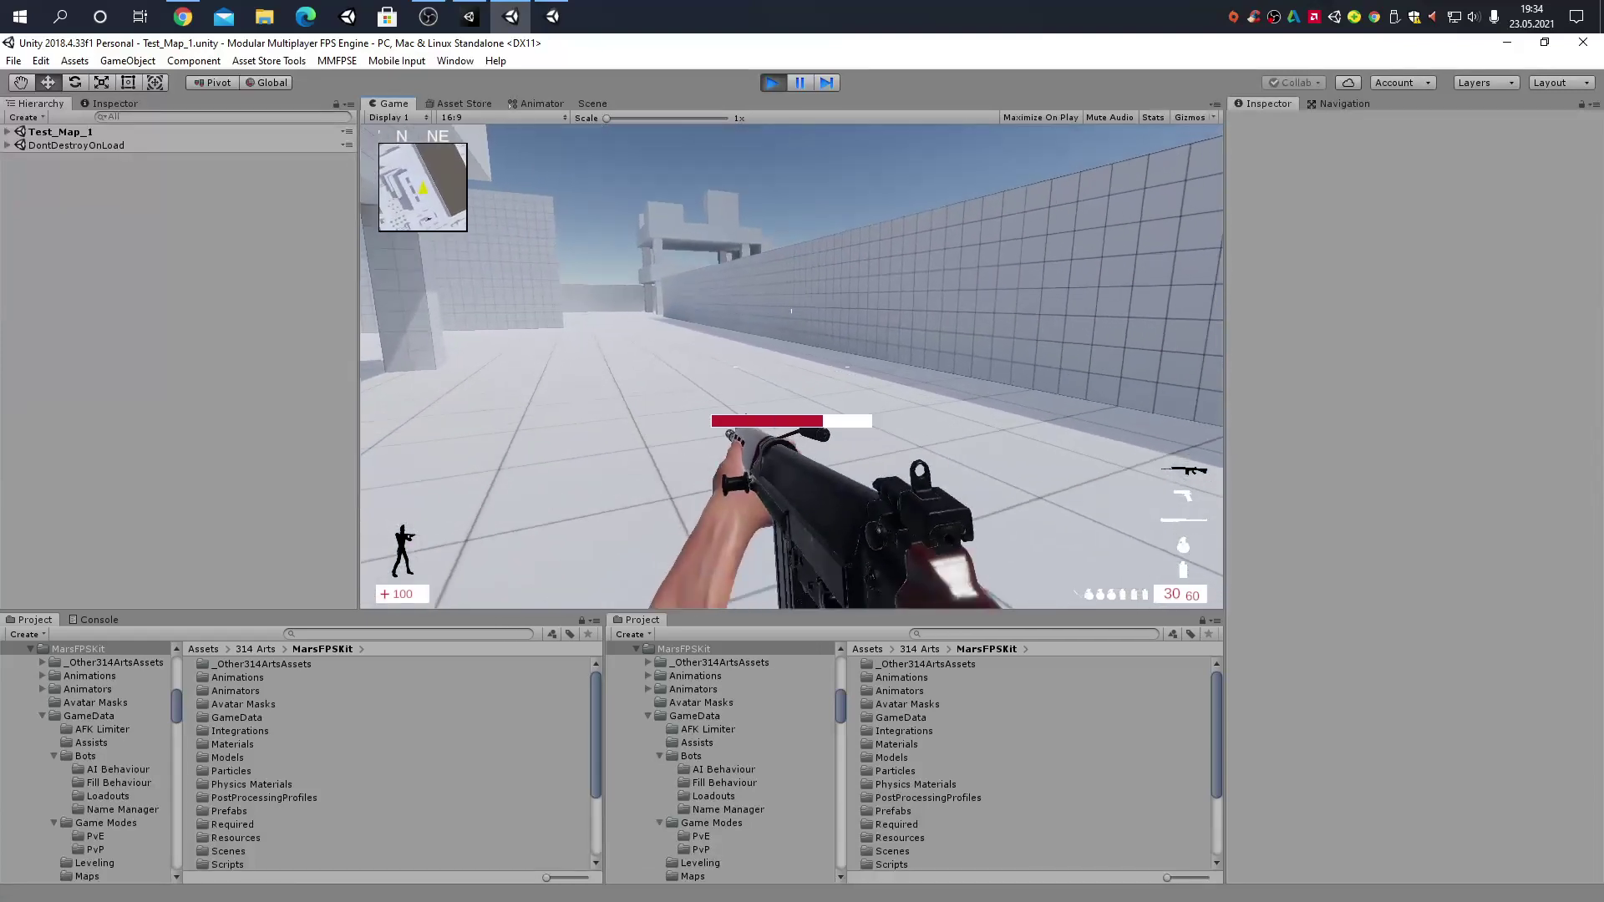
{"action": "key", "text": "shift+w"}
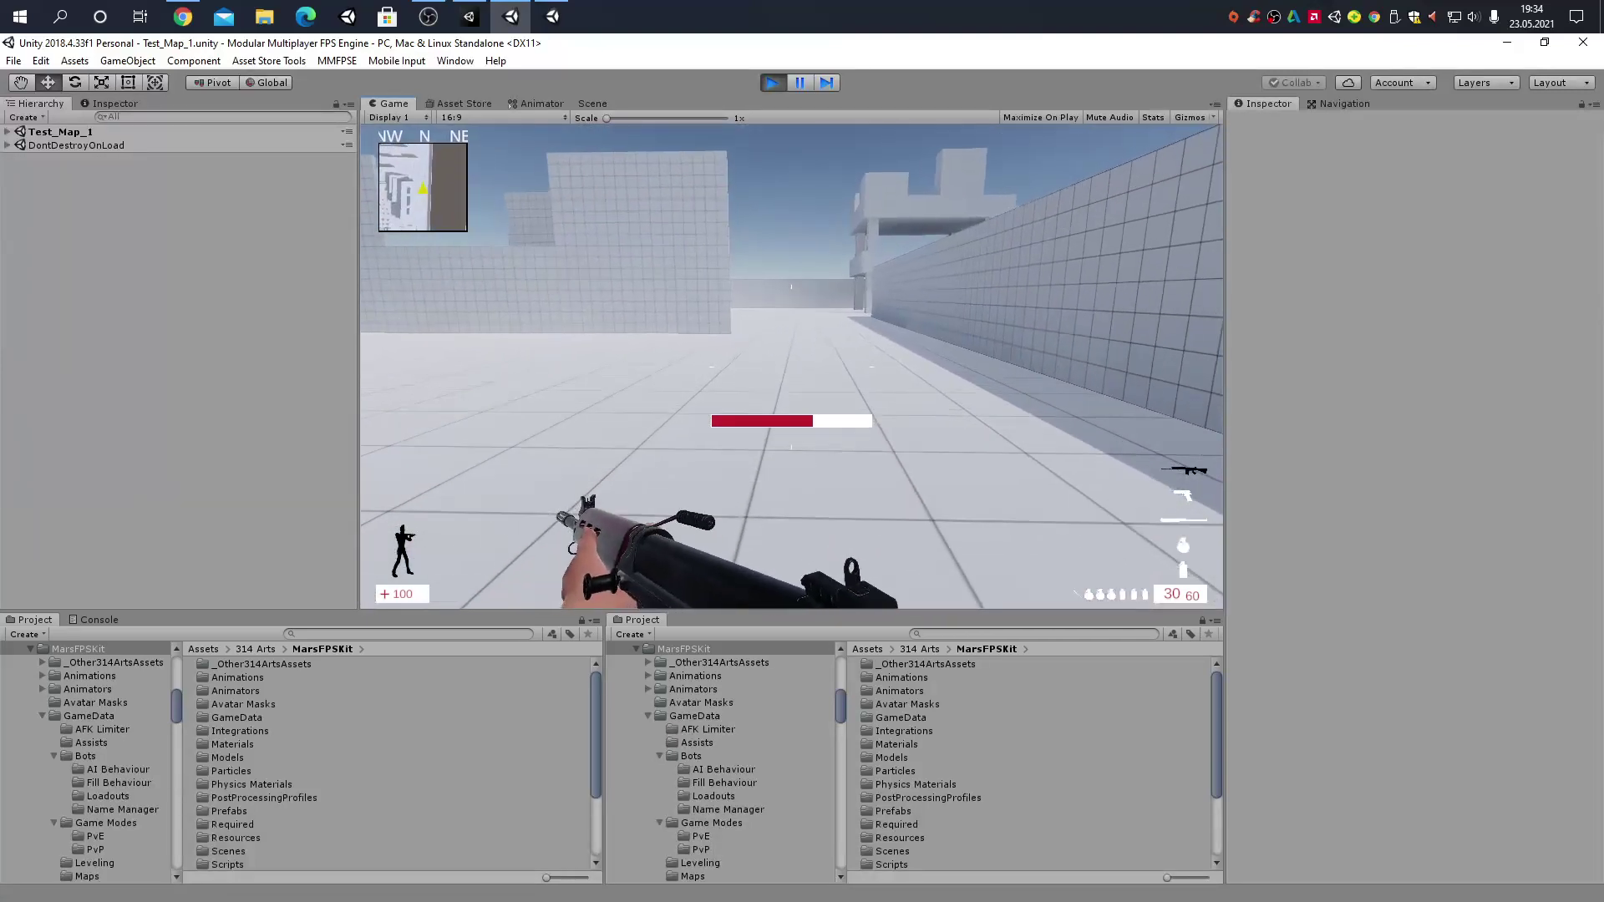
Switch from the rifle to the pistol, keep moving, then pause the match with Escape
{"action": "key", "text": "2"}
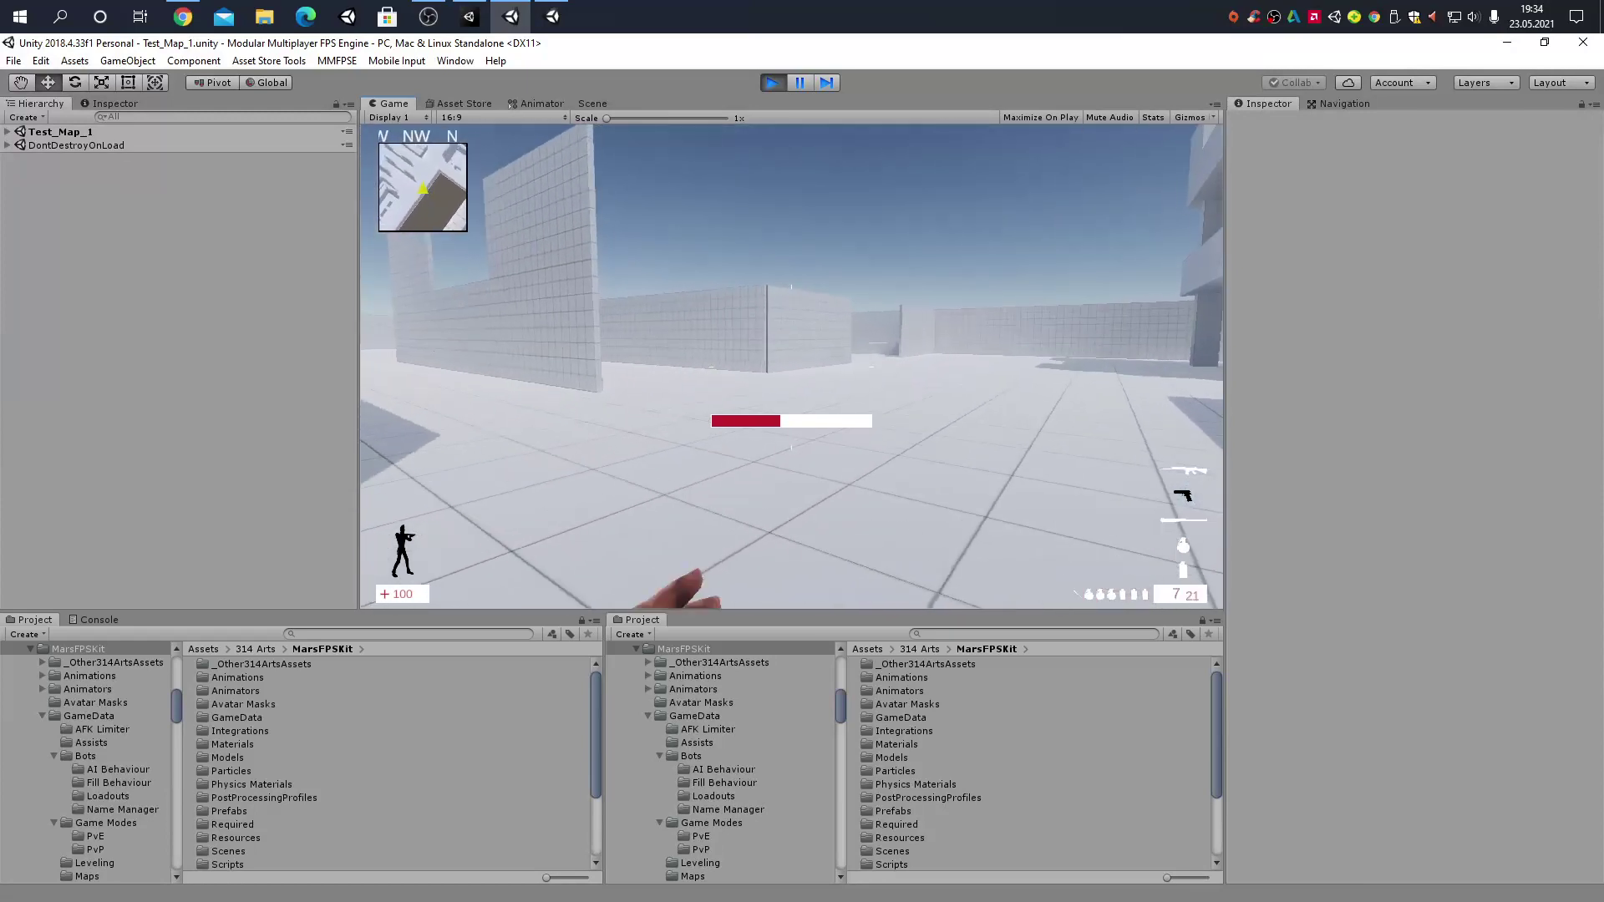
{"action": "key", "text": "shift+w"}
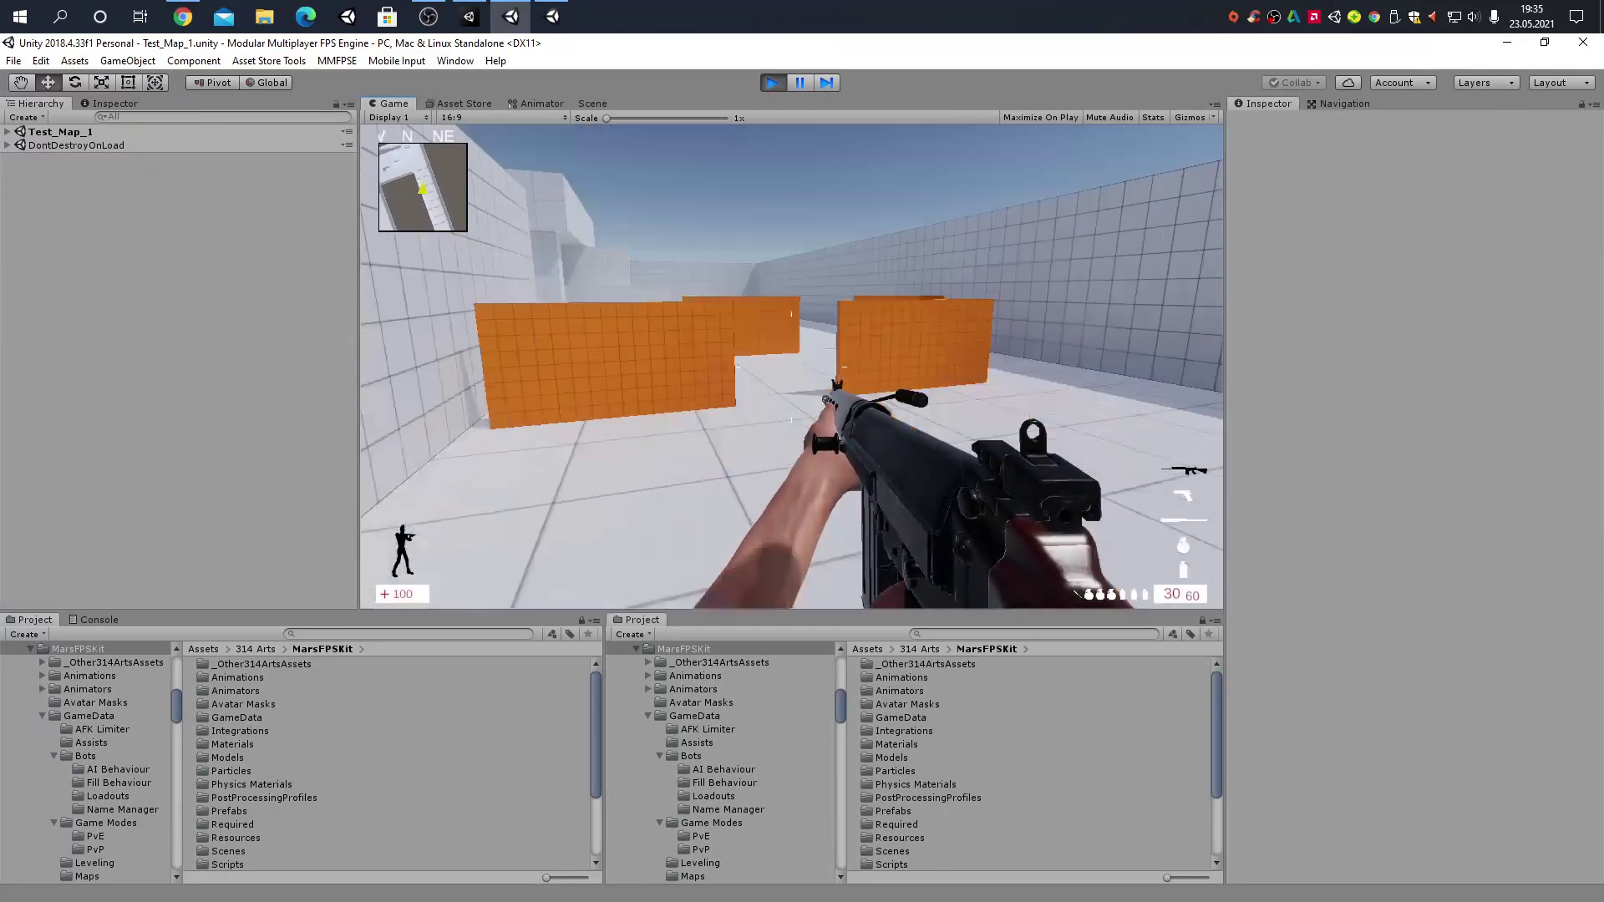
{"action": "key", "text": "Escape"}
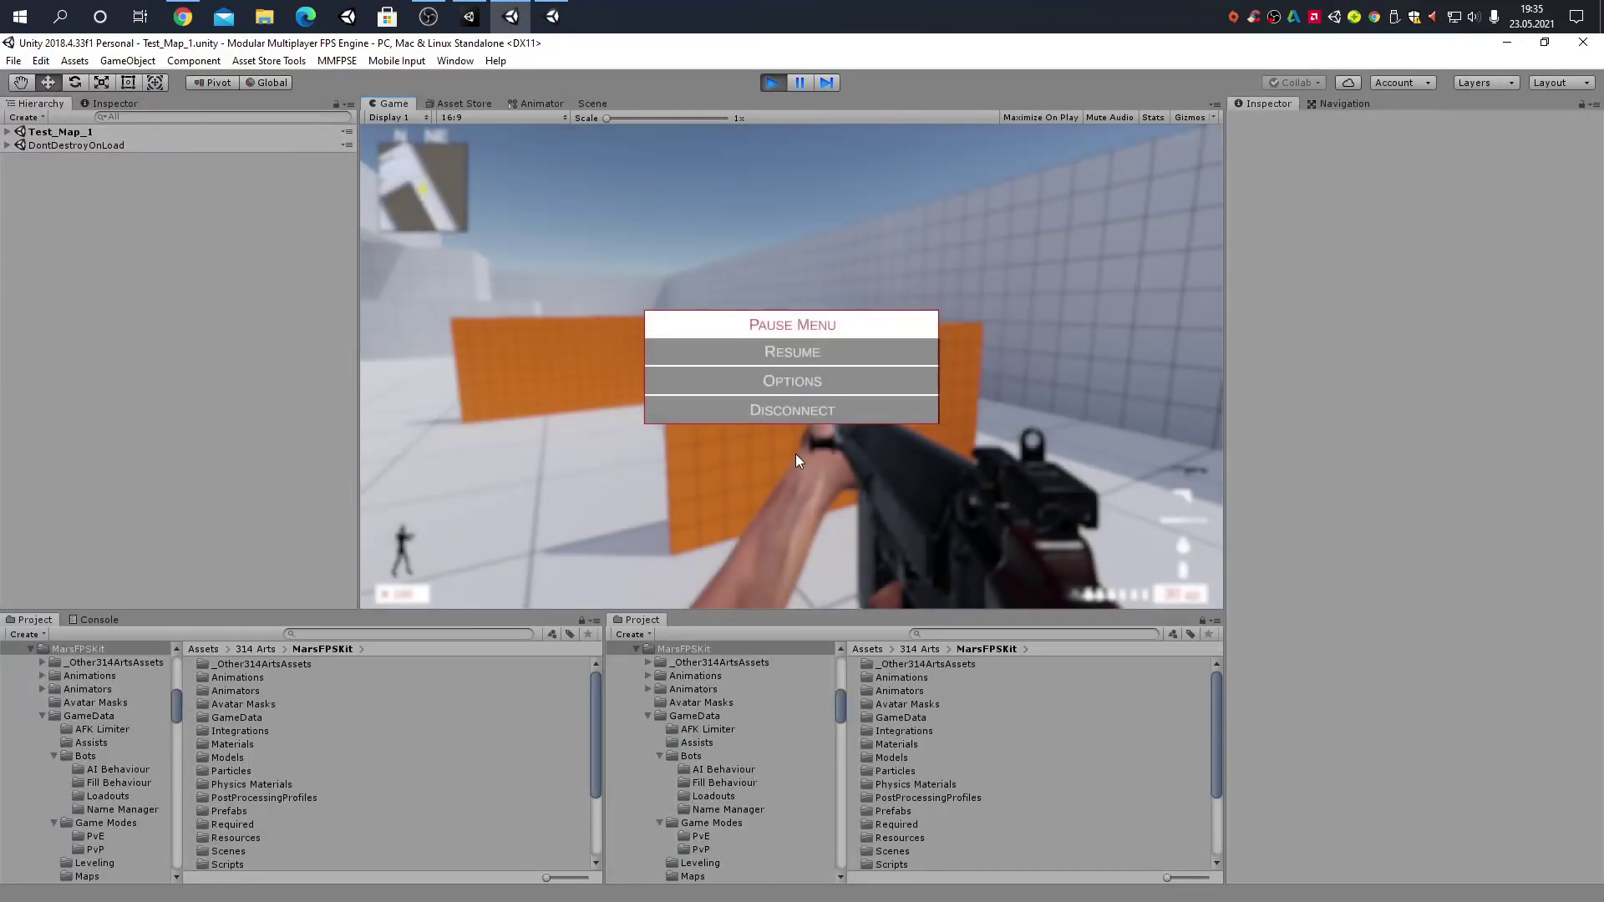
Disconnect and host a COOP Sandbox game, cycling the map selection back to Test Map 1[2]
{"action": "left_click", "coordinate": [812, 411]}
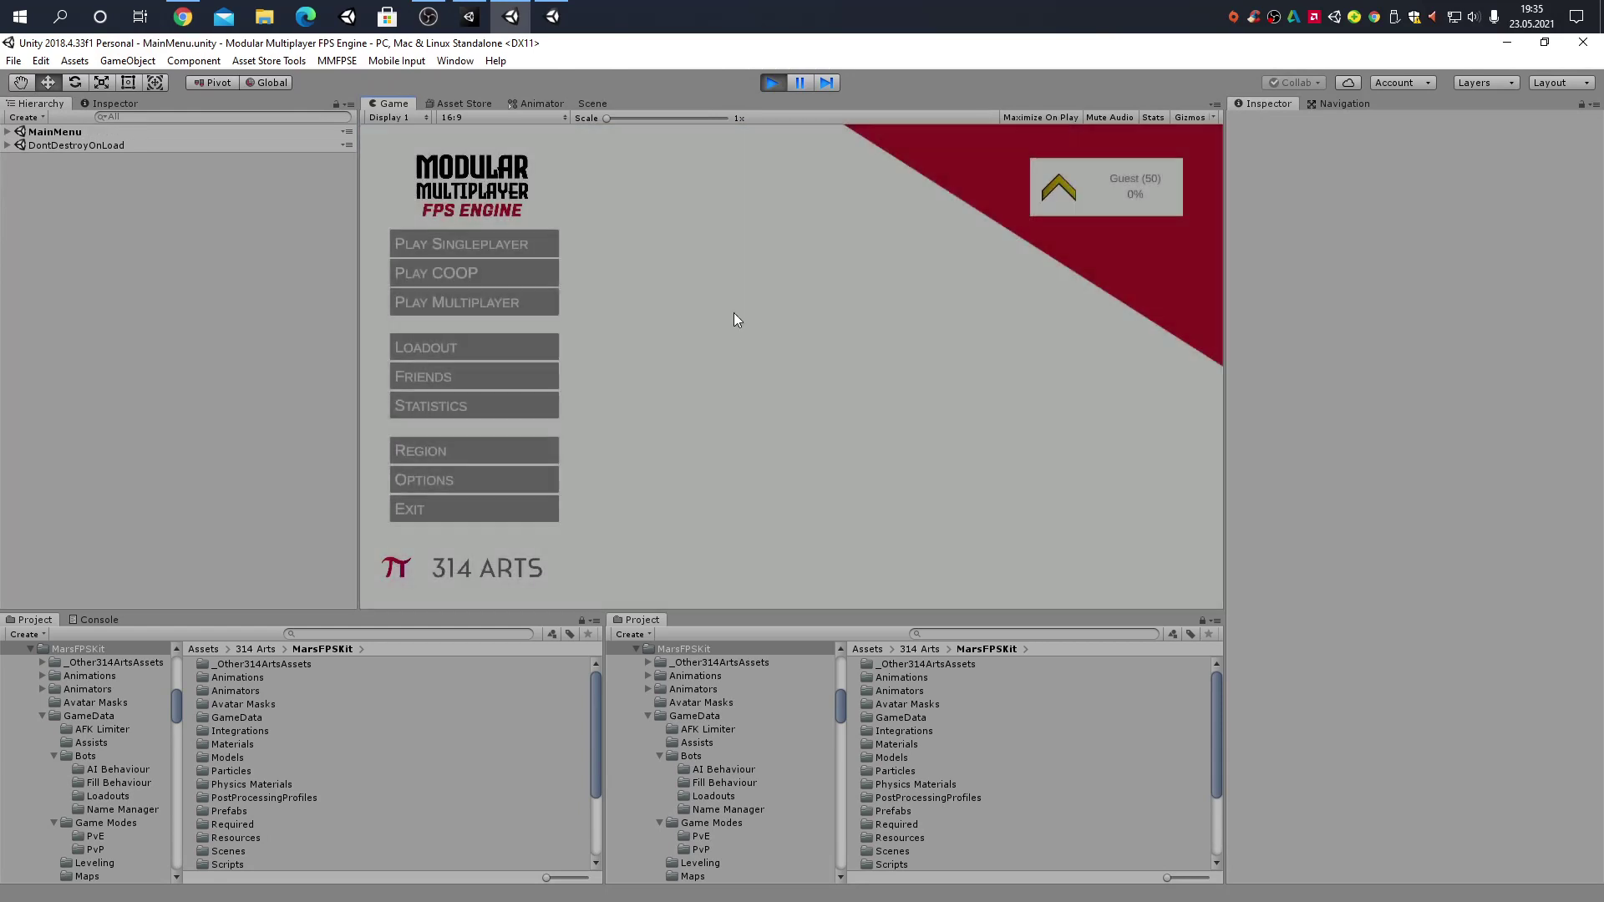
{"action": "left_click", "coordinate": [485, 275]}
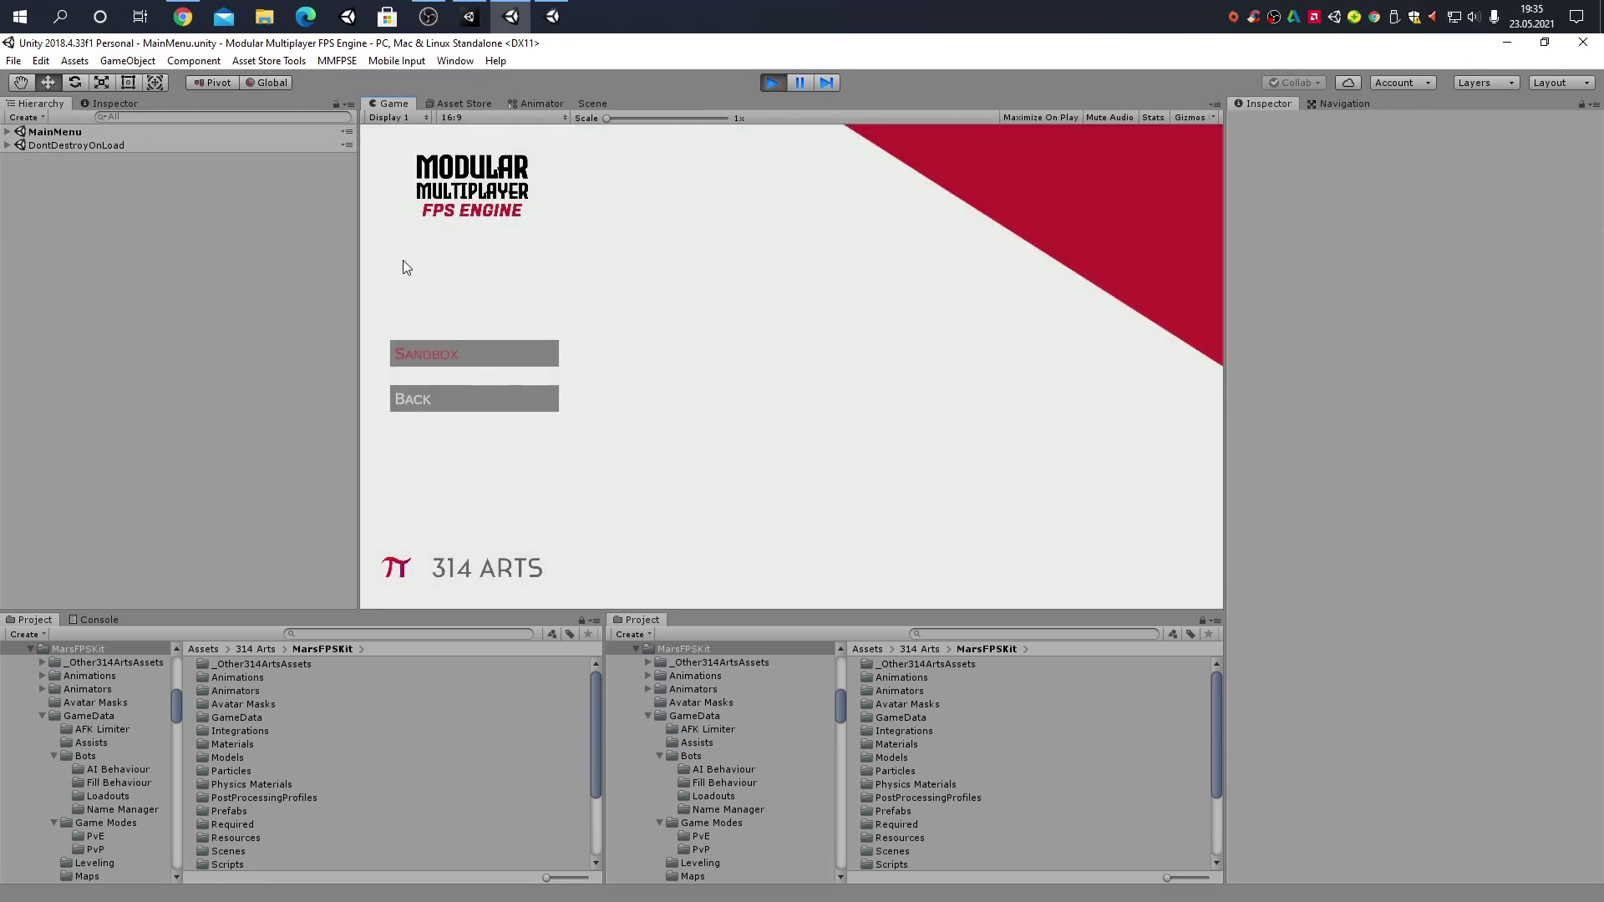
{"action": "left_click", "coordinate": [472, 354]}
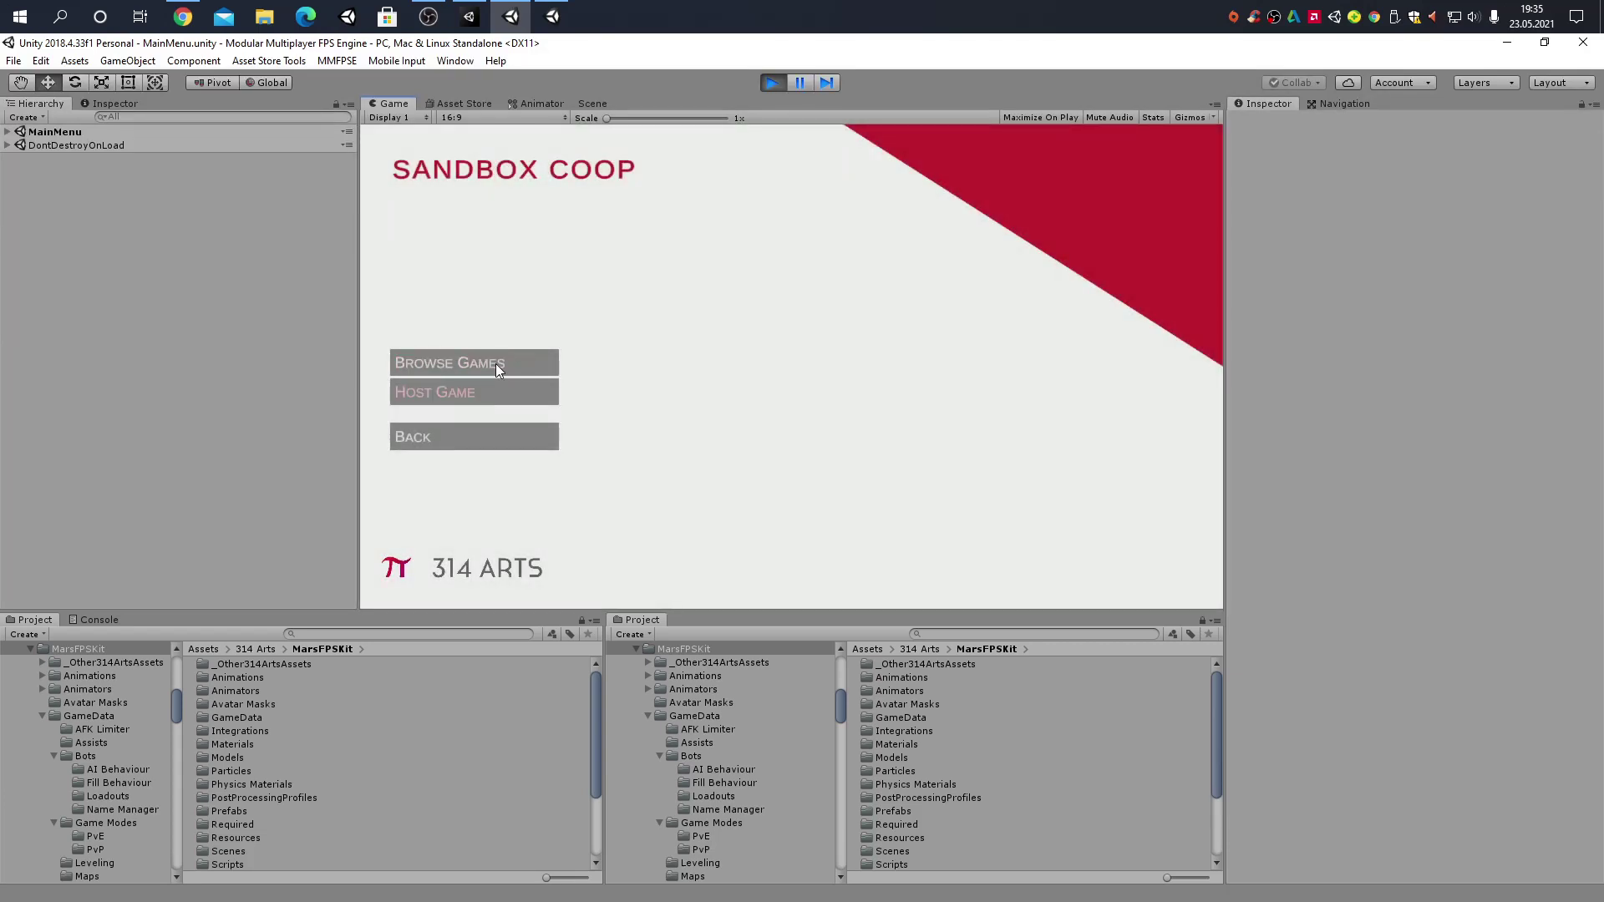
{"action": "left_click", "coordinate": [474, 393]}
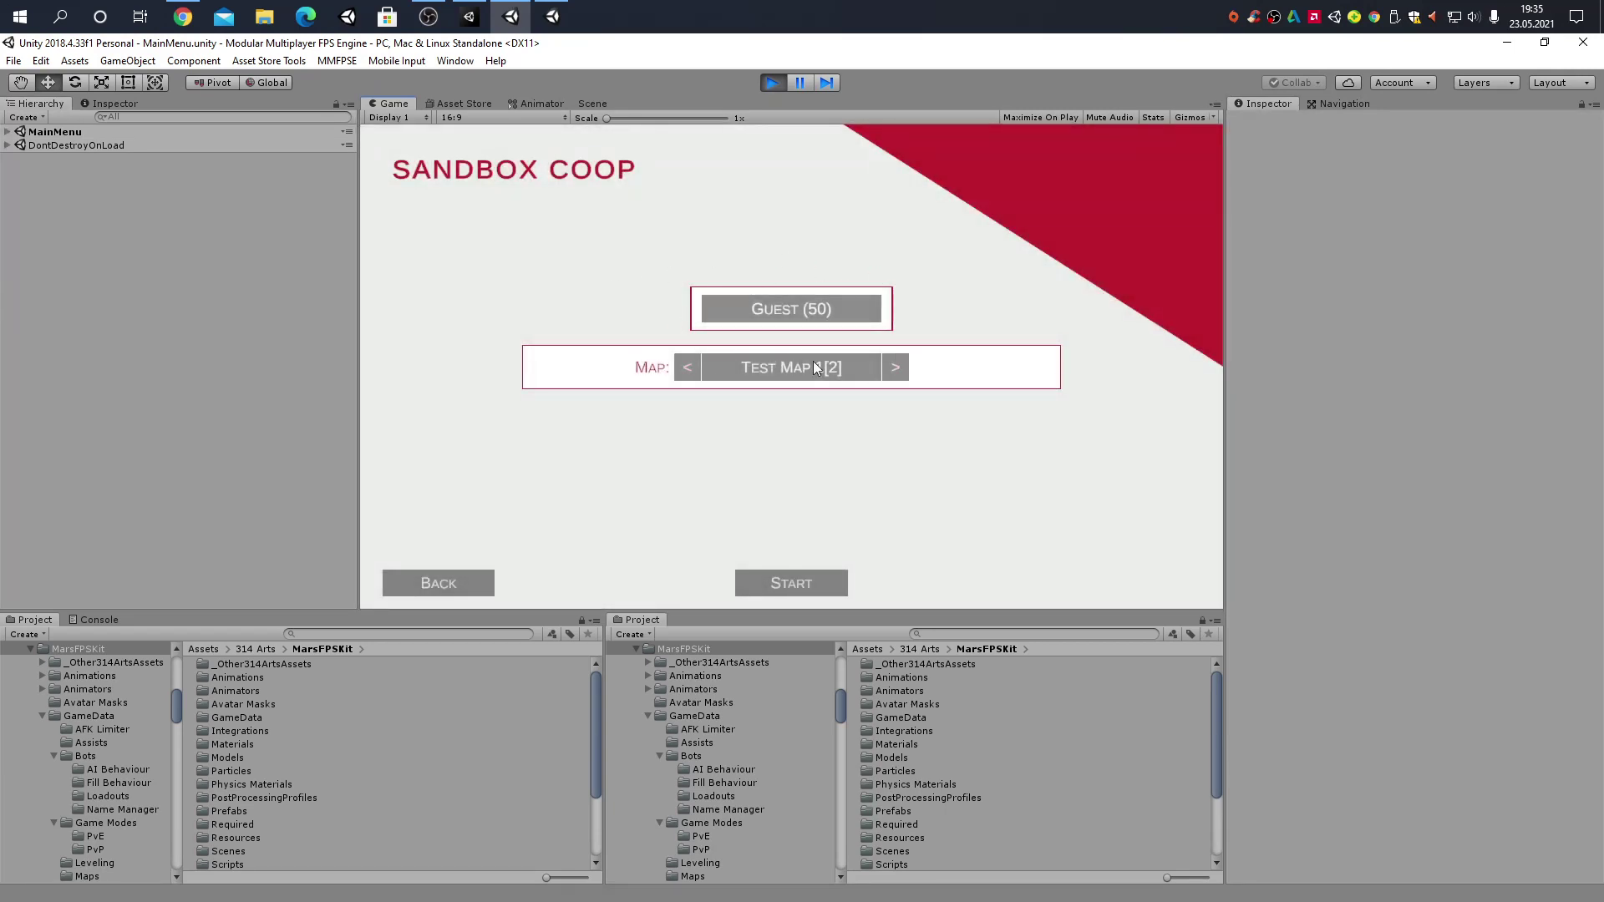
{"action": "left_click", "coordinate": [903, 372]}
{"action": "left_click", "coordinate": [895, 371]}
{"action": "left_click", "coordinate": [890, 371]}
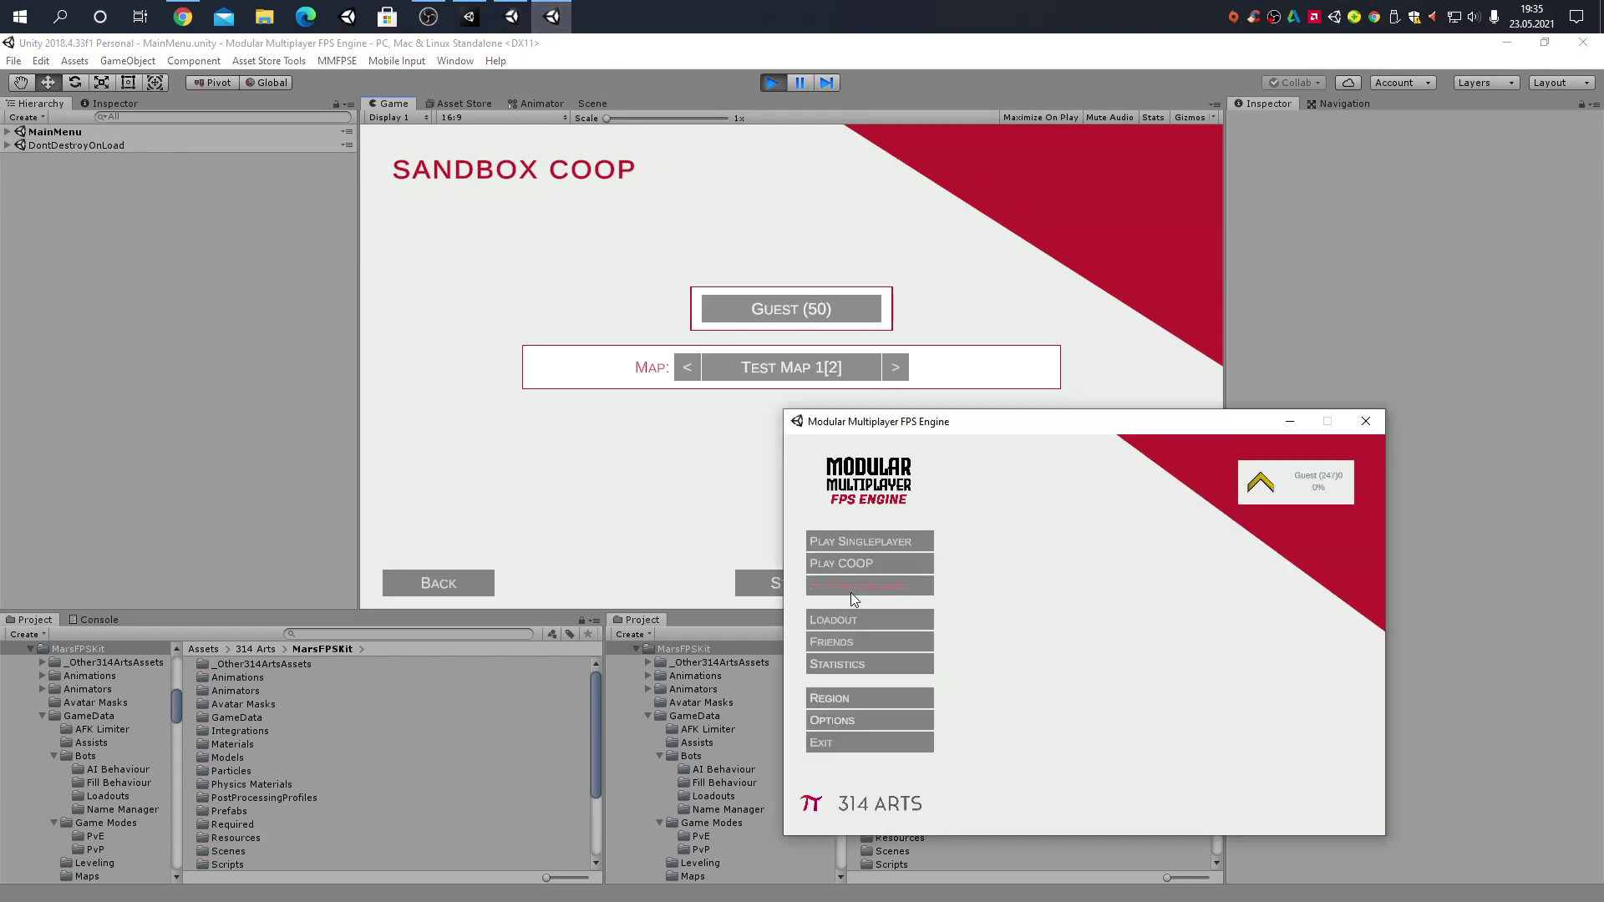
Join the hosted game from the second standalone client, move its window aside, and start the match
{"action": "left_click", "coordinate": [860, 563]}
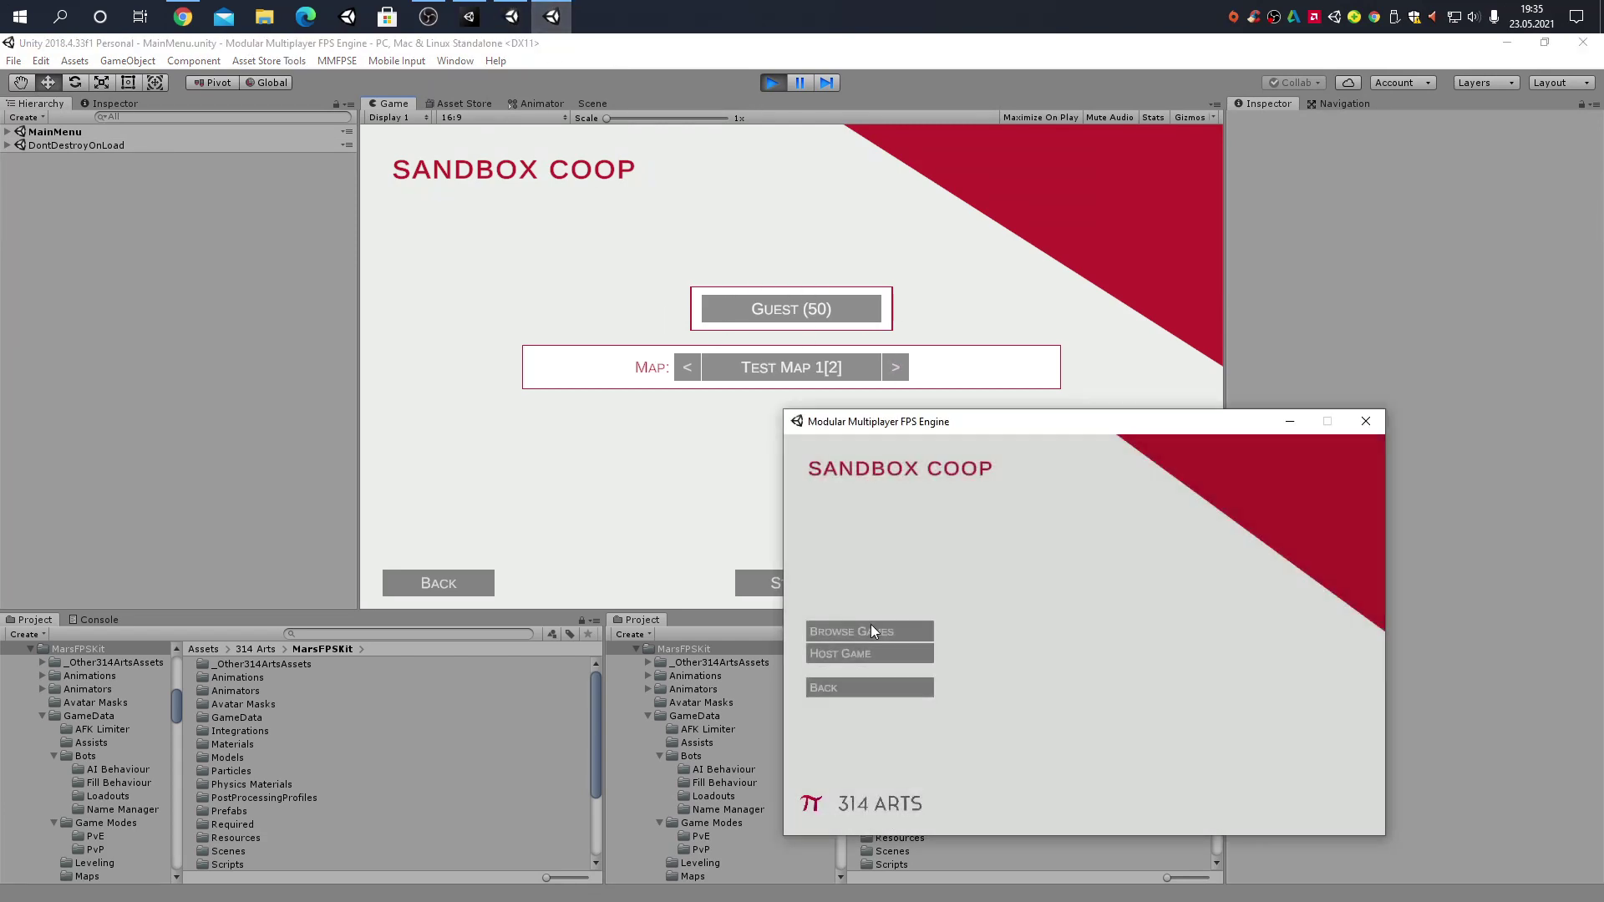
{"action": "left_click", "coordinate": [873, 633]}
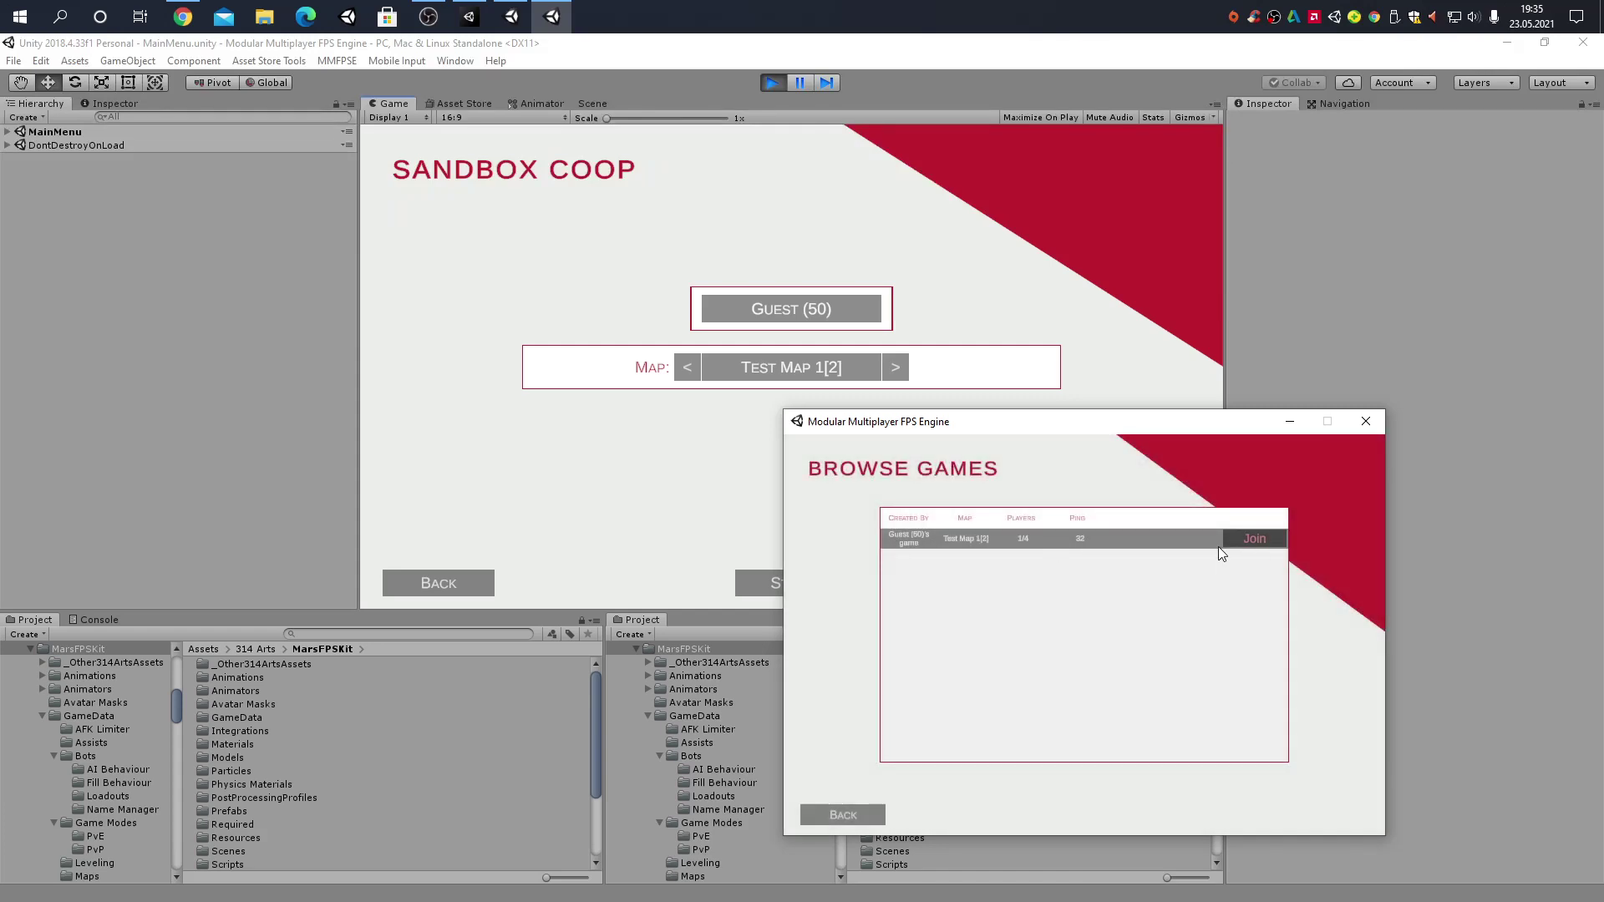
{"action": "left_click", "coordinate": [1246, 539]}
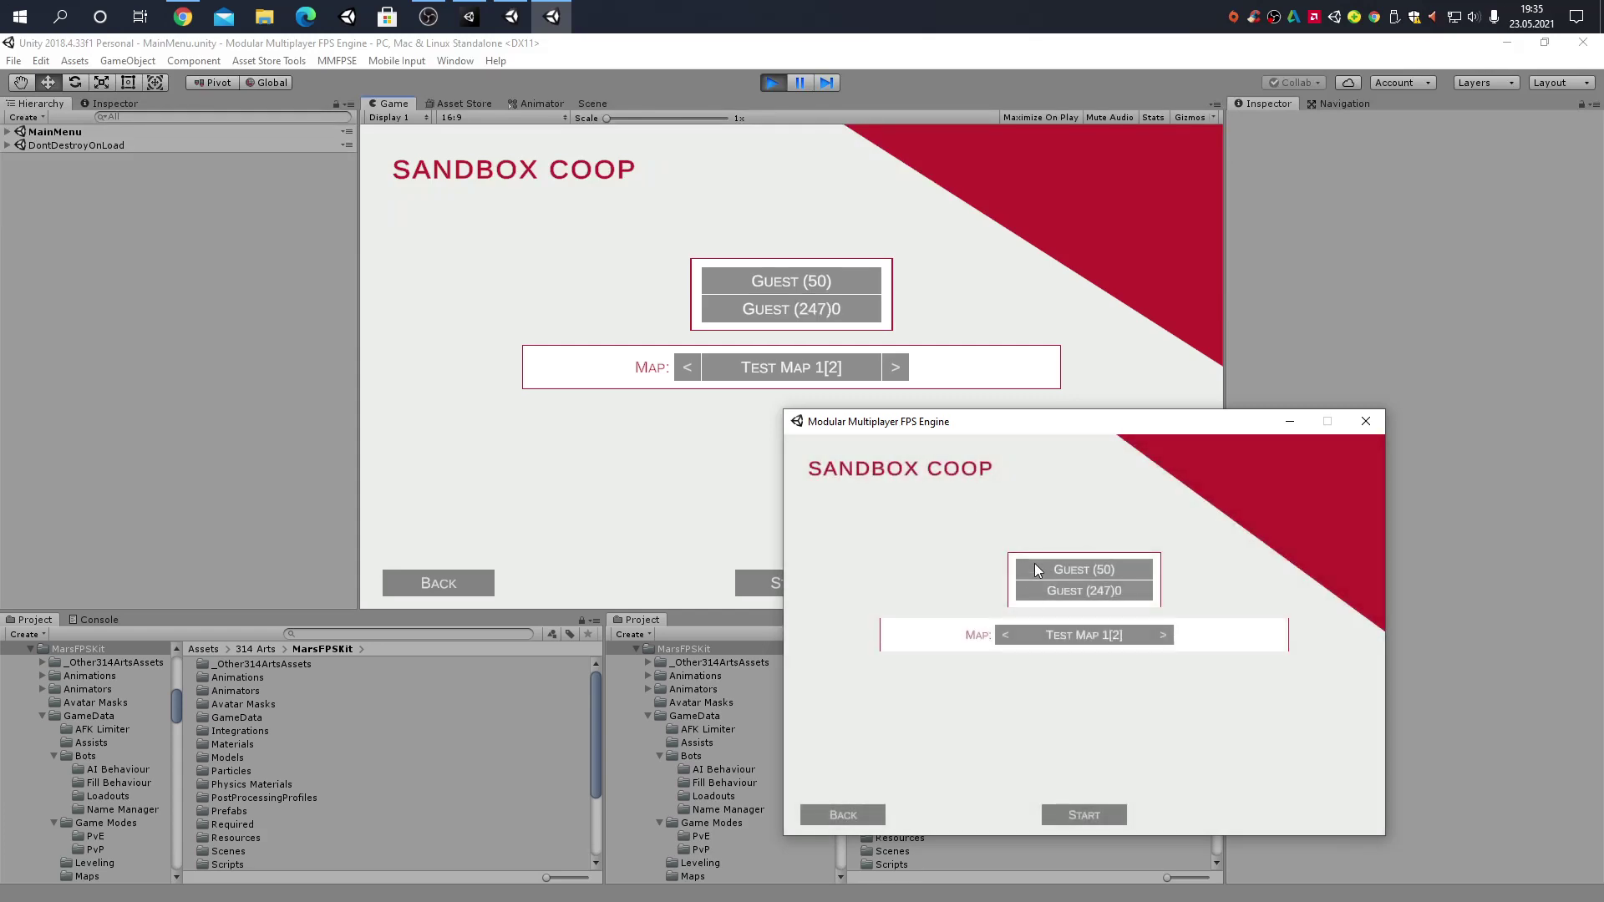
{"action": "left_click_drag", "start_coordinate": [961, 422], "coordinate": [1603, 431]}
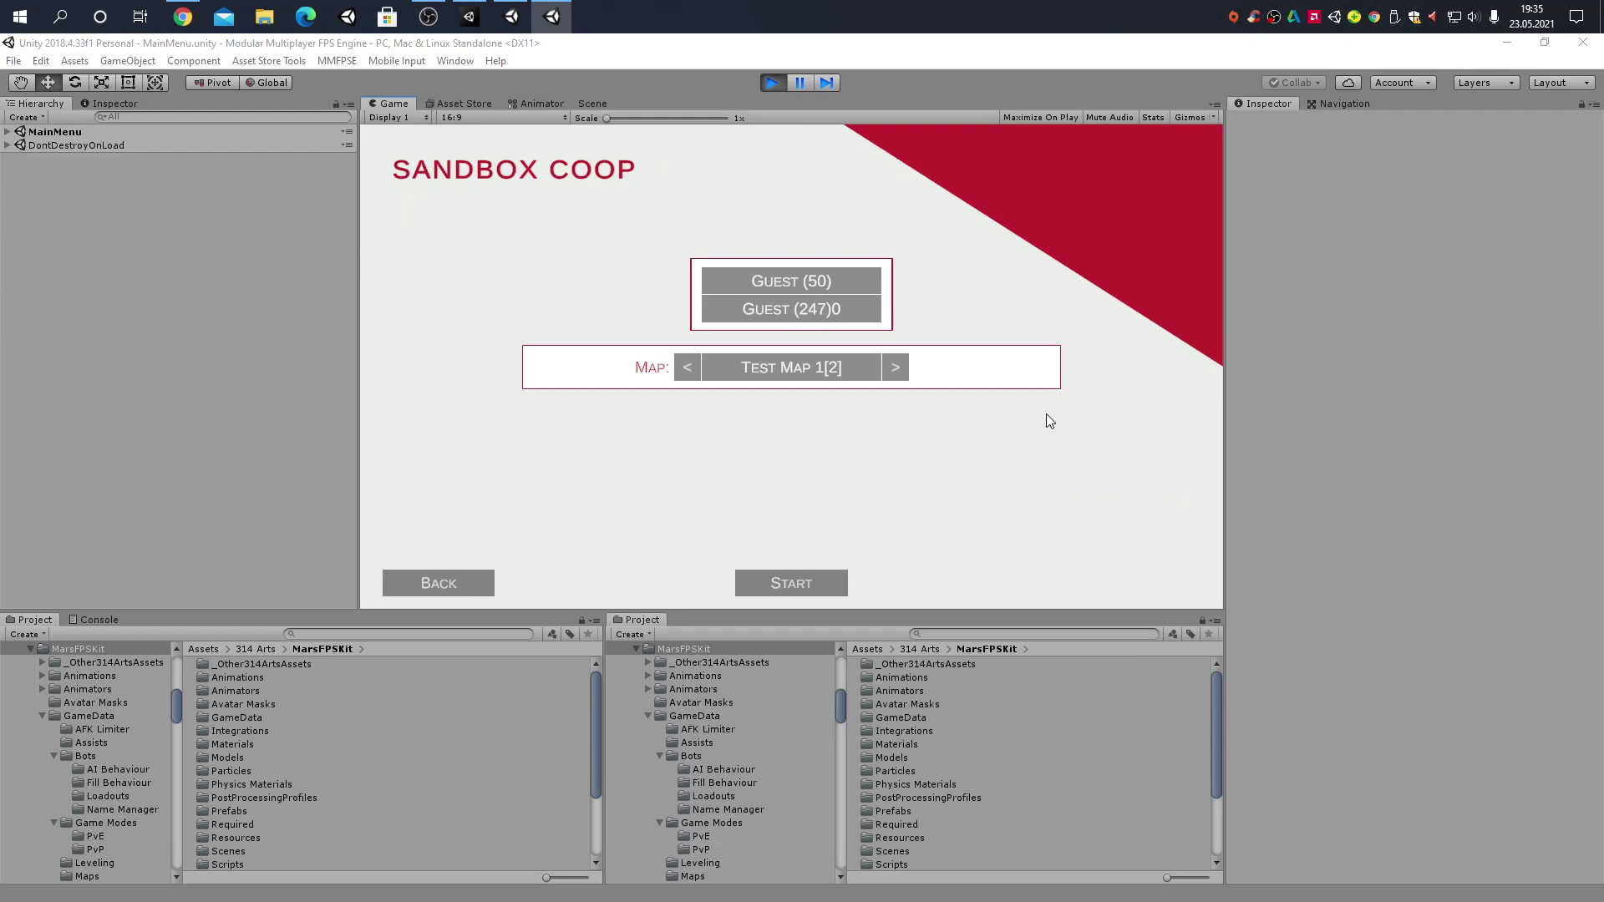
{"action": "left_click", "coordinate": [809, 584]}
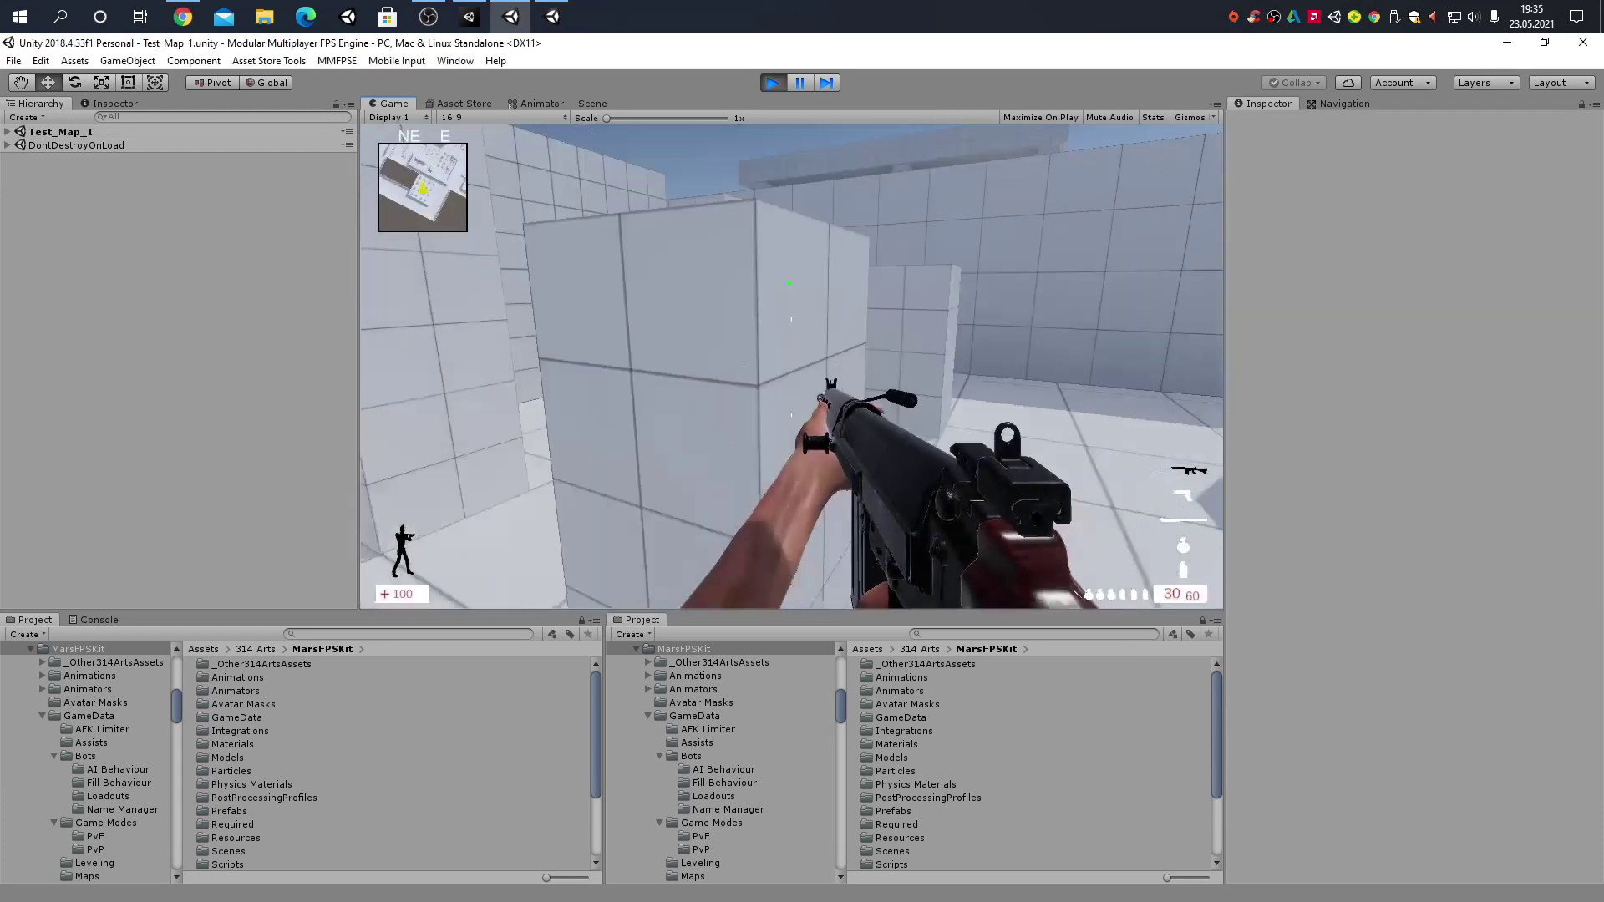
Sprint toward the orange walls and building in the co-op match, then bring up the pause menu
{"action": "key", "text": "shift+w"}
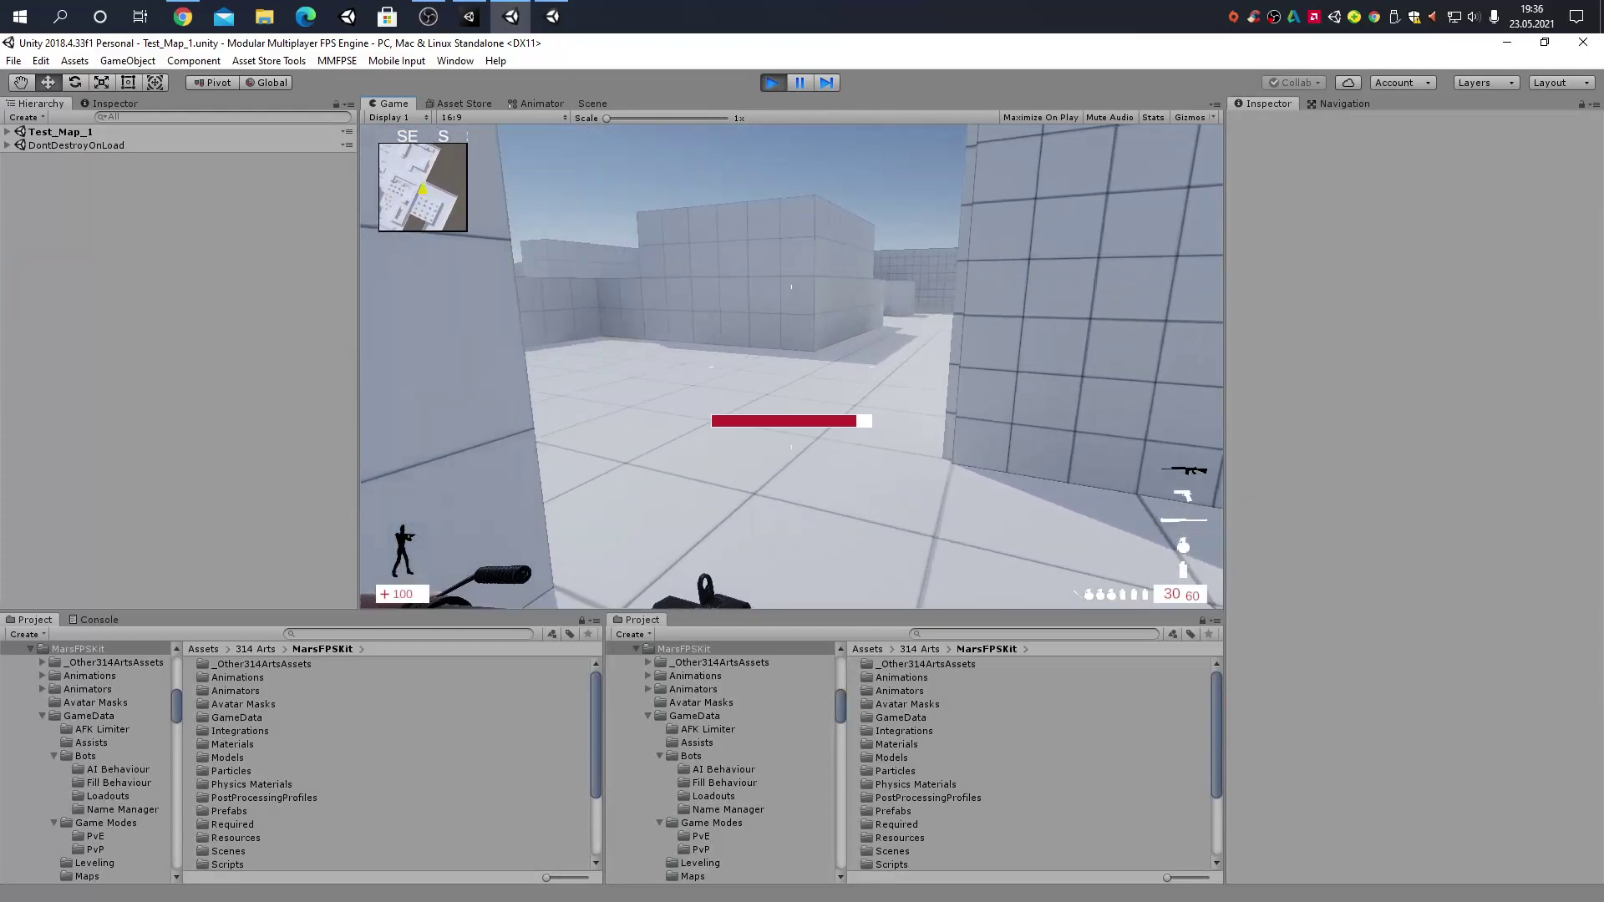
{"action": "key", "text": "shift+w"}
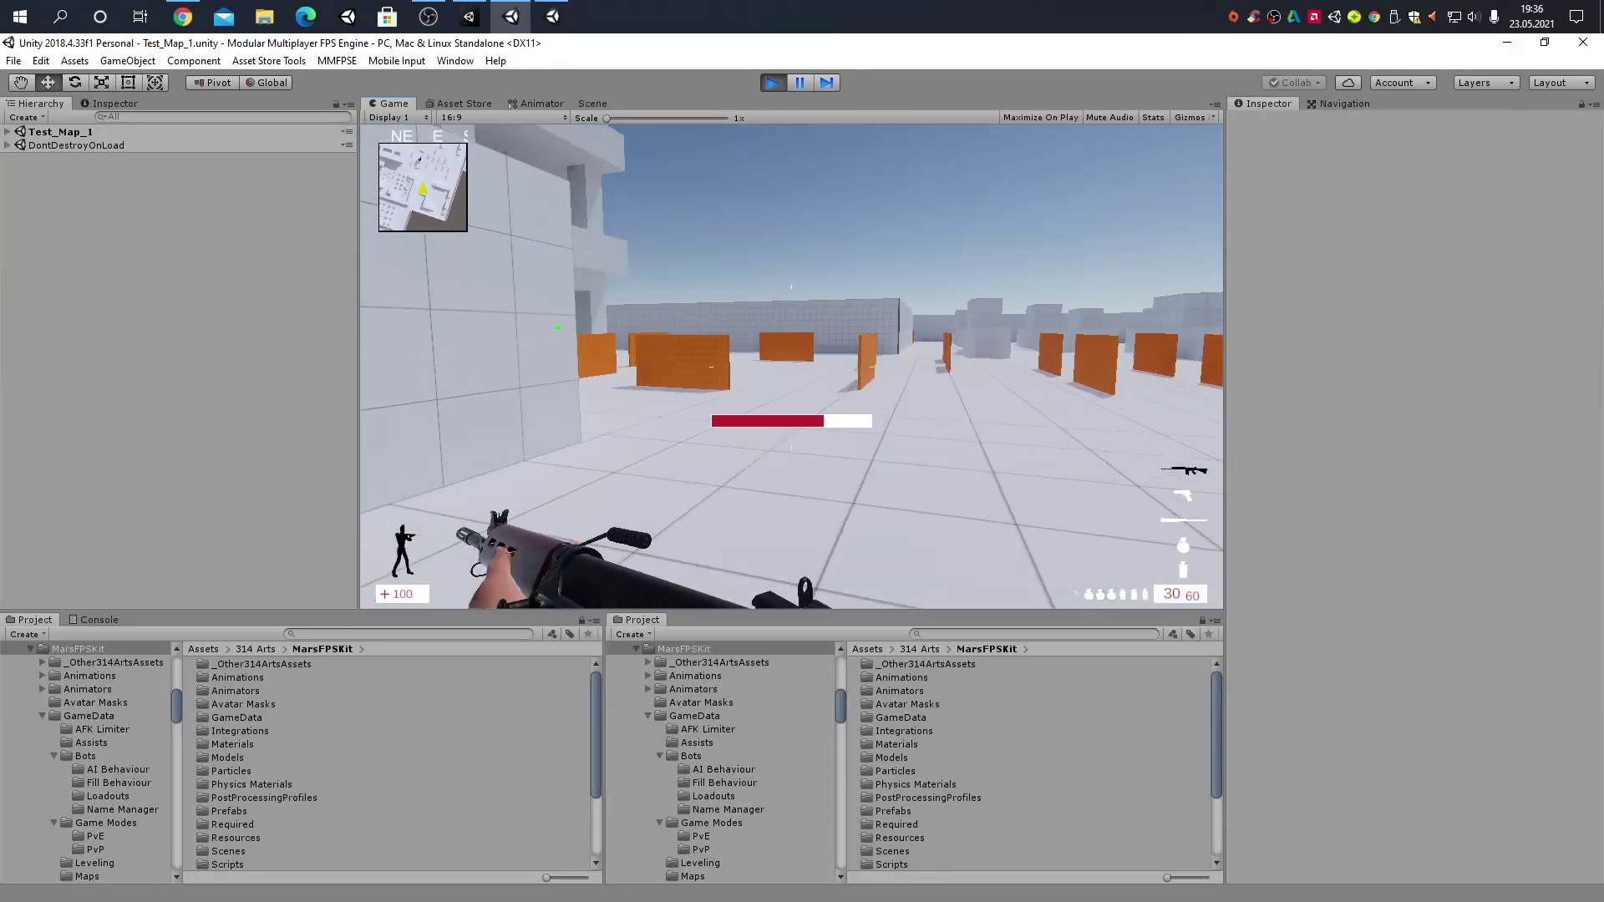
{"action": "key", "text": "w"}
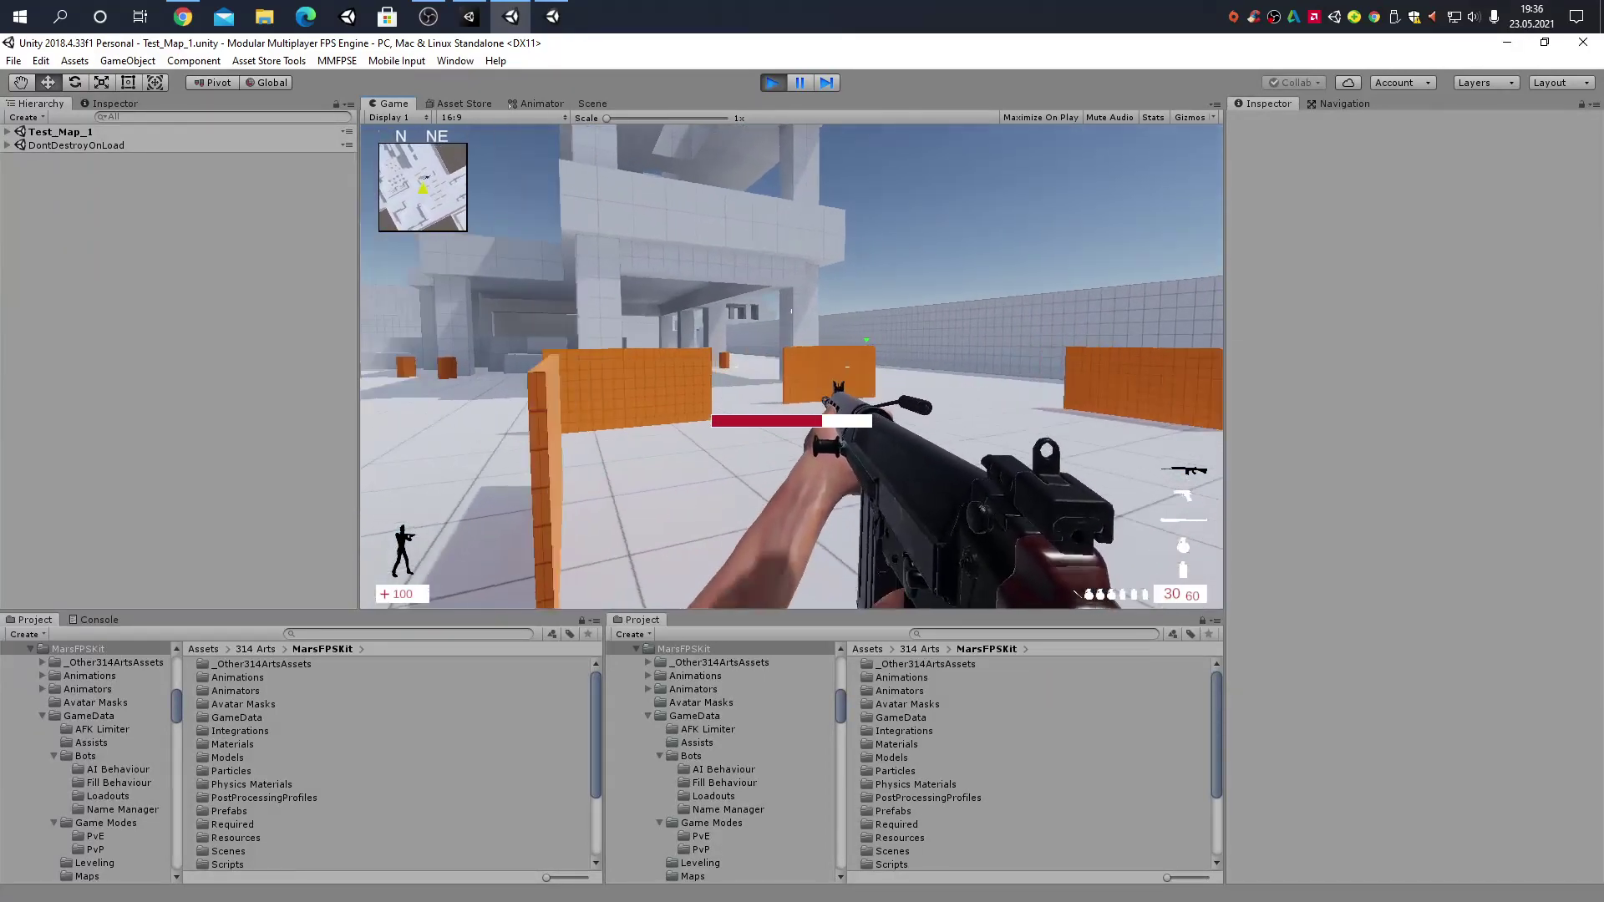
{"action": "key", "text": "Escape"}
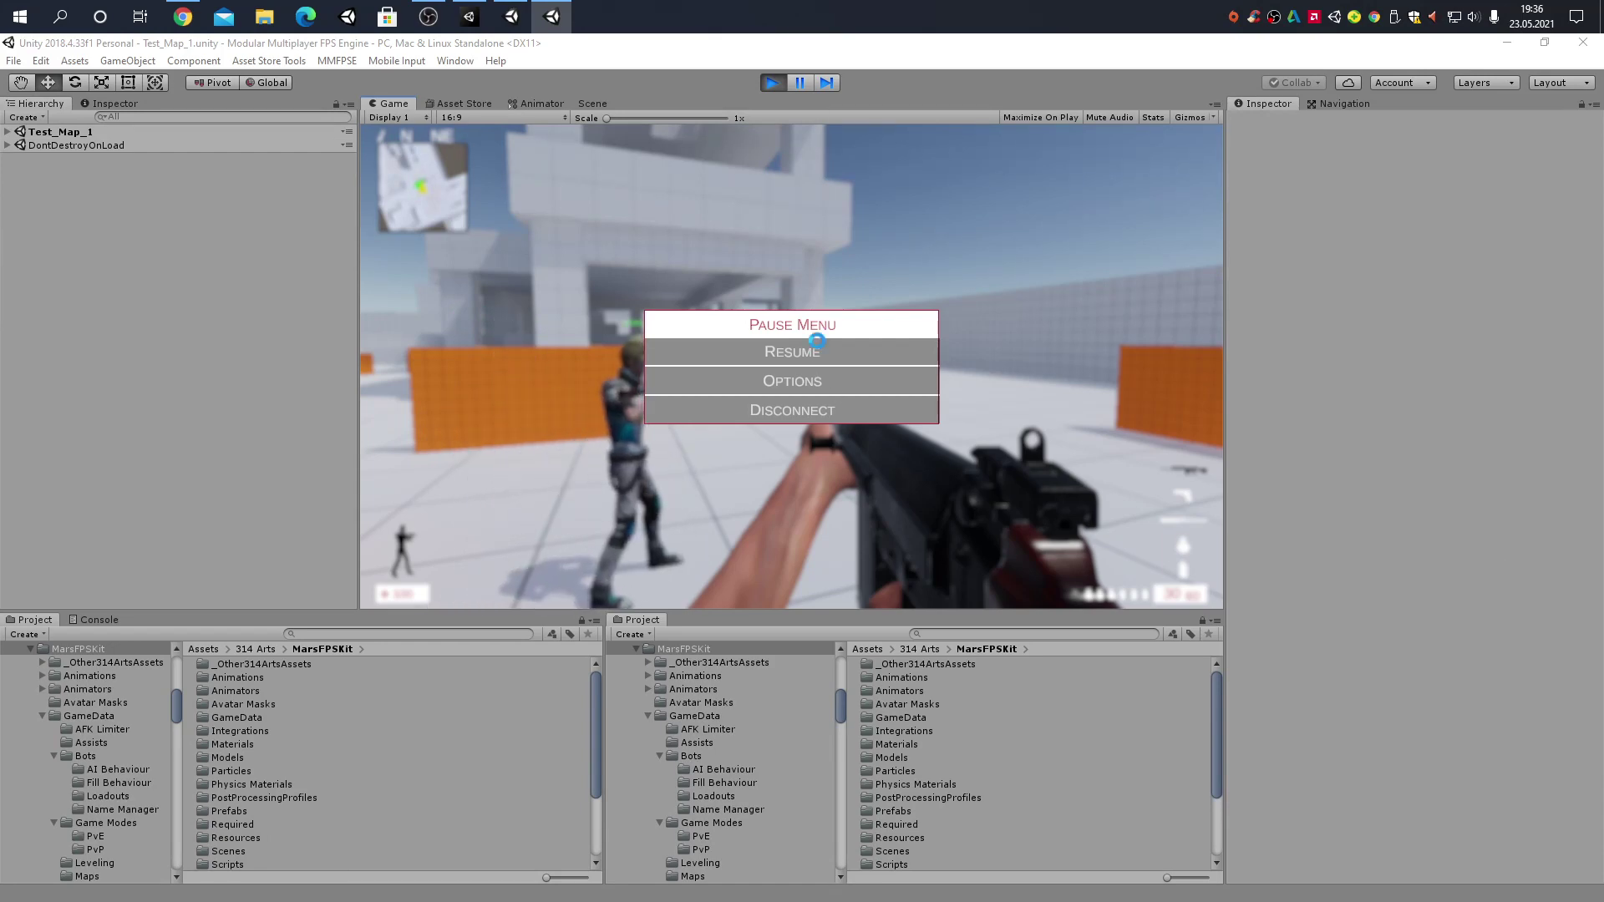
{"action": "left_click", "coordinate": [792, 352]}
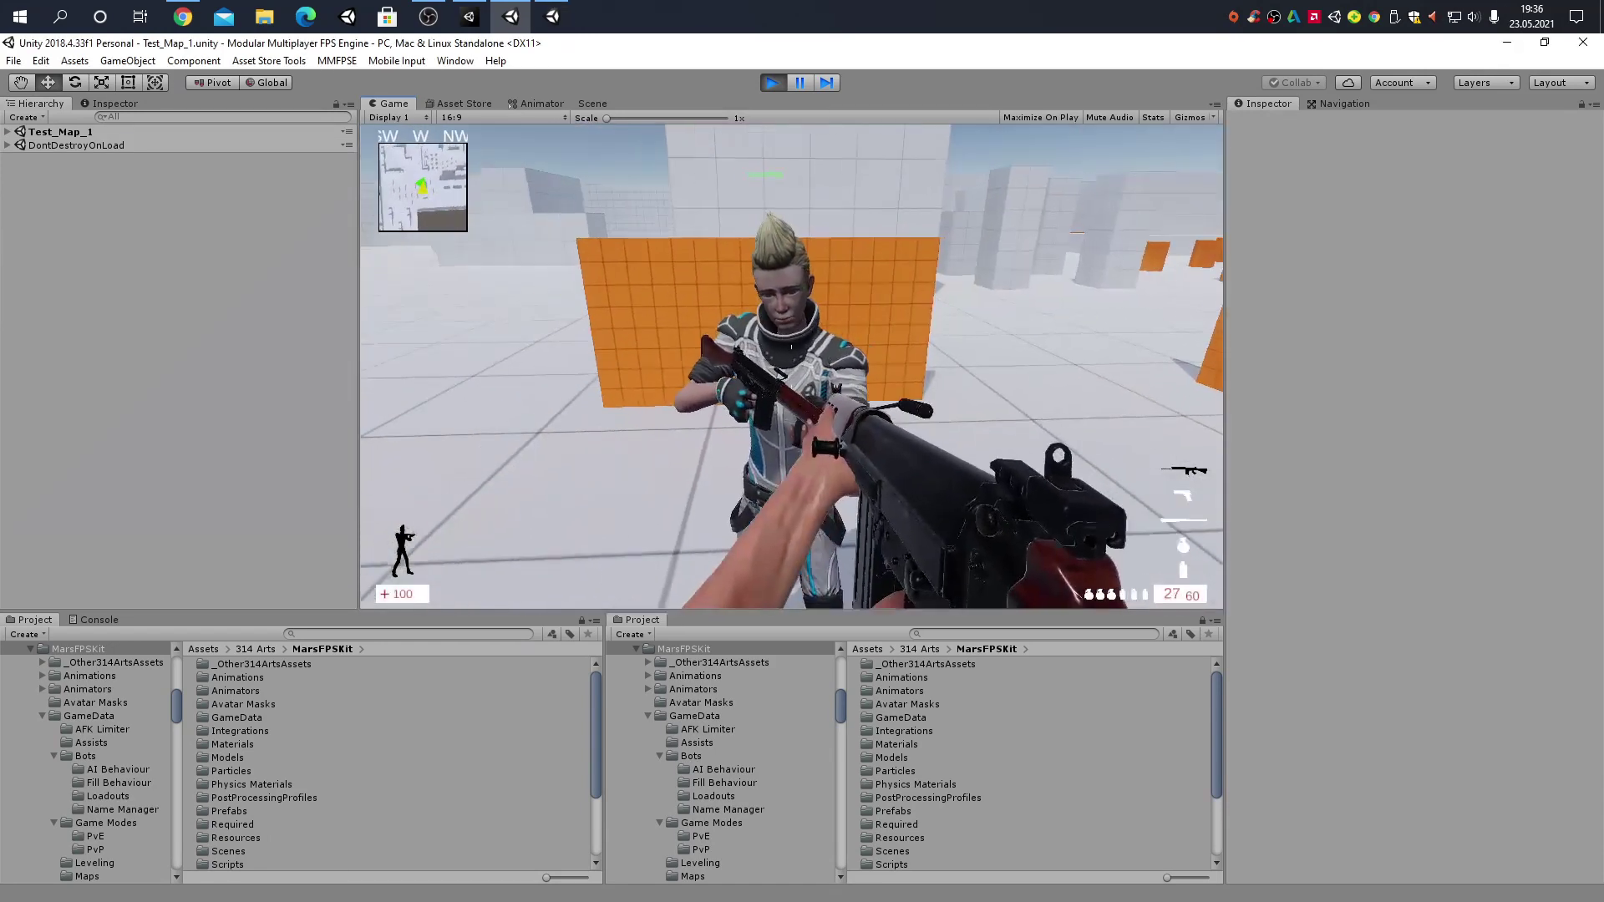
{"action": "key", "text": "Escape"}
Stop Play mode and bring the Unity 2019.4 MMFPSE XSolla project window to the front
{"action": "left_click", "coordinate": [762, 84]}
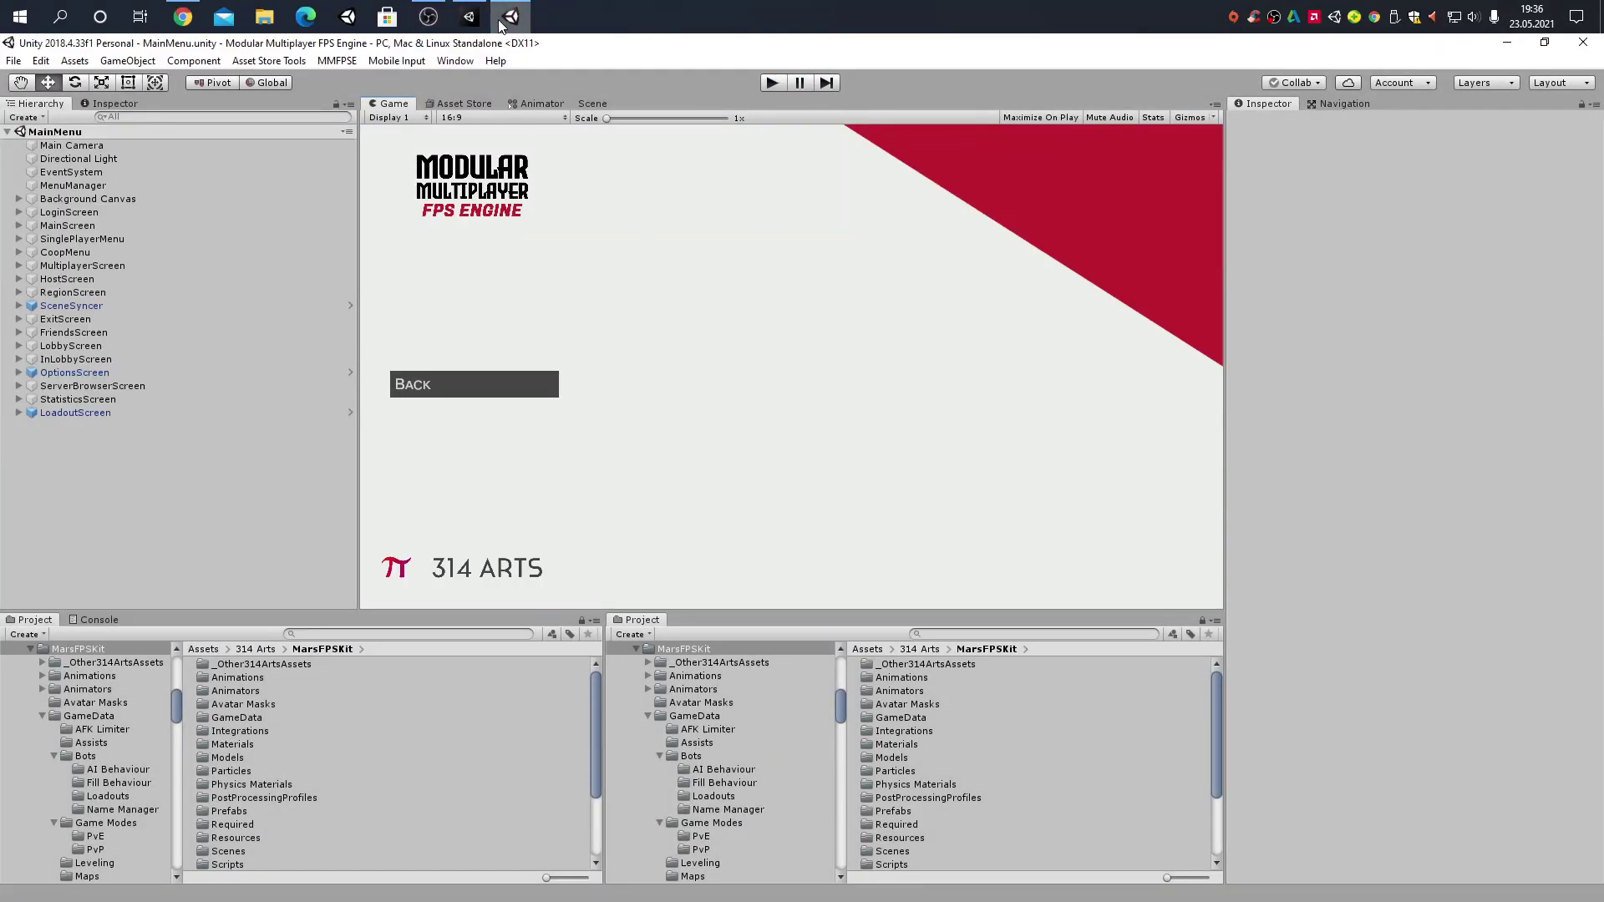
{"action": "left_click", "coordinate": [469, 16]}
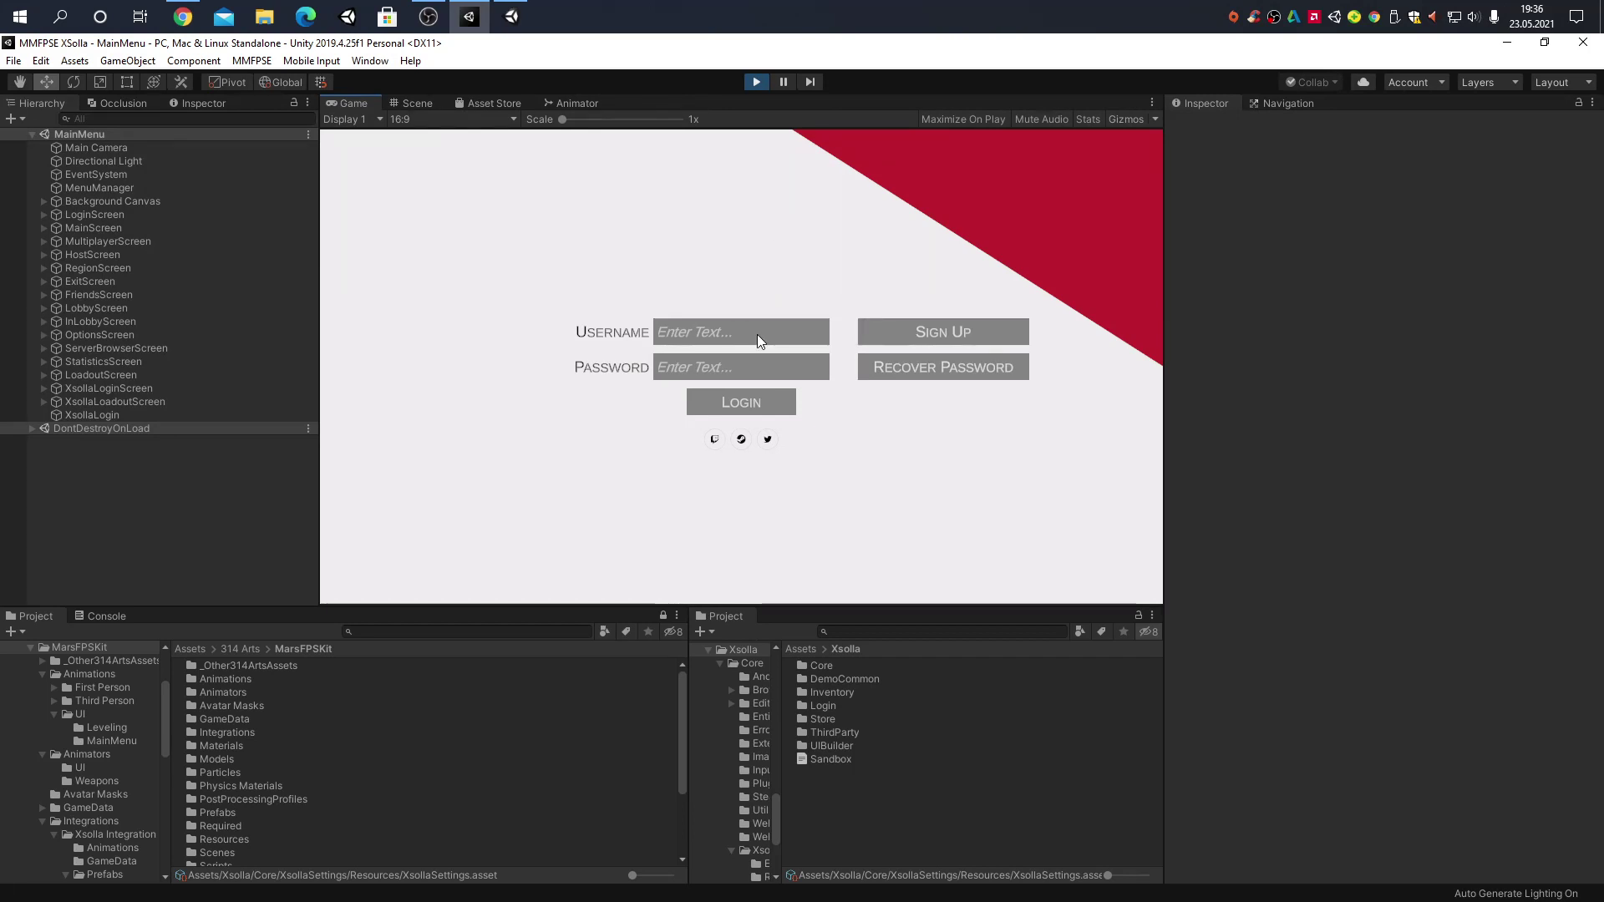
Try logging in with an existing username and password, dismiss the rejection, and retype the password
{"action": "type", "text": "themars2011"}
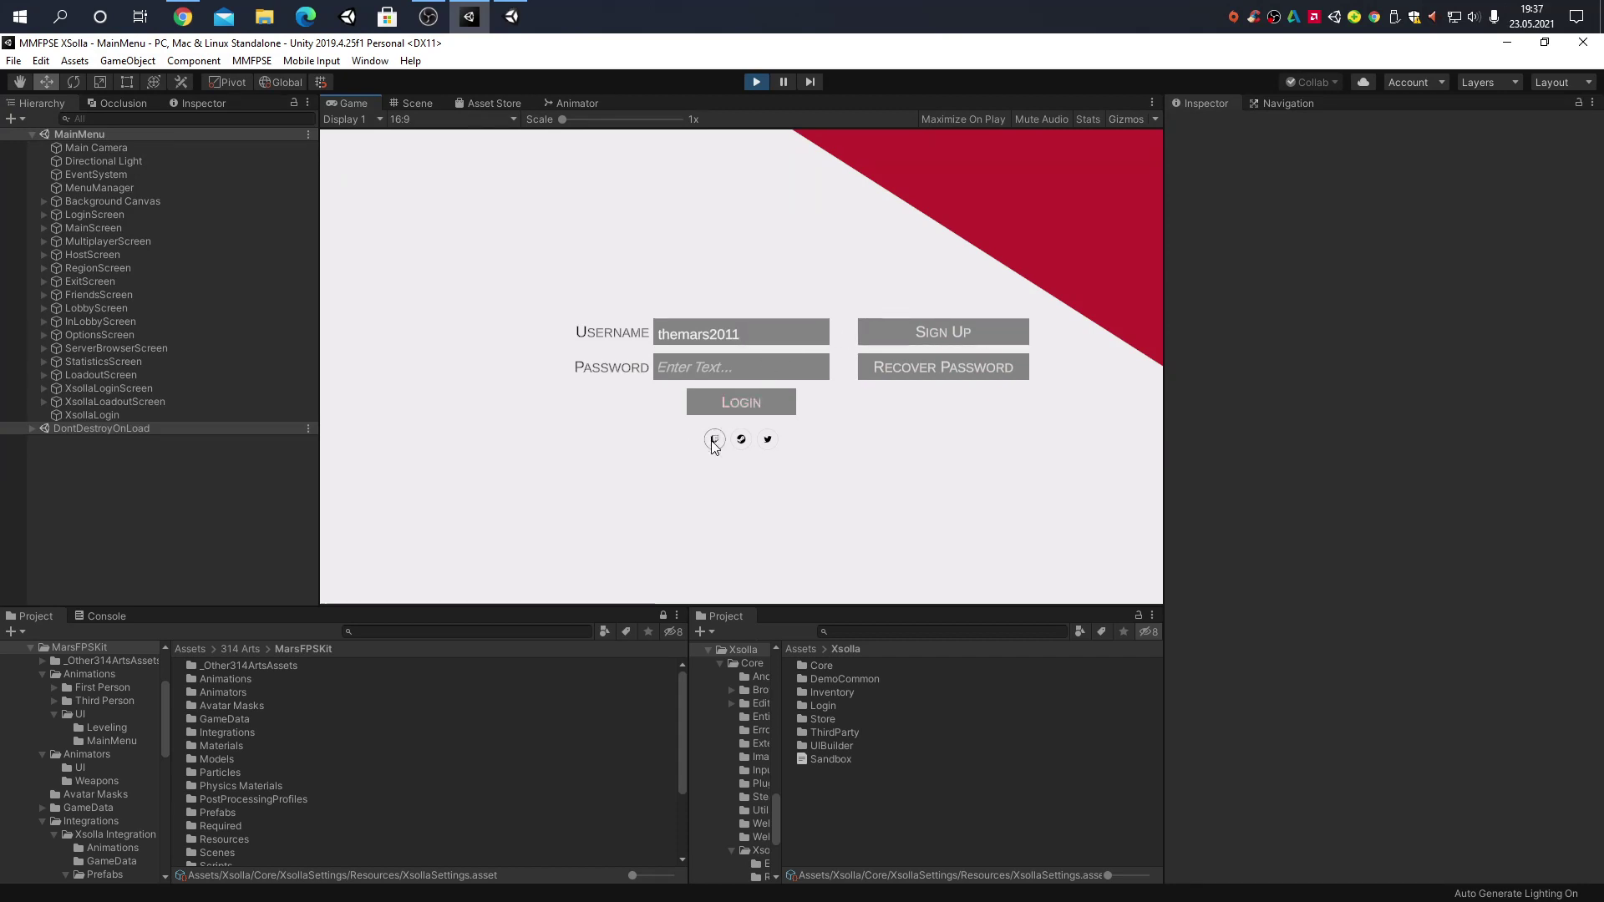
{"action": "left_click", "coordinate": [717, 364]}
{"action": "type", "text": "t"}
{"action": "type", "text": "*******"}
{"action": "left_click", "coordinate": [775, 394]}
{"action": "left_click", "coordinate": [741, 403]}
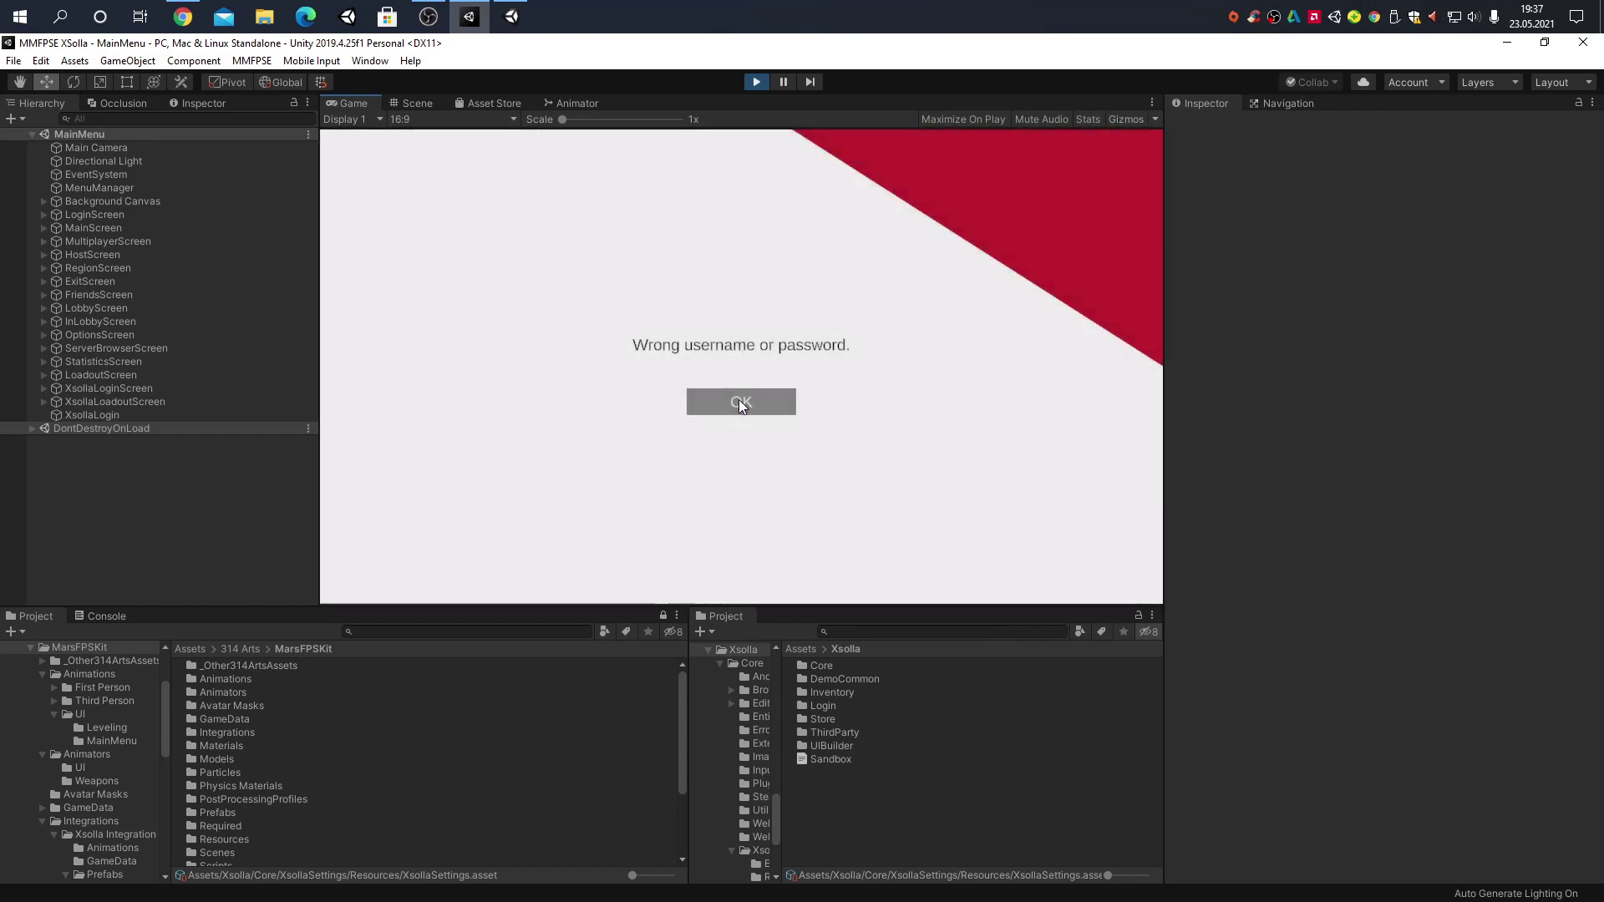
{"action": "left_click", "coordinate": [725, 401]}
{"action": "left_click", "coordinate": [719, 368]}
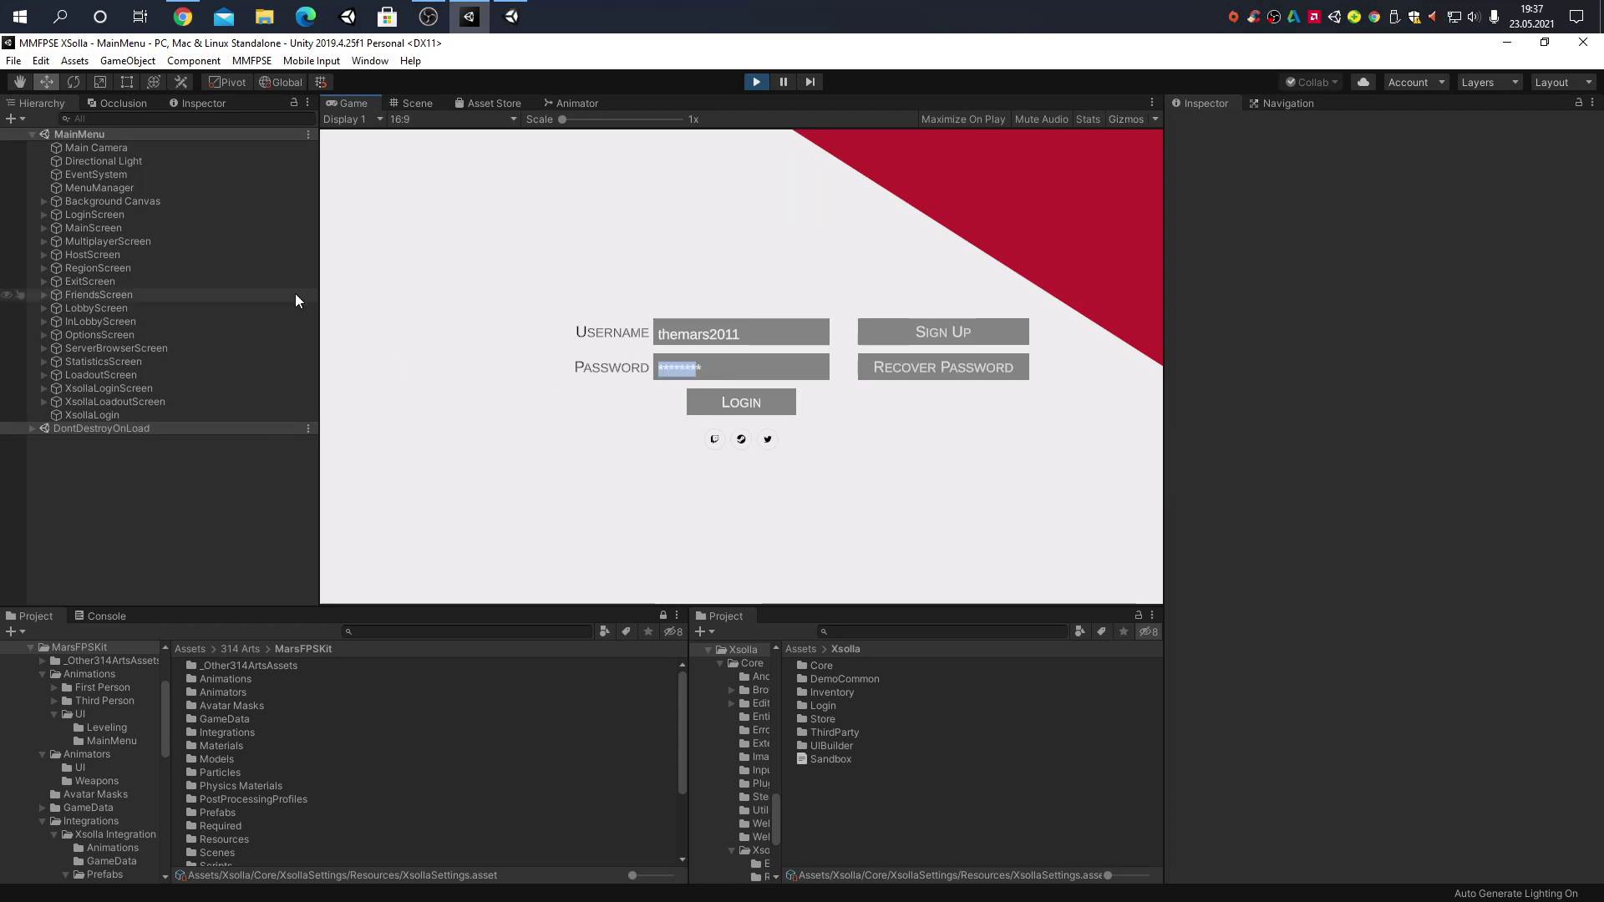
{"action": "type", "text": "********"}
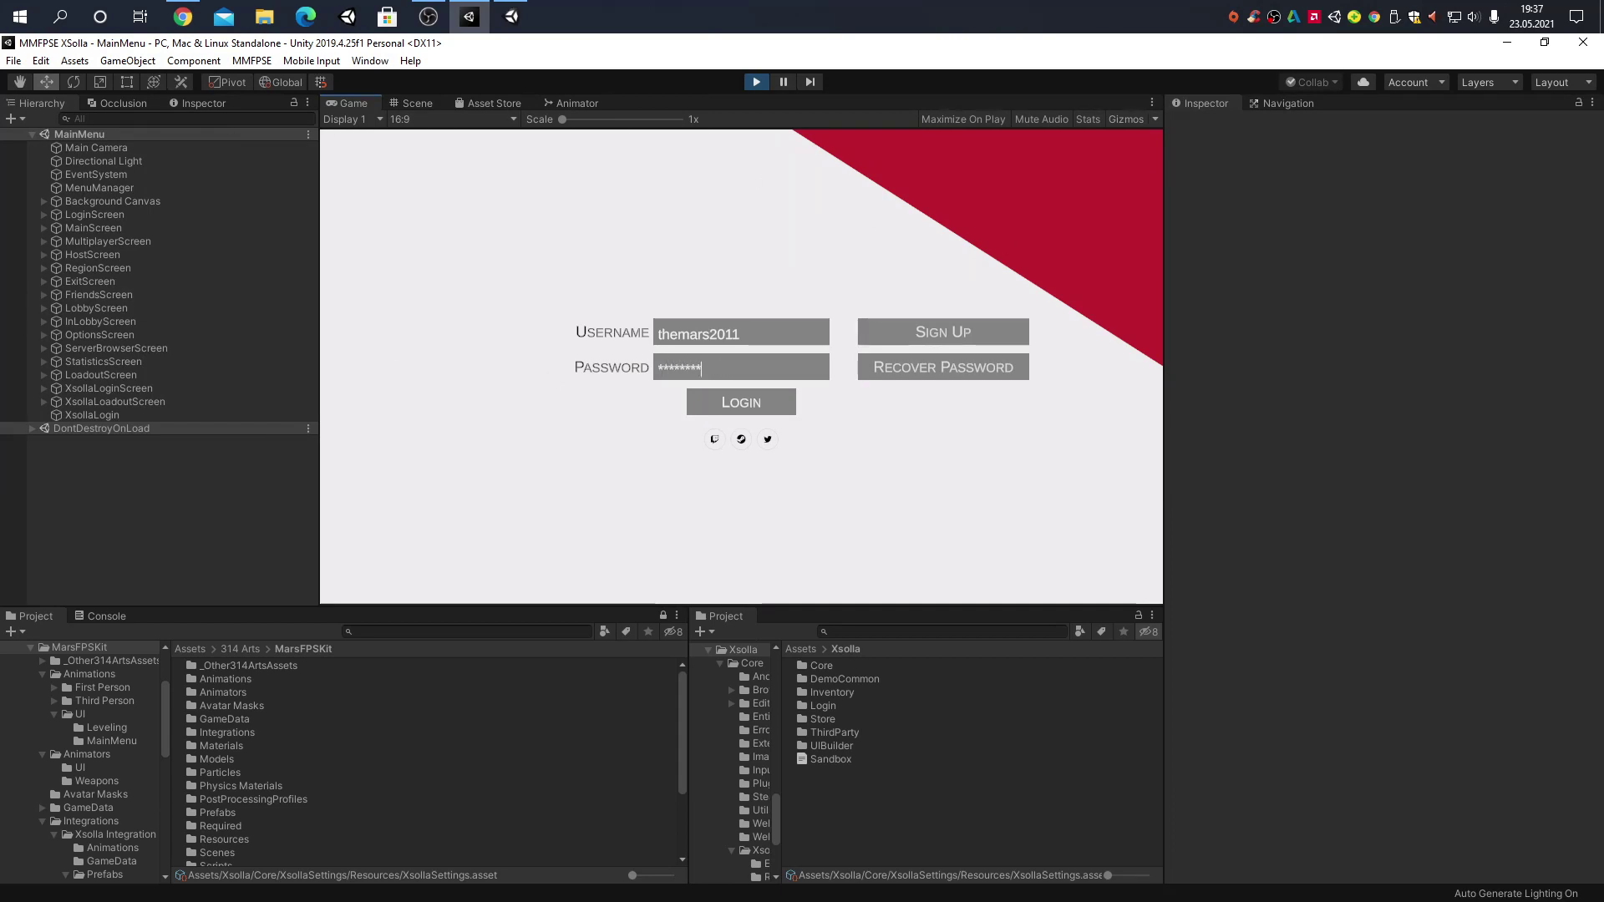
Register a new account with the pasted disposable e-mail, username 'somerandomusername' and a password
{"action": "key", "text": "alt+Tab"}
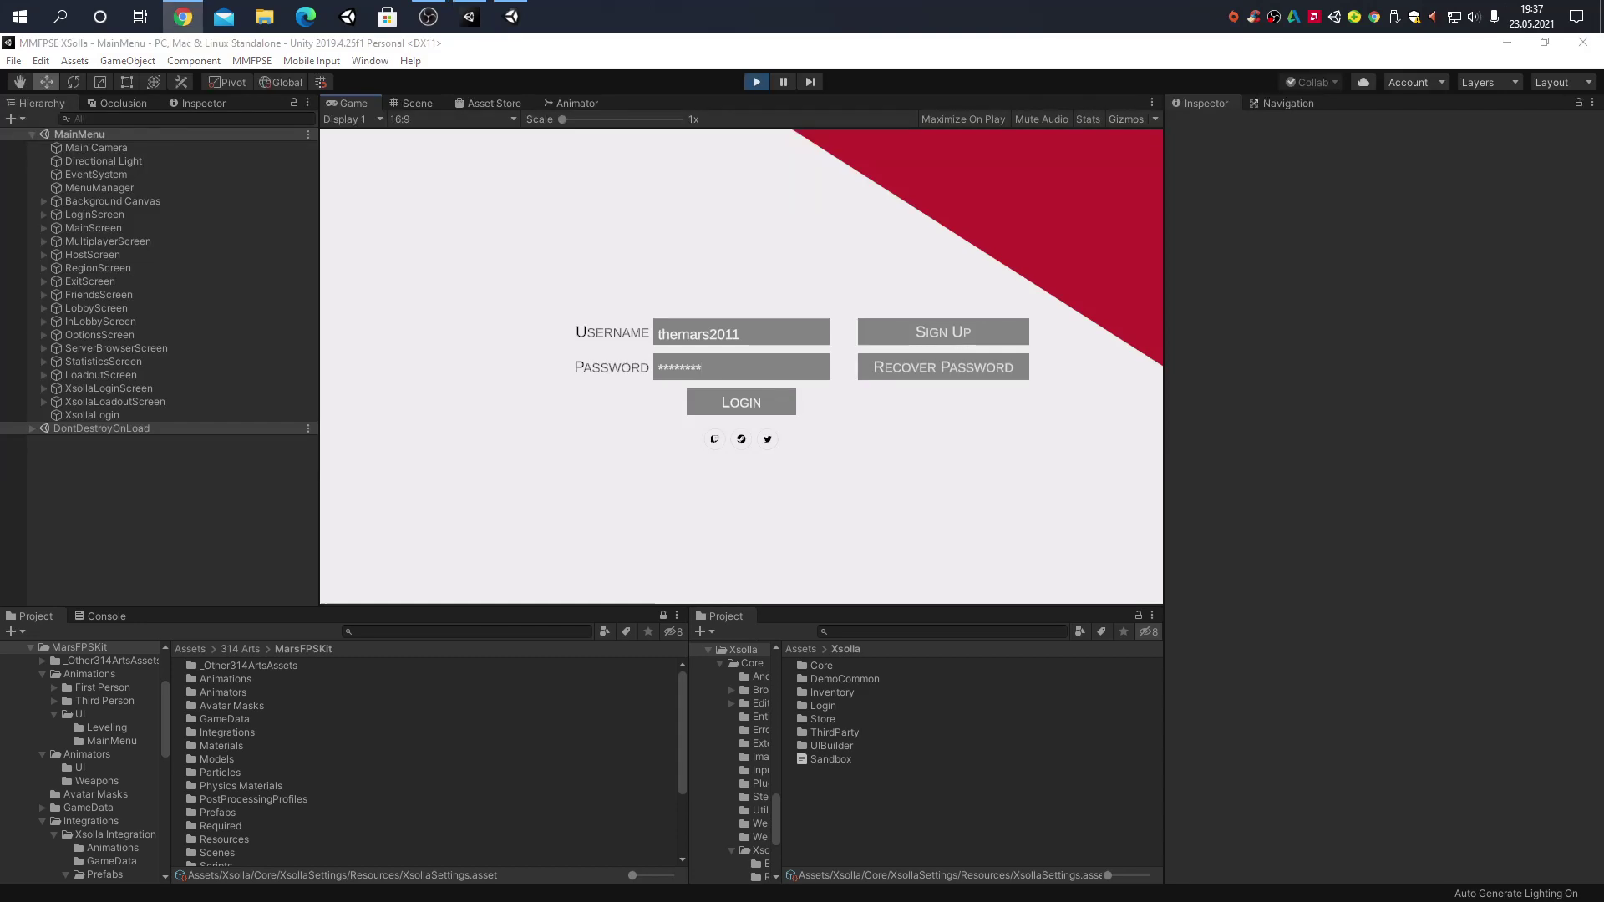
{"action": "left_click", "coordinate": [965, 331]}
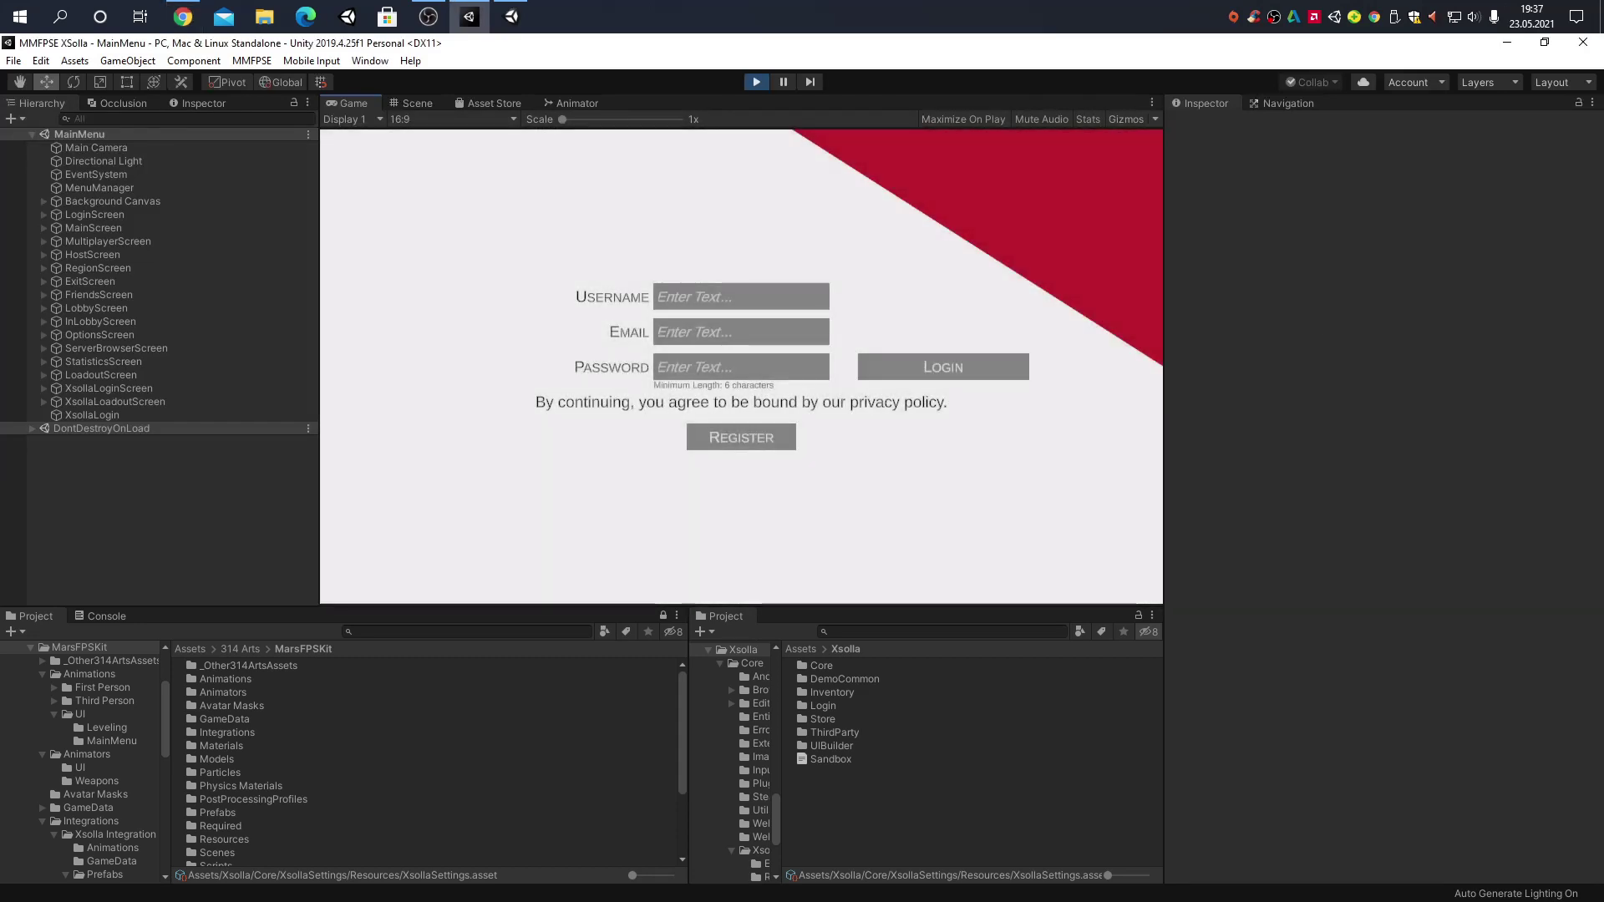
{"action": "key", "text": "alt+Tab"}
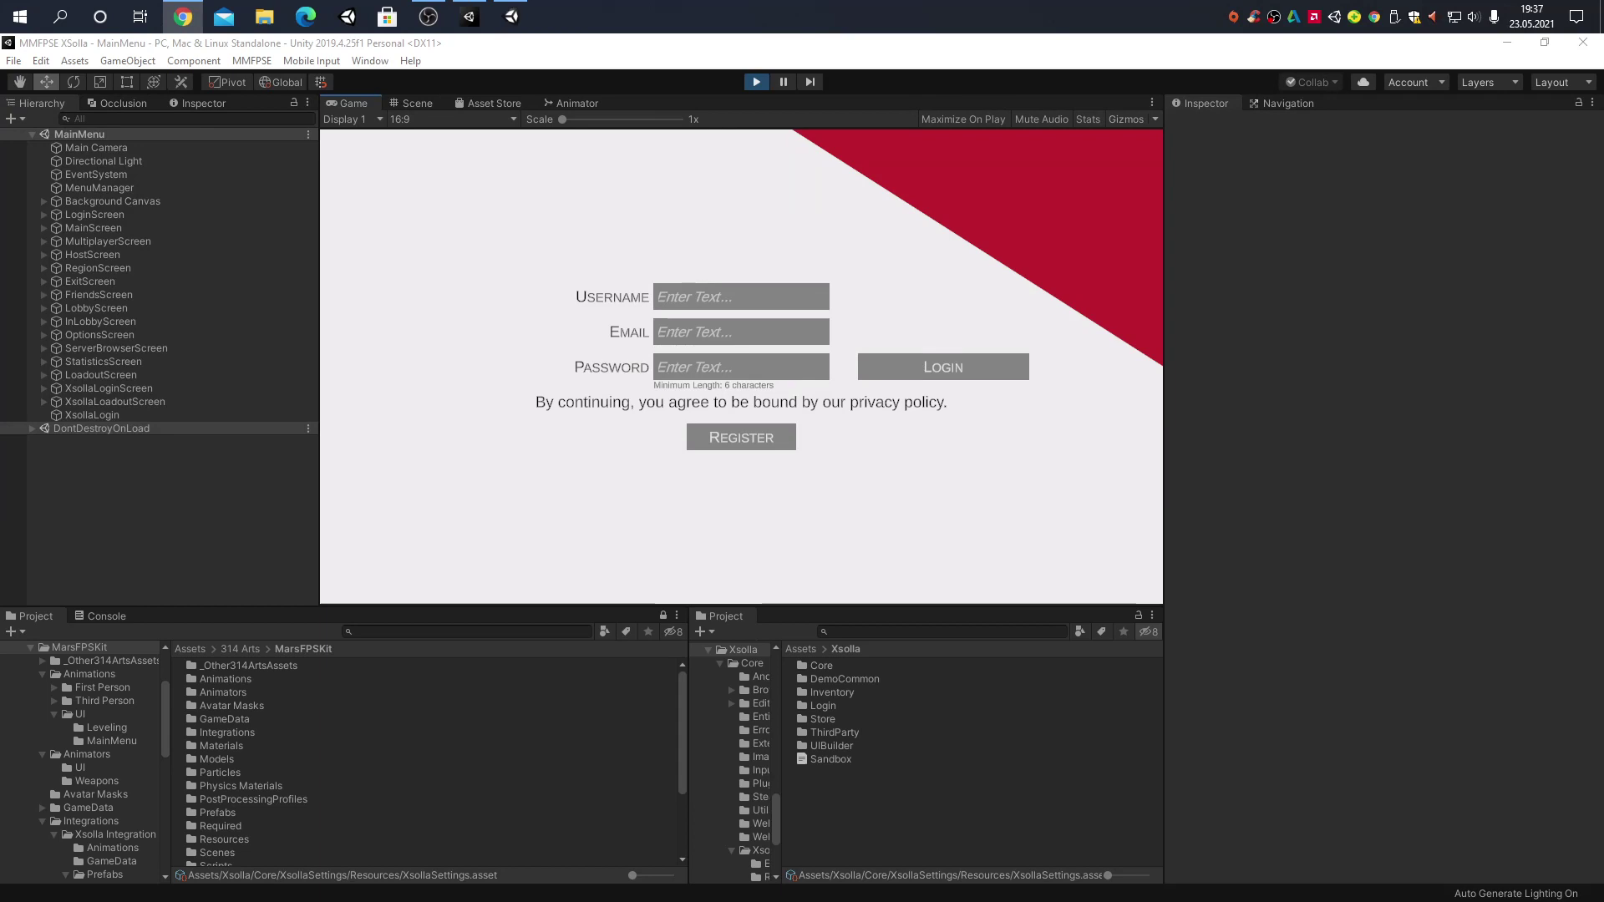
{"action": "key", "text": "alt+Tab"}
{"action": "left_click", "coordinate": [705, 336]}
{"action": "key", "text": "ctrl+v"}
{"action": "left_click", "coordinate": [730, 297]}
{"action": "type", "text": "somerandomusername"}
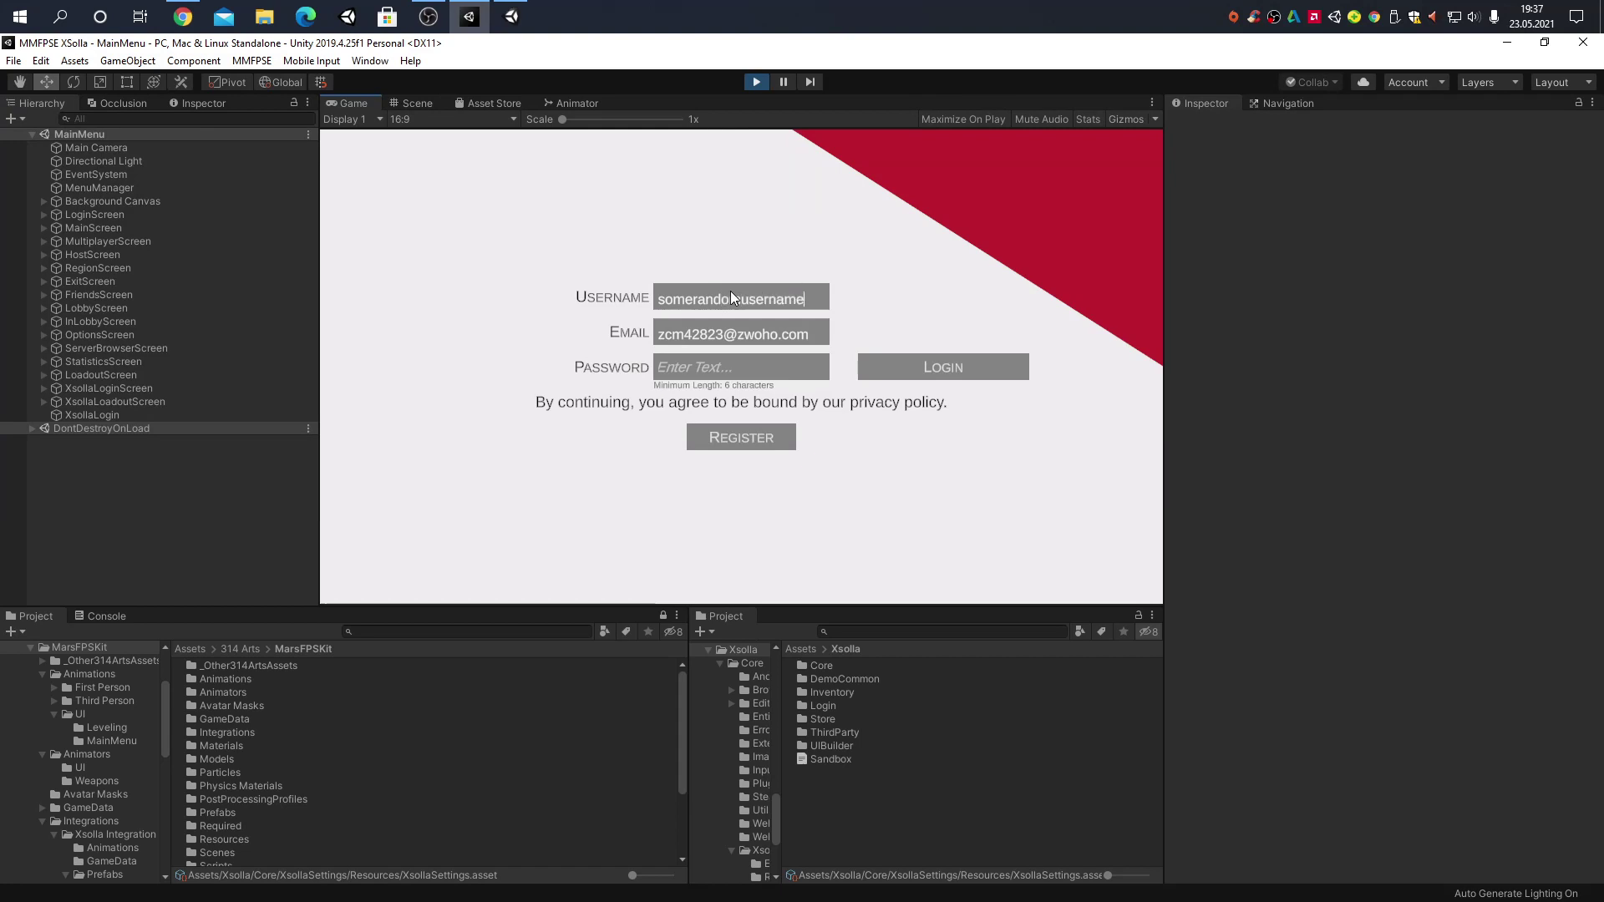
{"action": "left_click", "coordinate": [736, 369]}
{"action": "type", "text": "a1234567"}
{"action": "left_click", "coordinate": [745, 431]}
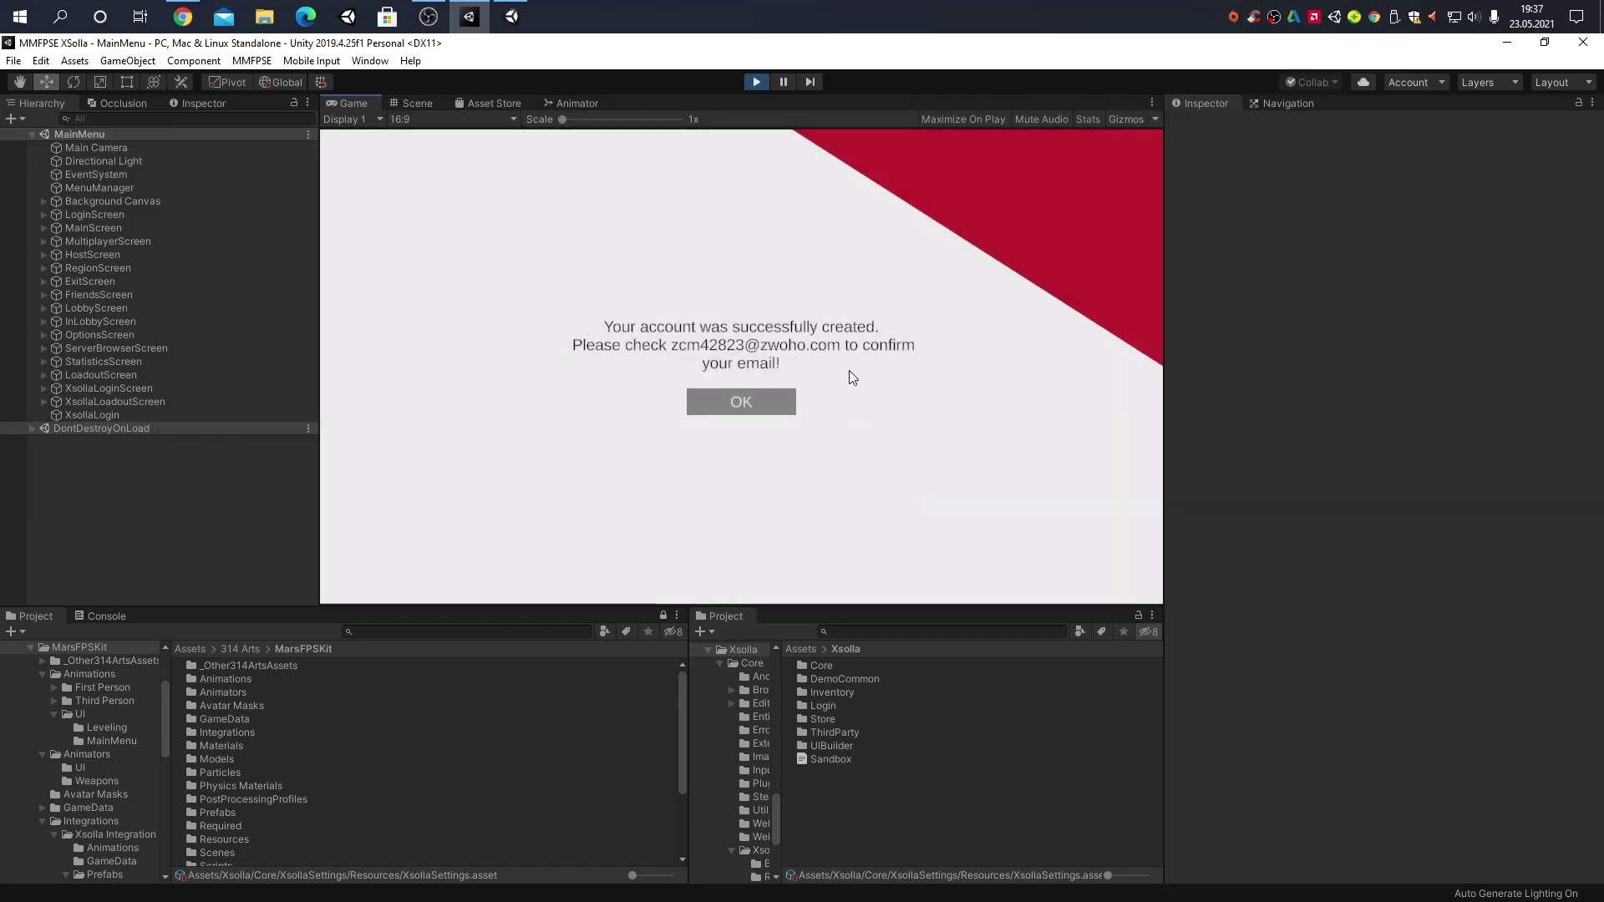
{"action": "key", "text": "alt+Tab"}
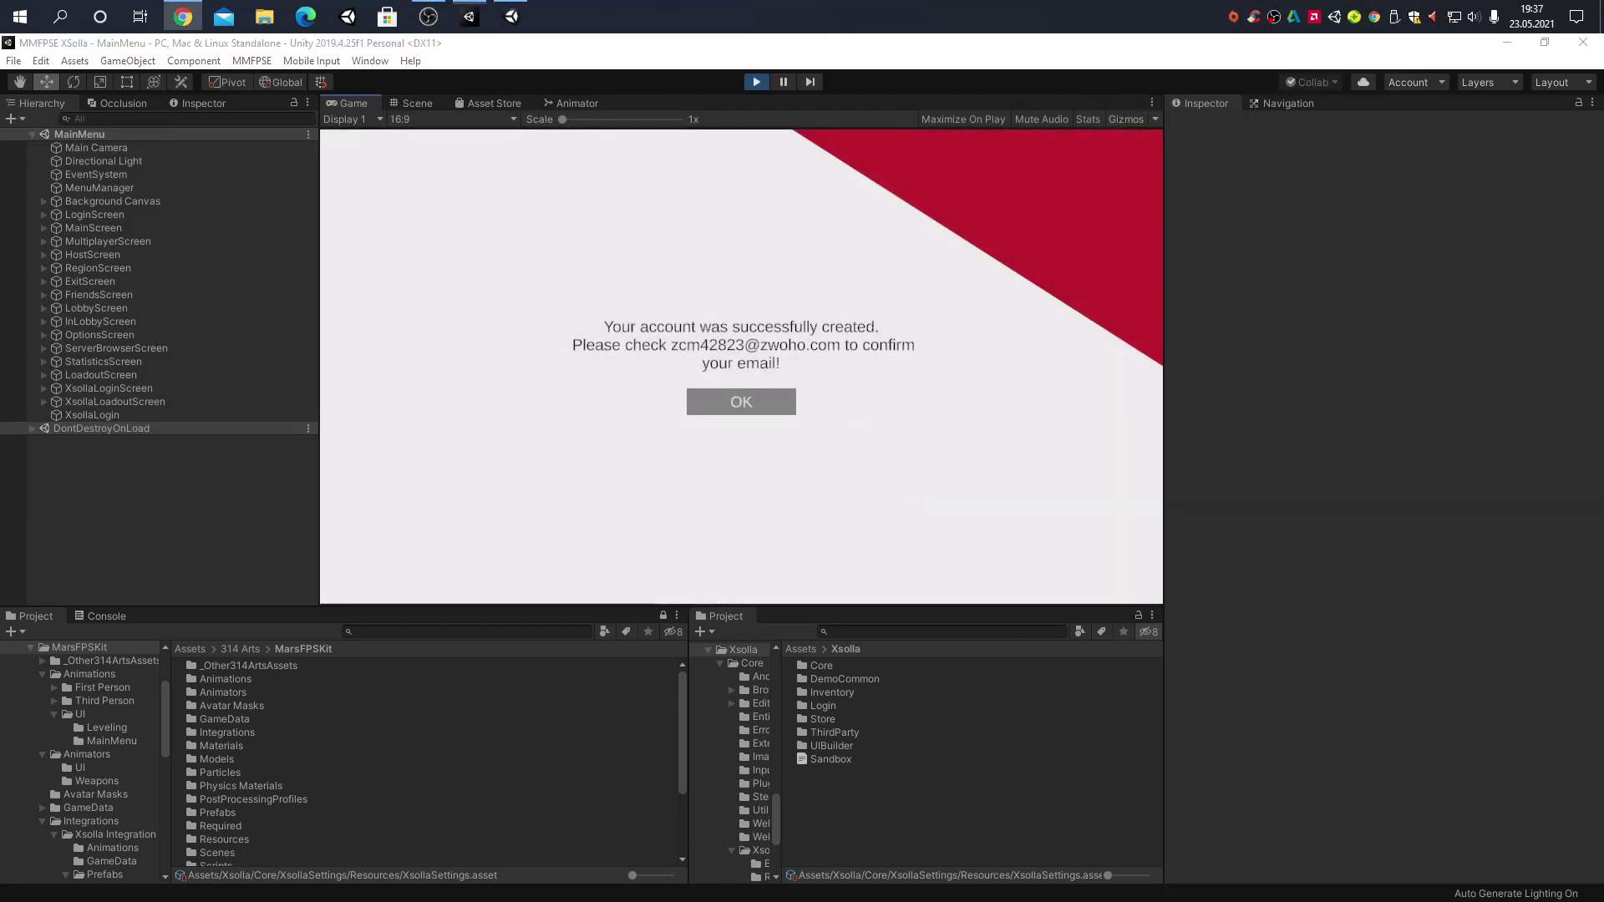
Reload the 10 Minute Mail inbox several times, with the browser placed on the right half beside Unity
{"action": "scroll", "coordinate": [902, 452], "scroll_direction": "down", "scroll_amount": 3}
{"action": "scroll", "coordinate": [866, 452], "scroll_direction": "up", "scroll_amount": 2}
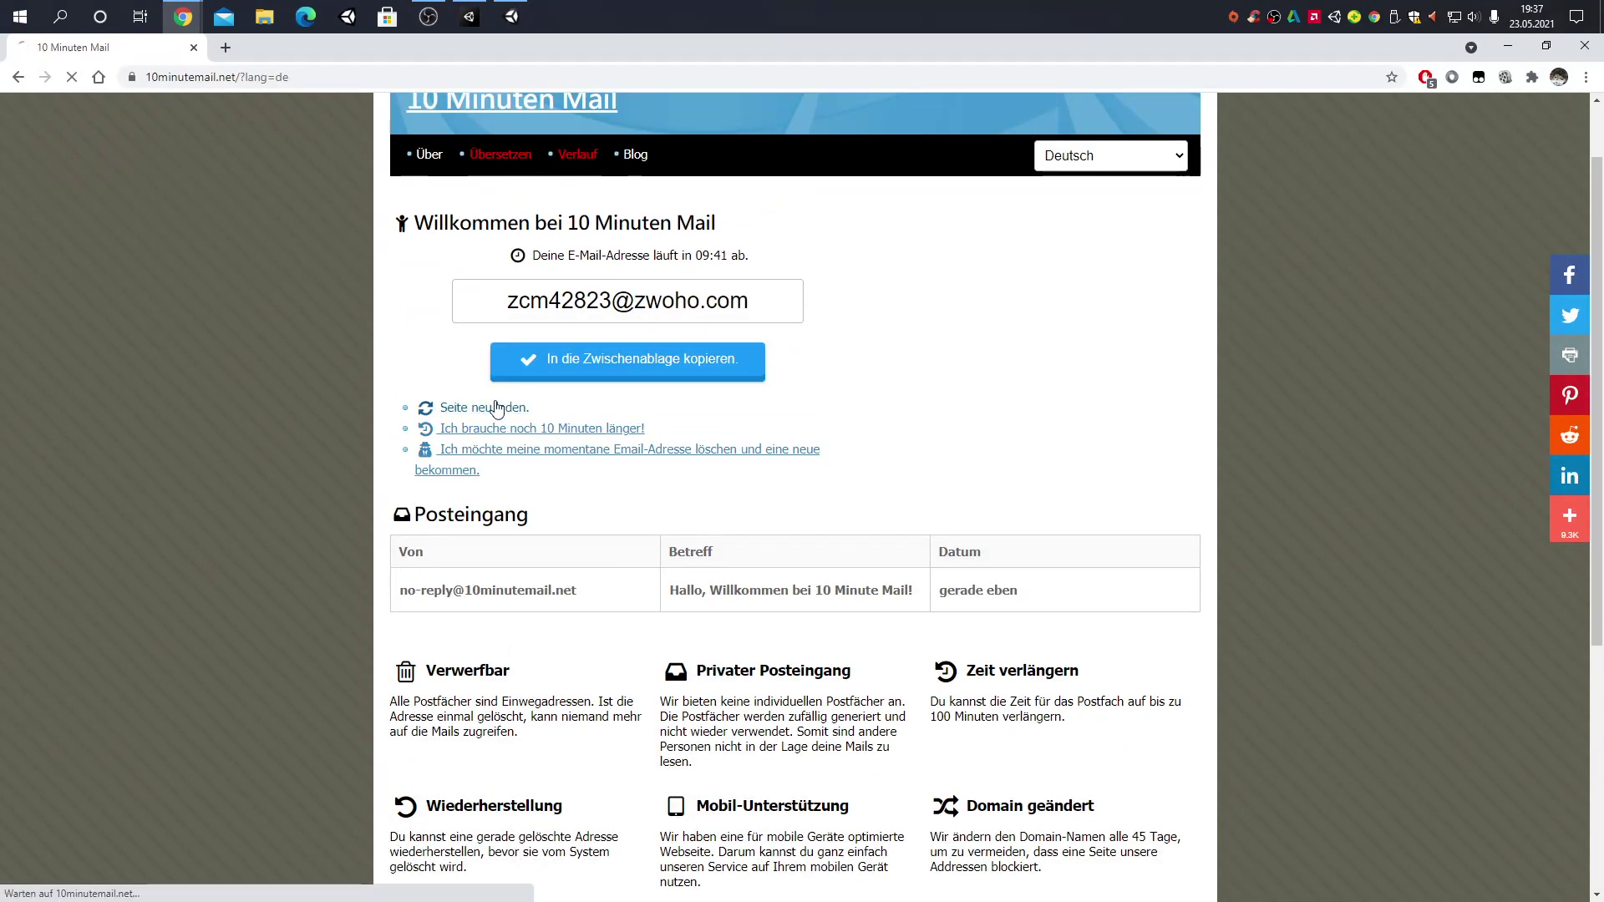
{"action": "left_click", "coordinate": [495, 407]}
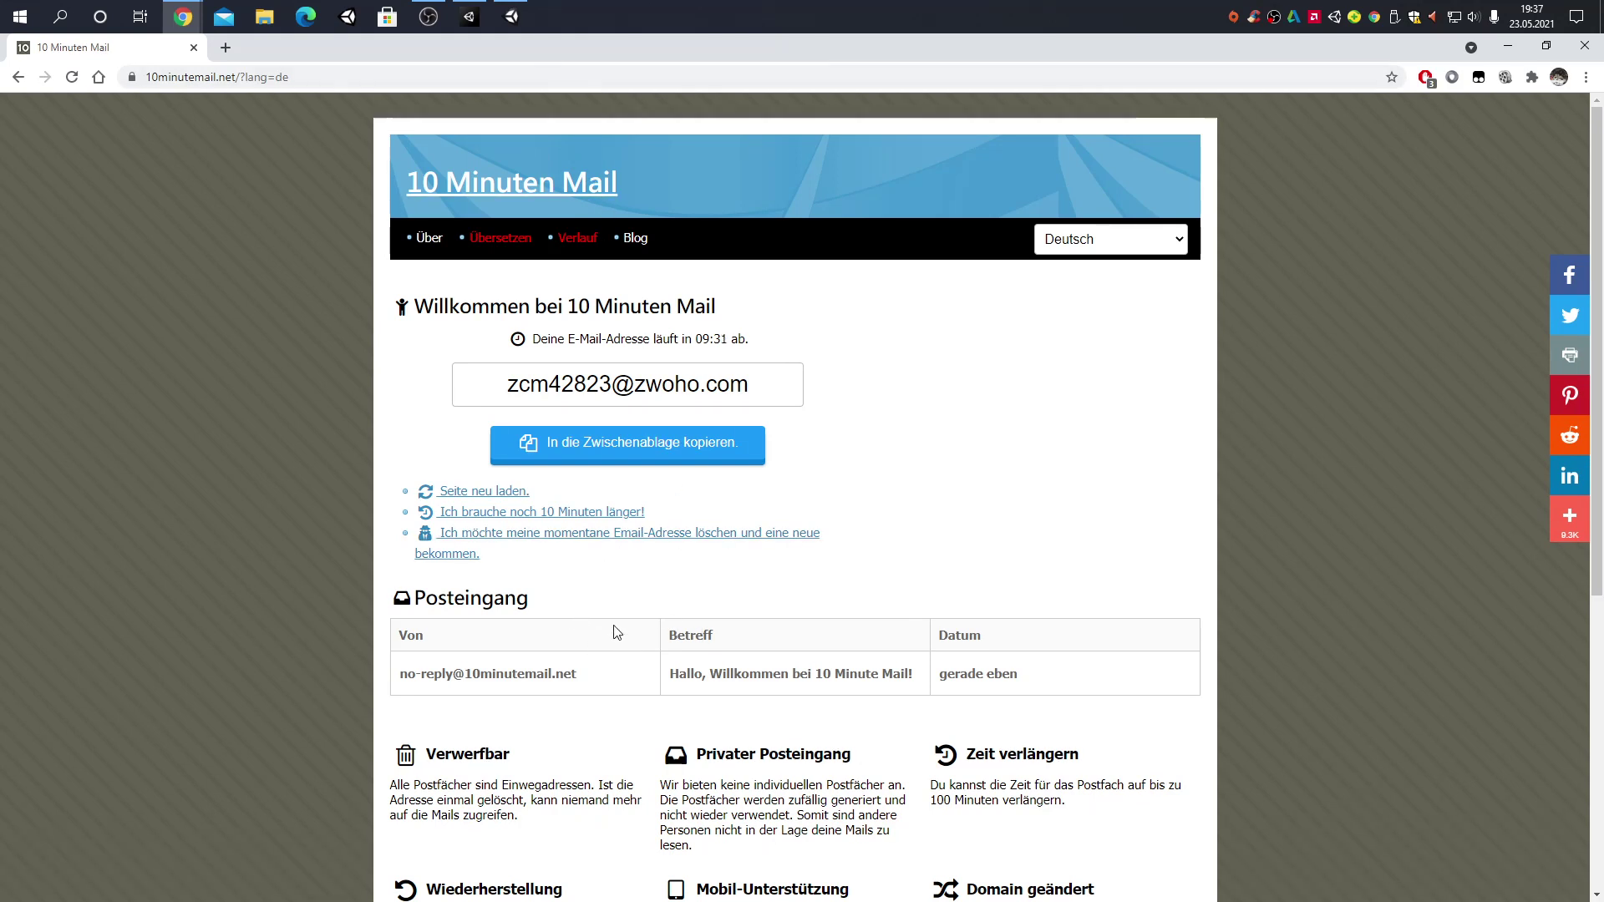
{"action": "left_click_drag", "start_coordinate": [448, 42], "coordinate": [1213, 117]}
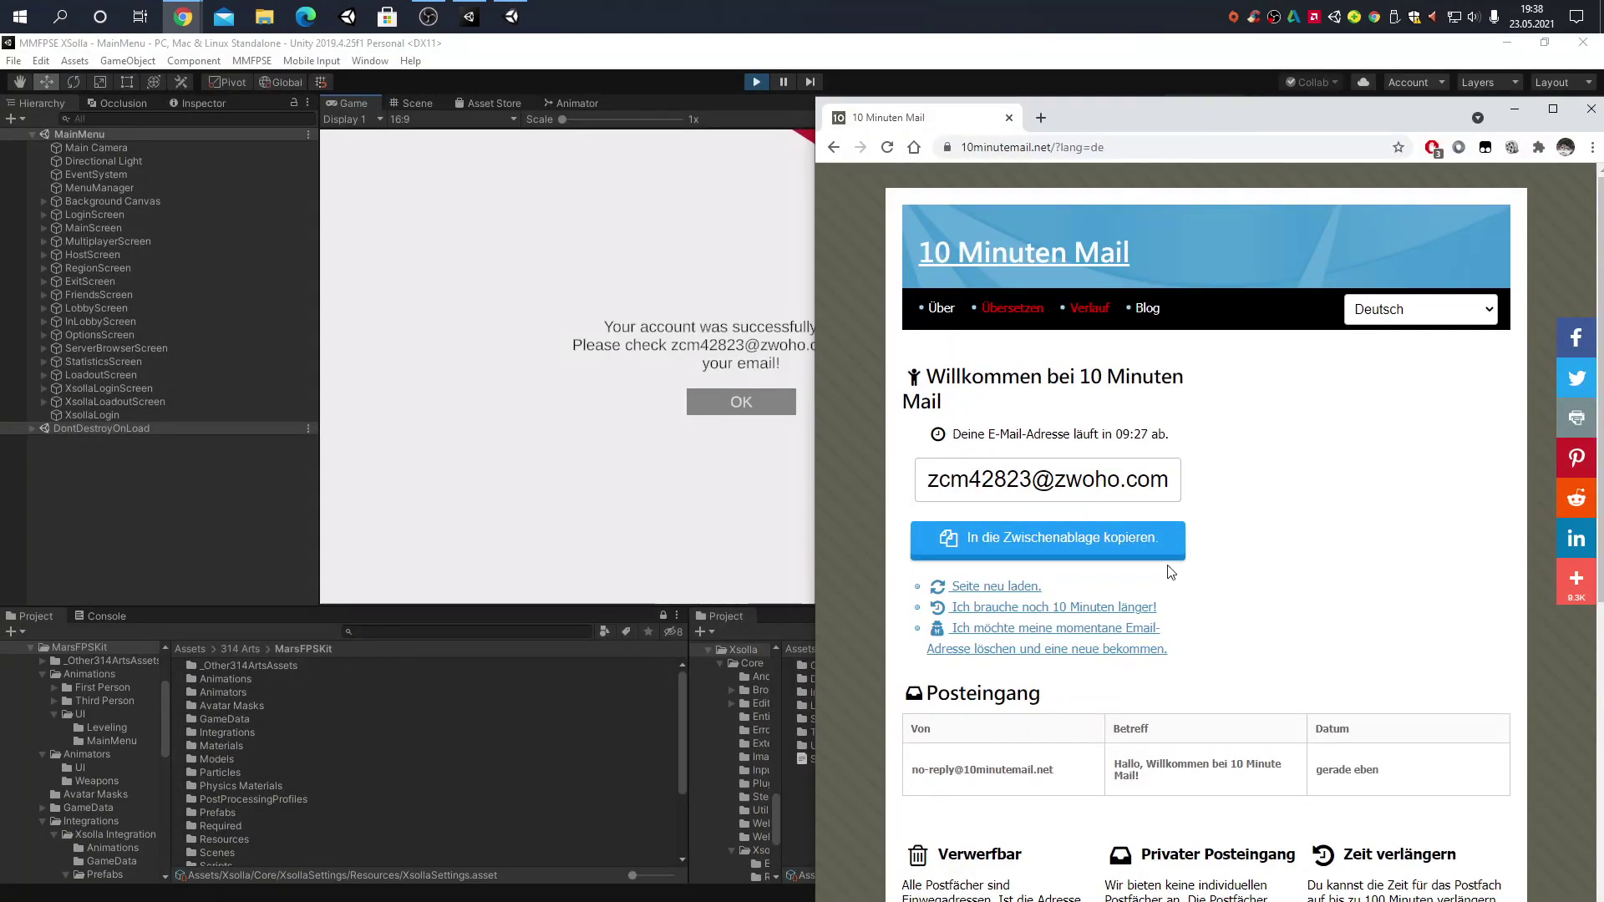
{"action": "left_click", "coordinate": [992, 587]}
{"action": "left_click", "coordinate": [995, 587]}
Log in as 'somerandomuser' with the new password and dismiss the 'User account not confirmed' message
{"action": "left_click", "coordinate": [801, 655]}
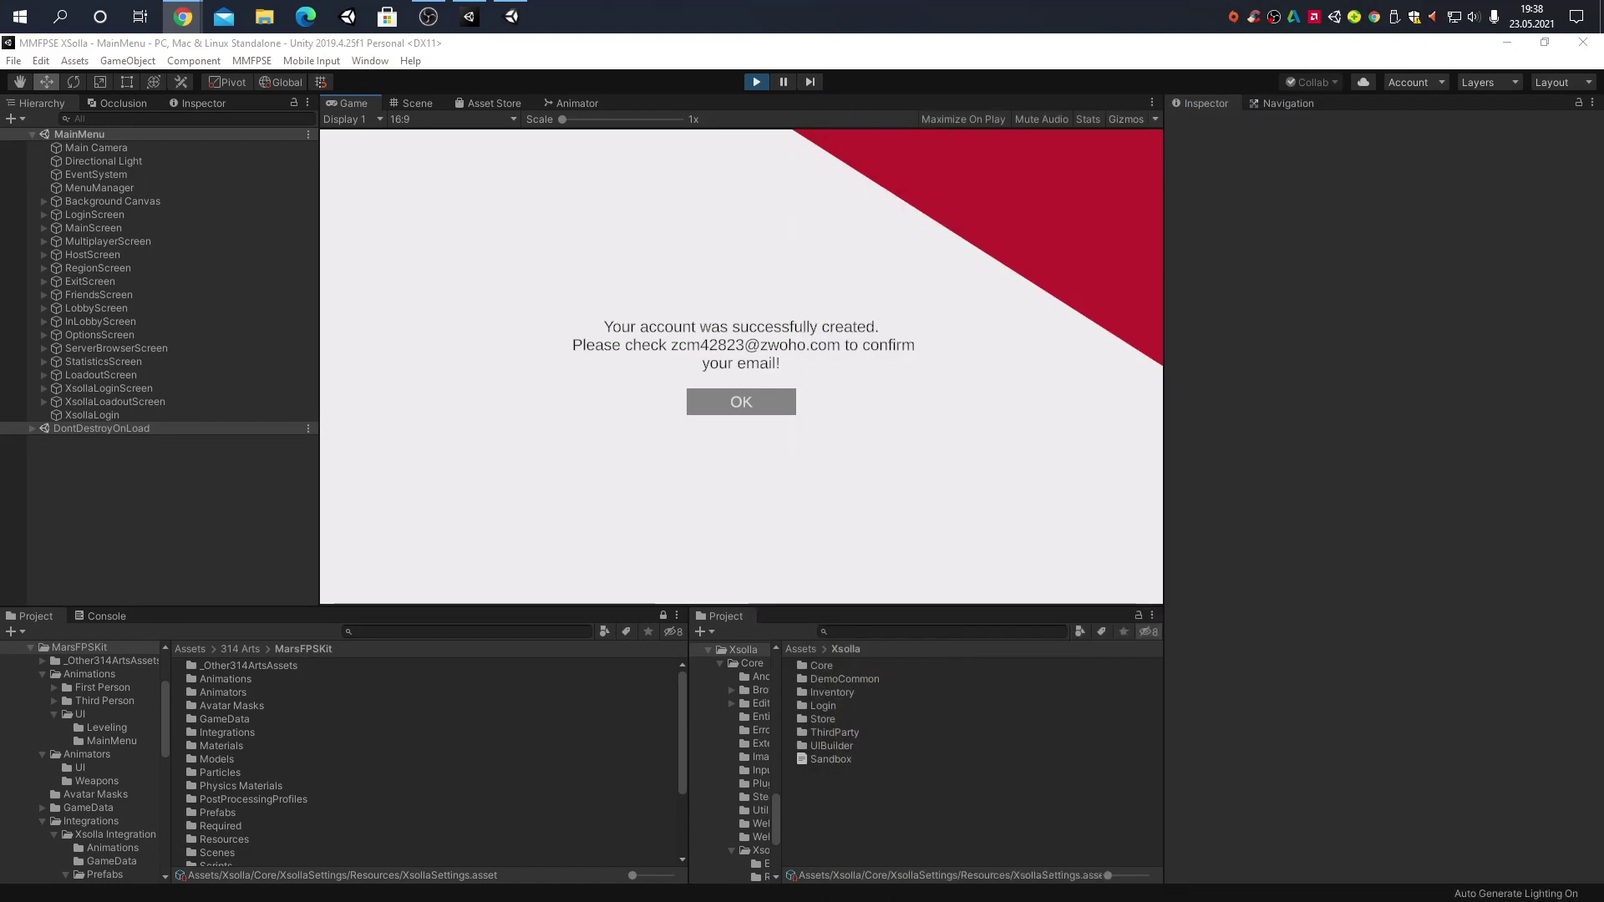
{"action": "left_click", "coordinate": [749, 393]}
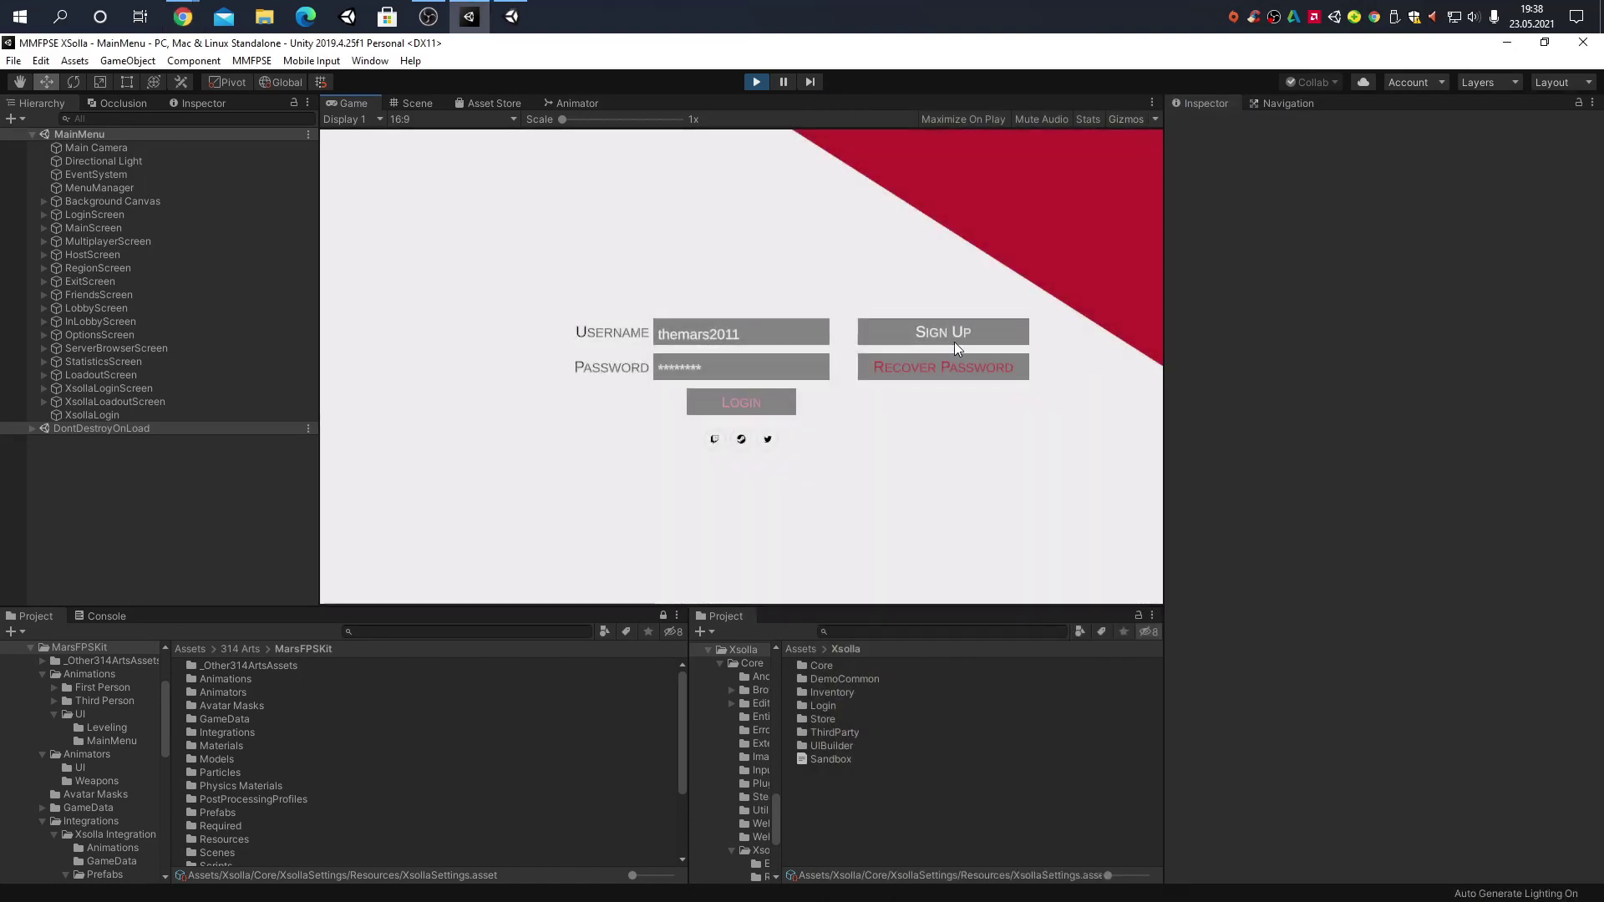
{"action": "left_click", "coordinate": [794, 334]}
{"action": "type", "text": "somerandomusername"}
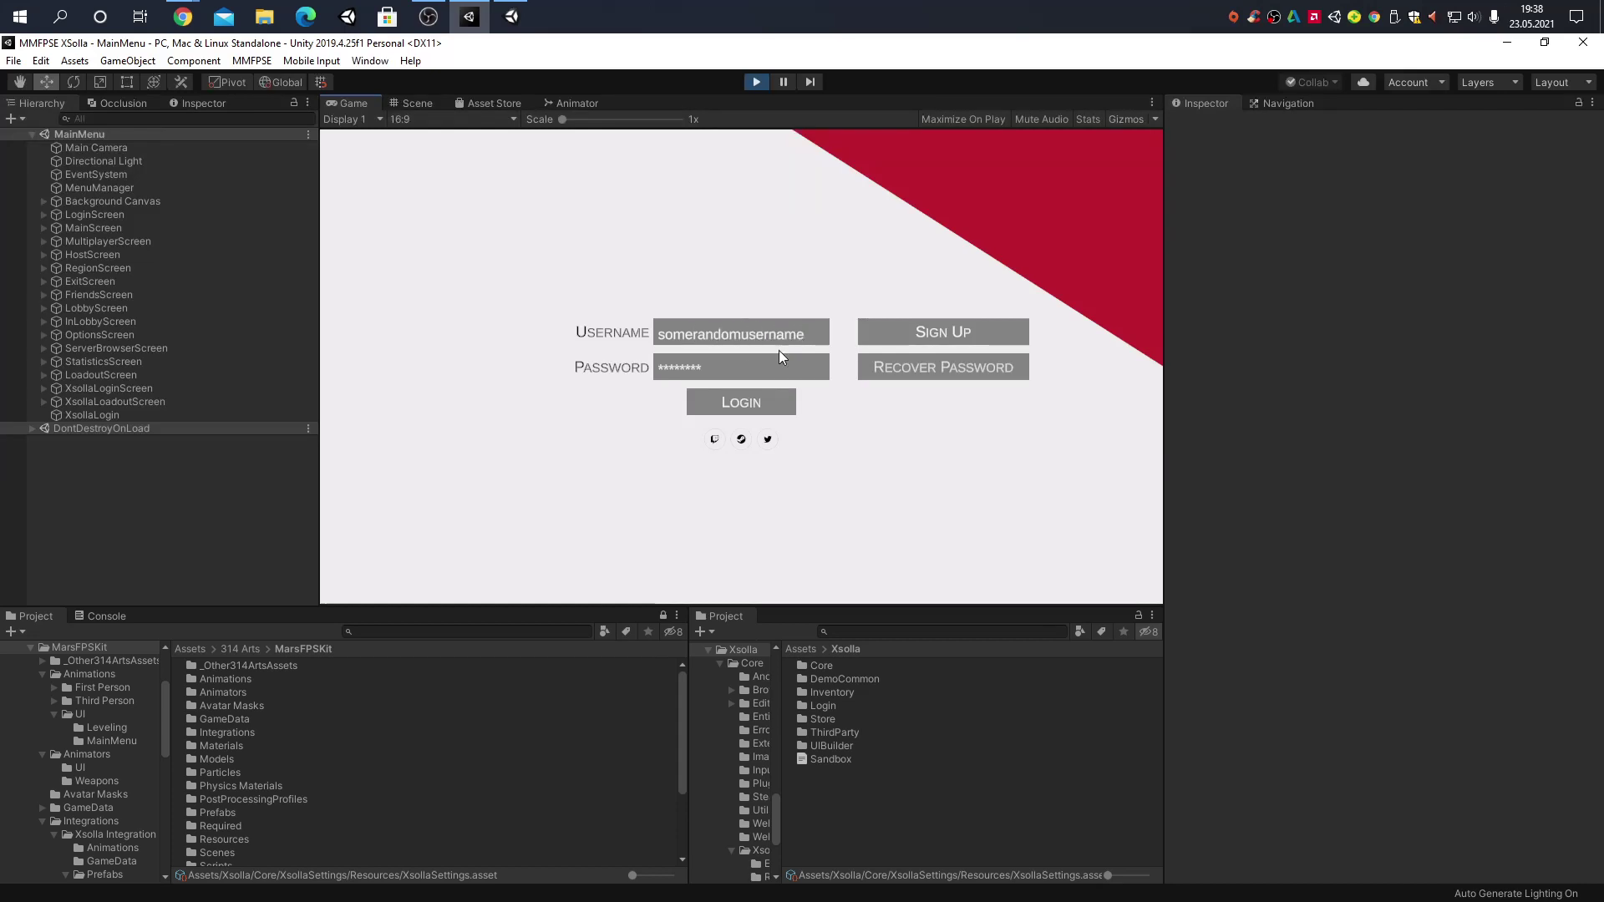
{"action": "left_click", "coordinate": [746, 362]}
{"action": "type", "text": "********"}
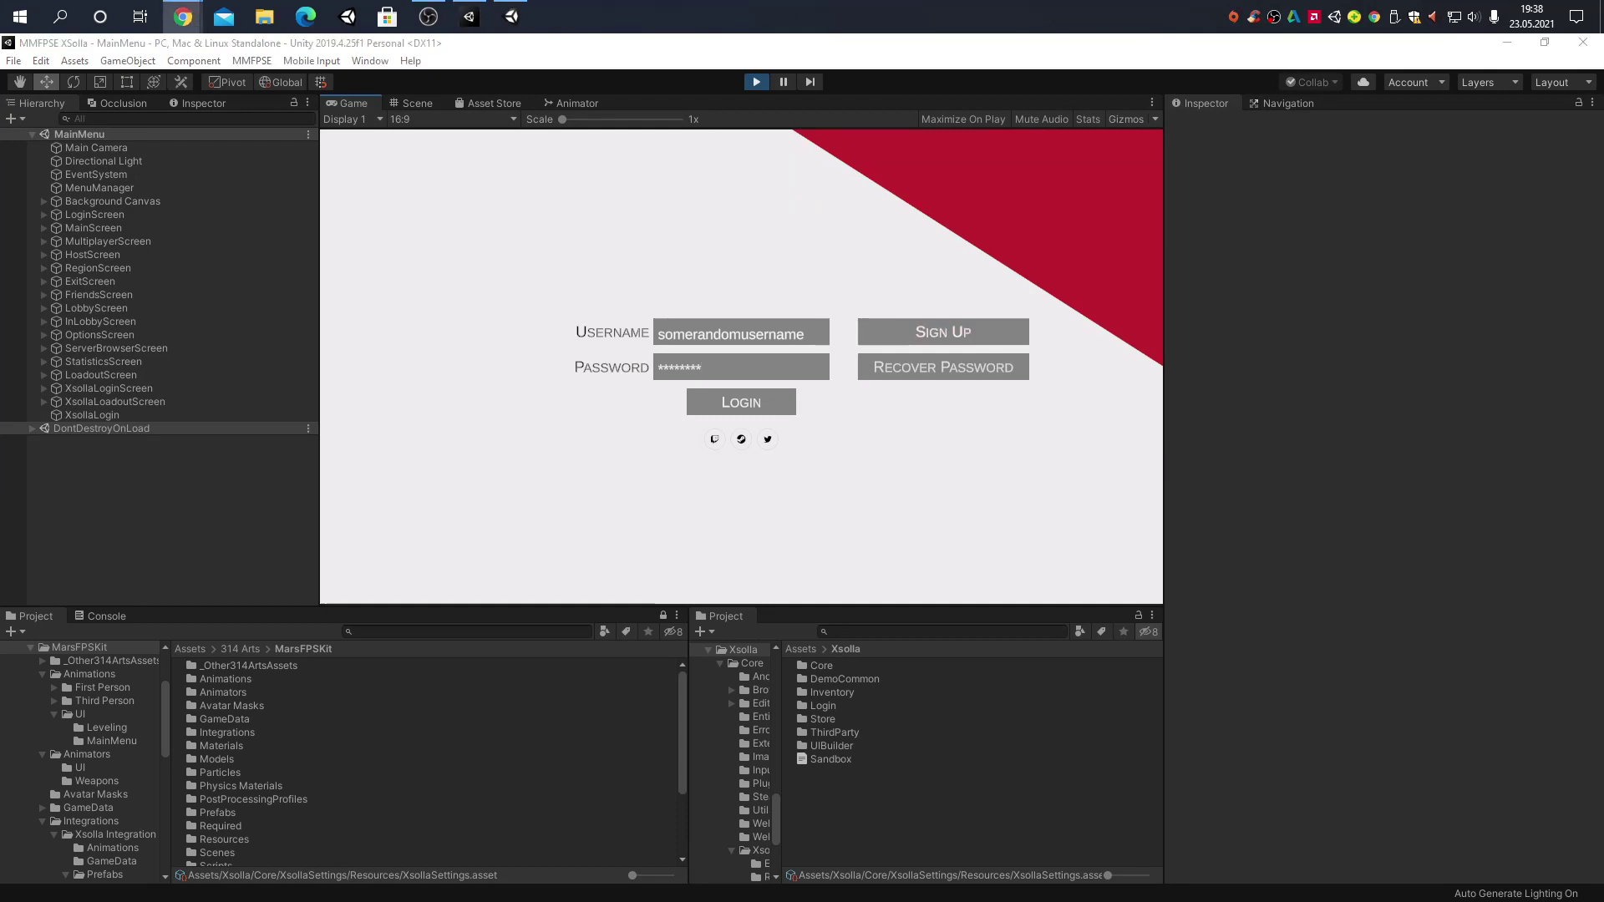
{"action": "left_click", "coordinate": [787, 401]}
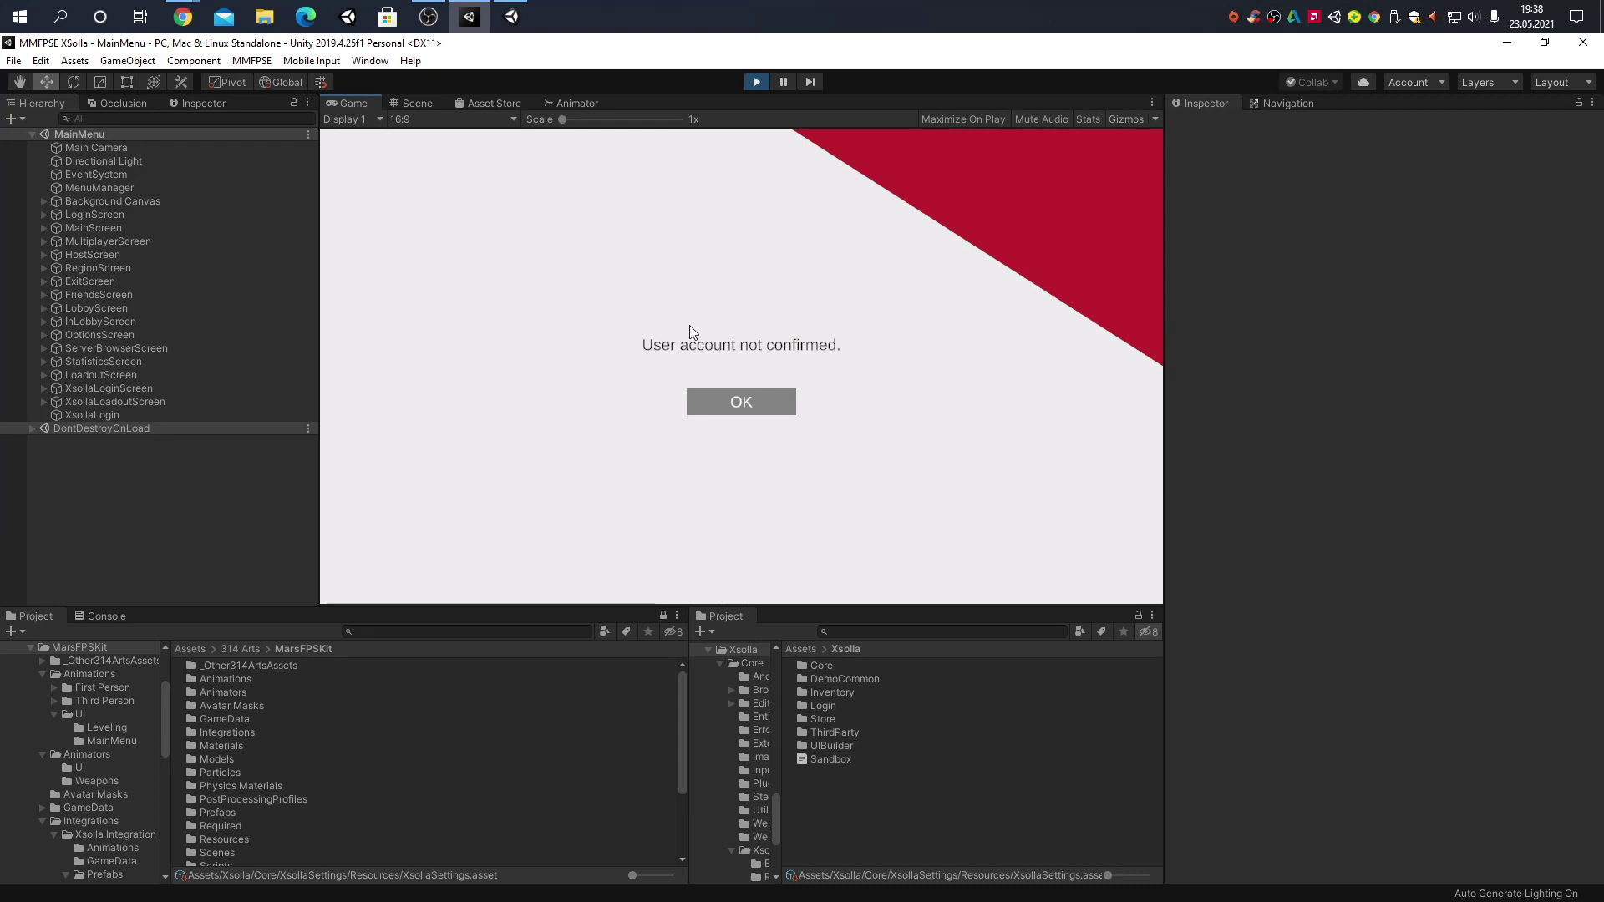
{"action": "left_click", "coordinate": [784, 406]}
{"action": "key", "text": "alt+Tab"}
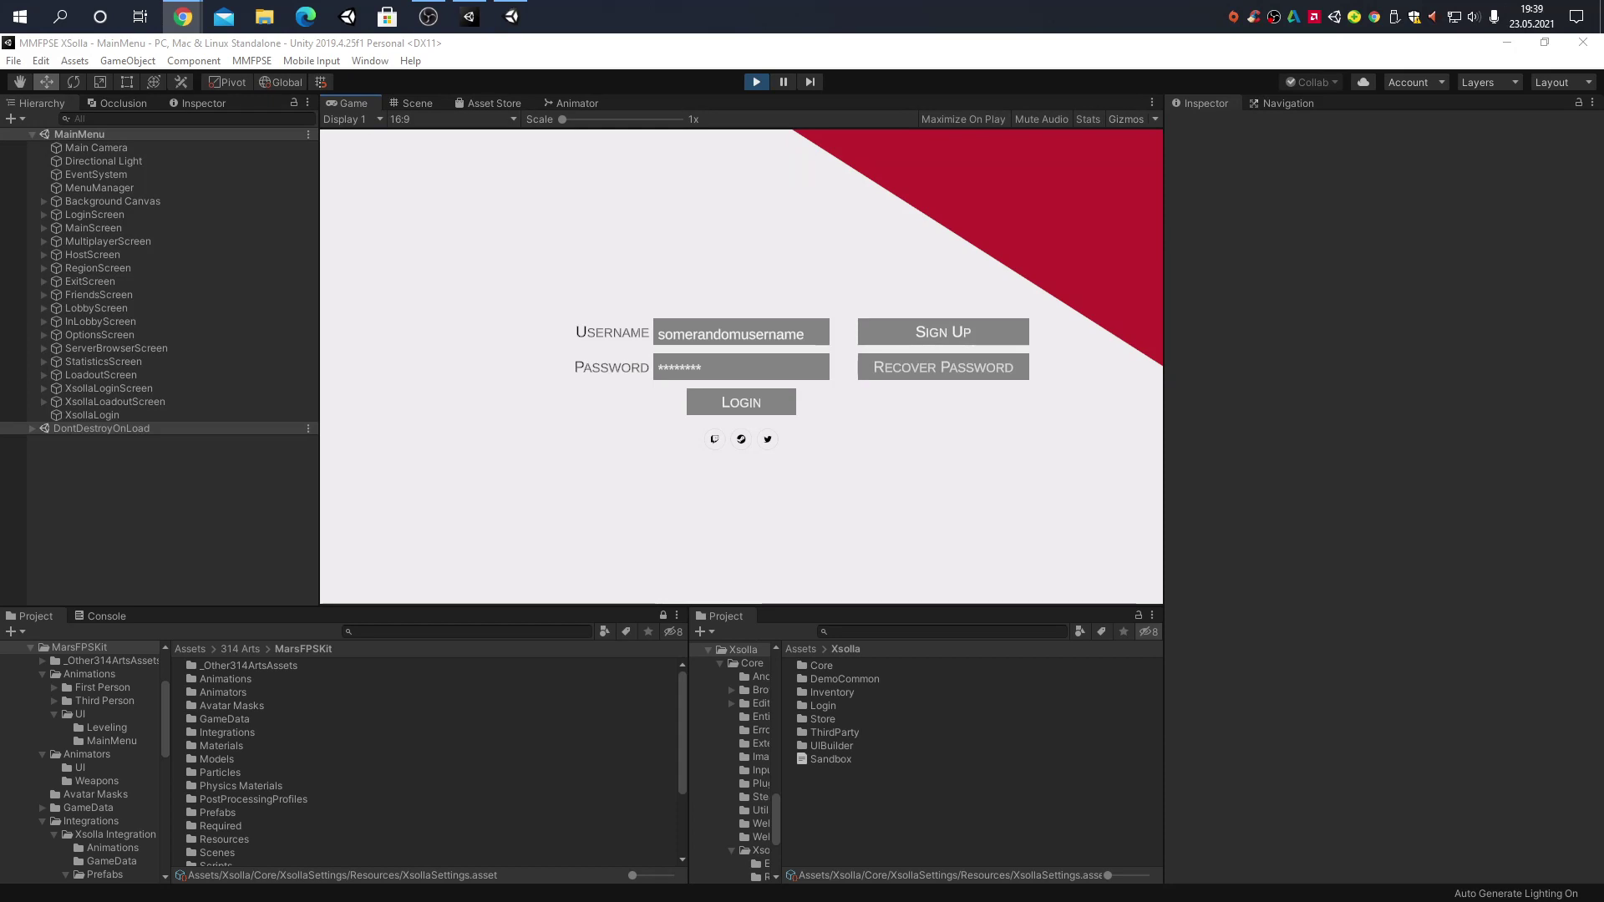
Check the login.xsolla.com successful authorization tab, restore the browser window, and return to Unity
{"action": "key", "text": "alt+Tab"}
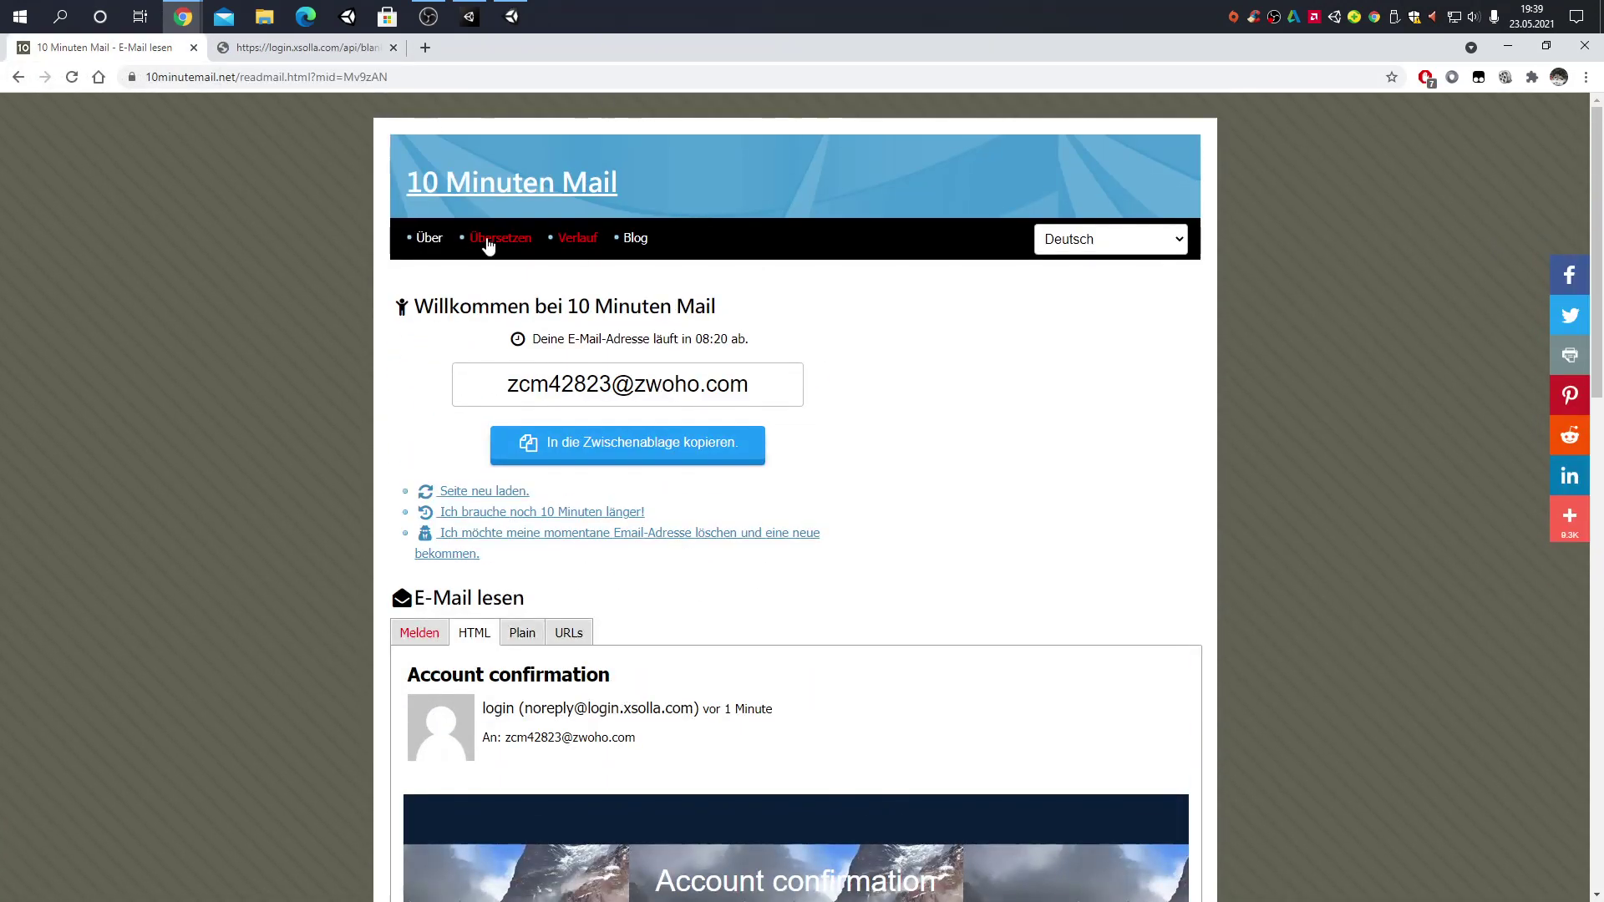
{"action": "left_click", "coordinate": [271, 47]}
{"action": "left_click", "coordinate": [92, 47]}
{"action": "left_click", "coordinate": [242, 47]}
{"action": "double_click", "coordinate": [632, 52]}
{"action": "left_click", "coordinate": [77, 718]}
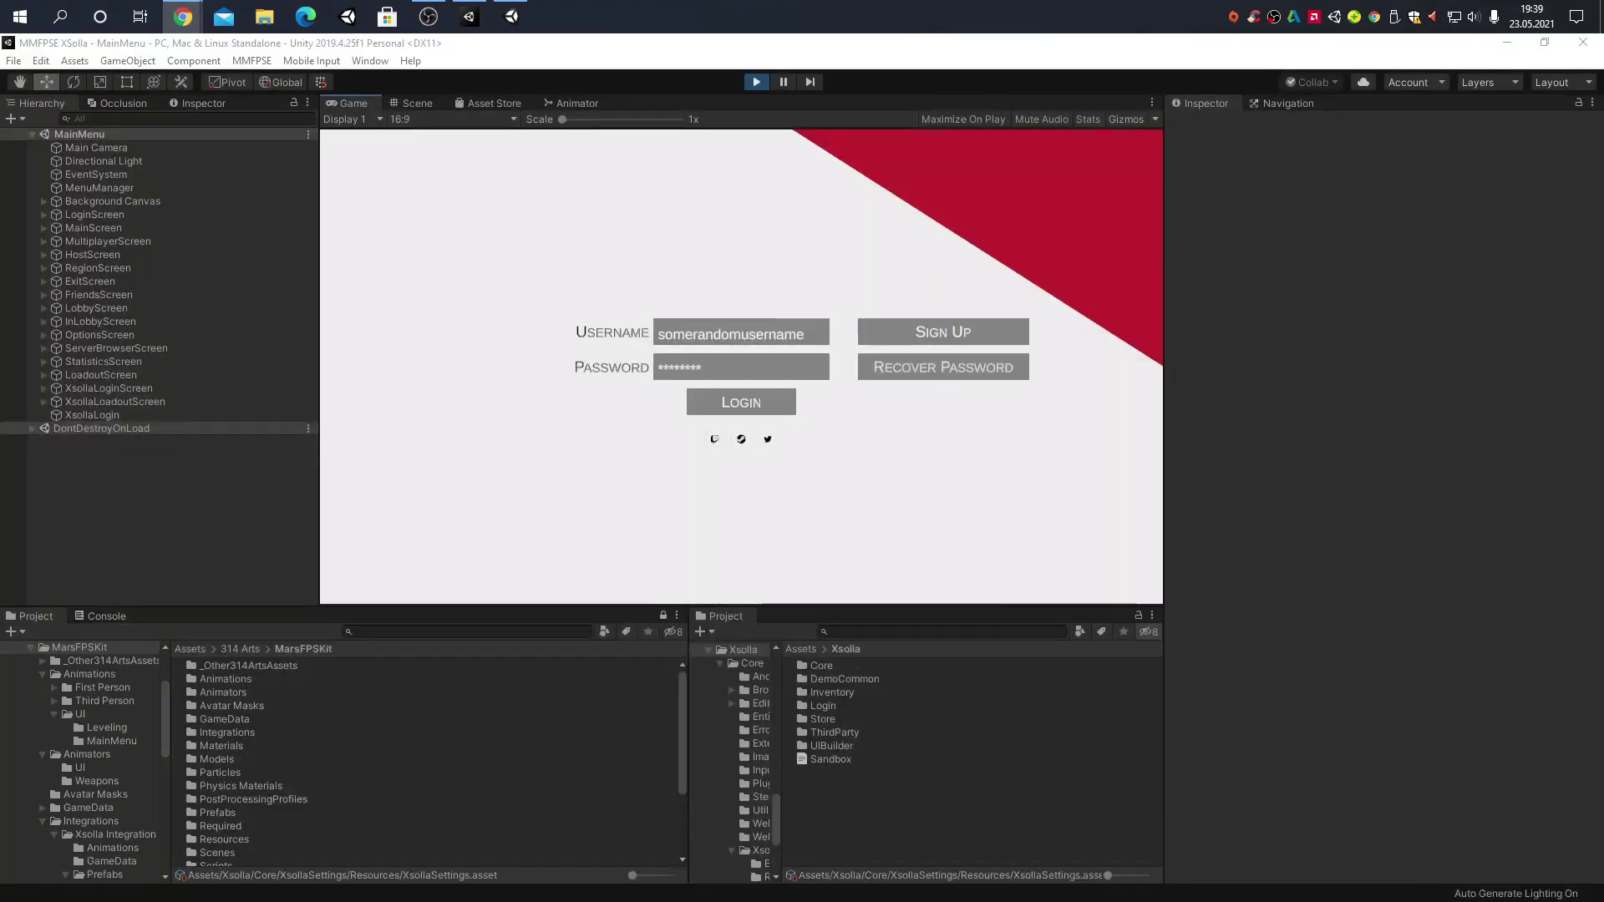
Log in with the confirmed account, open Loadout #1's weapon selection, and maximize the Game view
{"action": "left_click", "coordinate": [747, 397]}
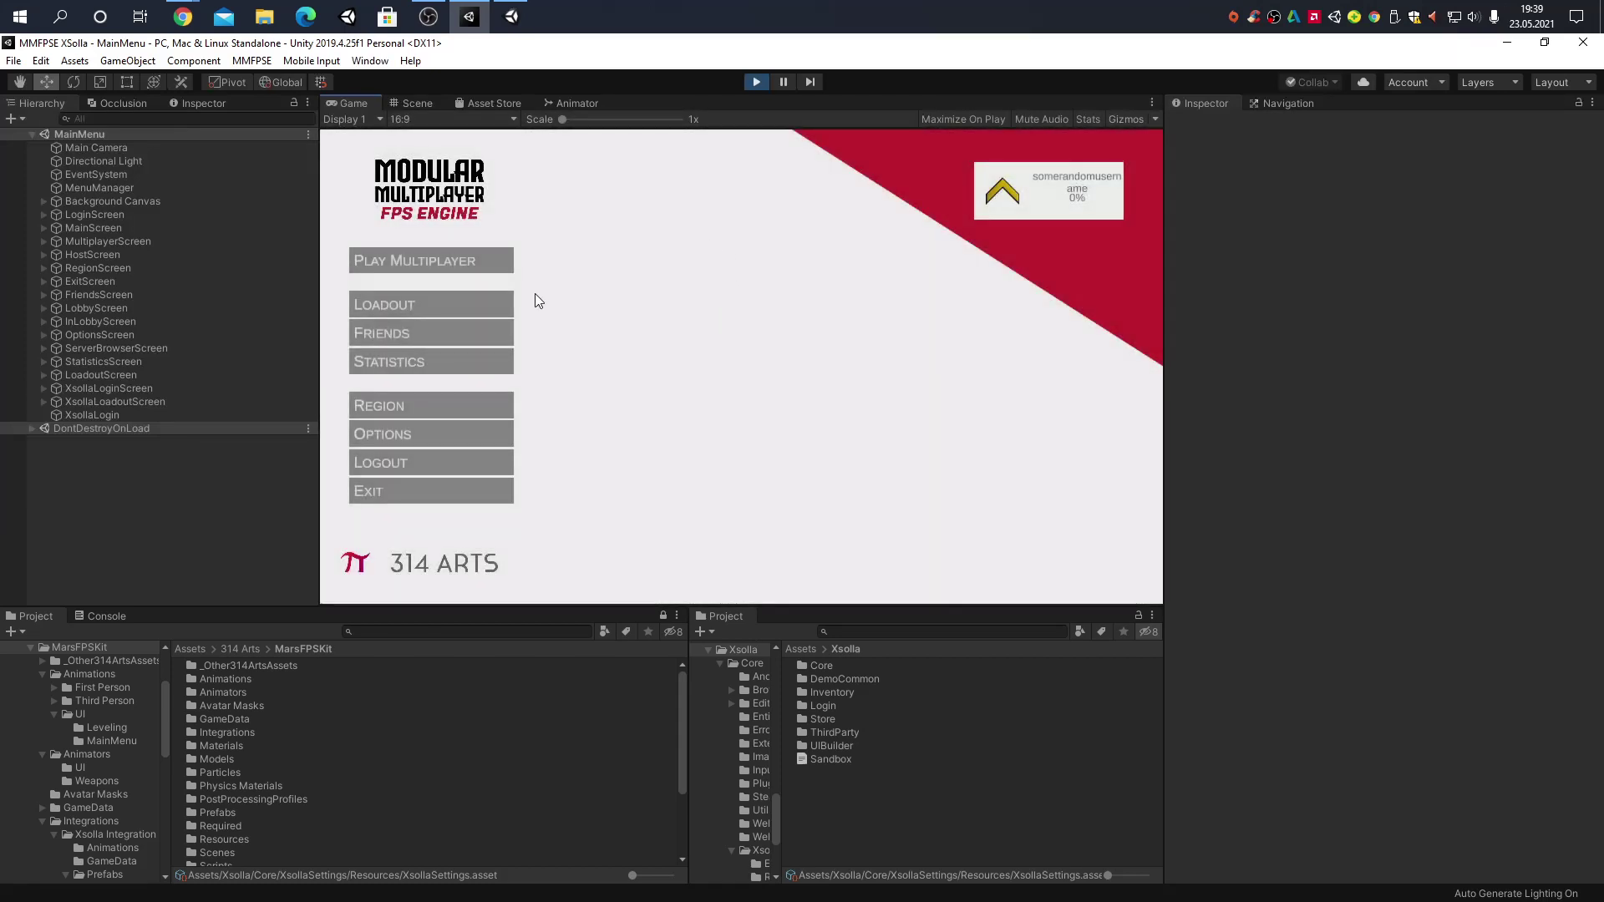
{"action": "left_click", "coordinate": [409, 298]}
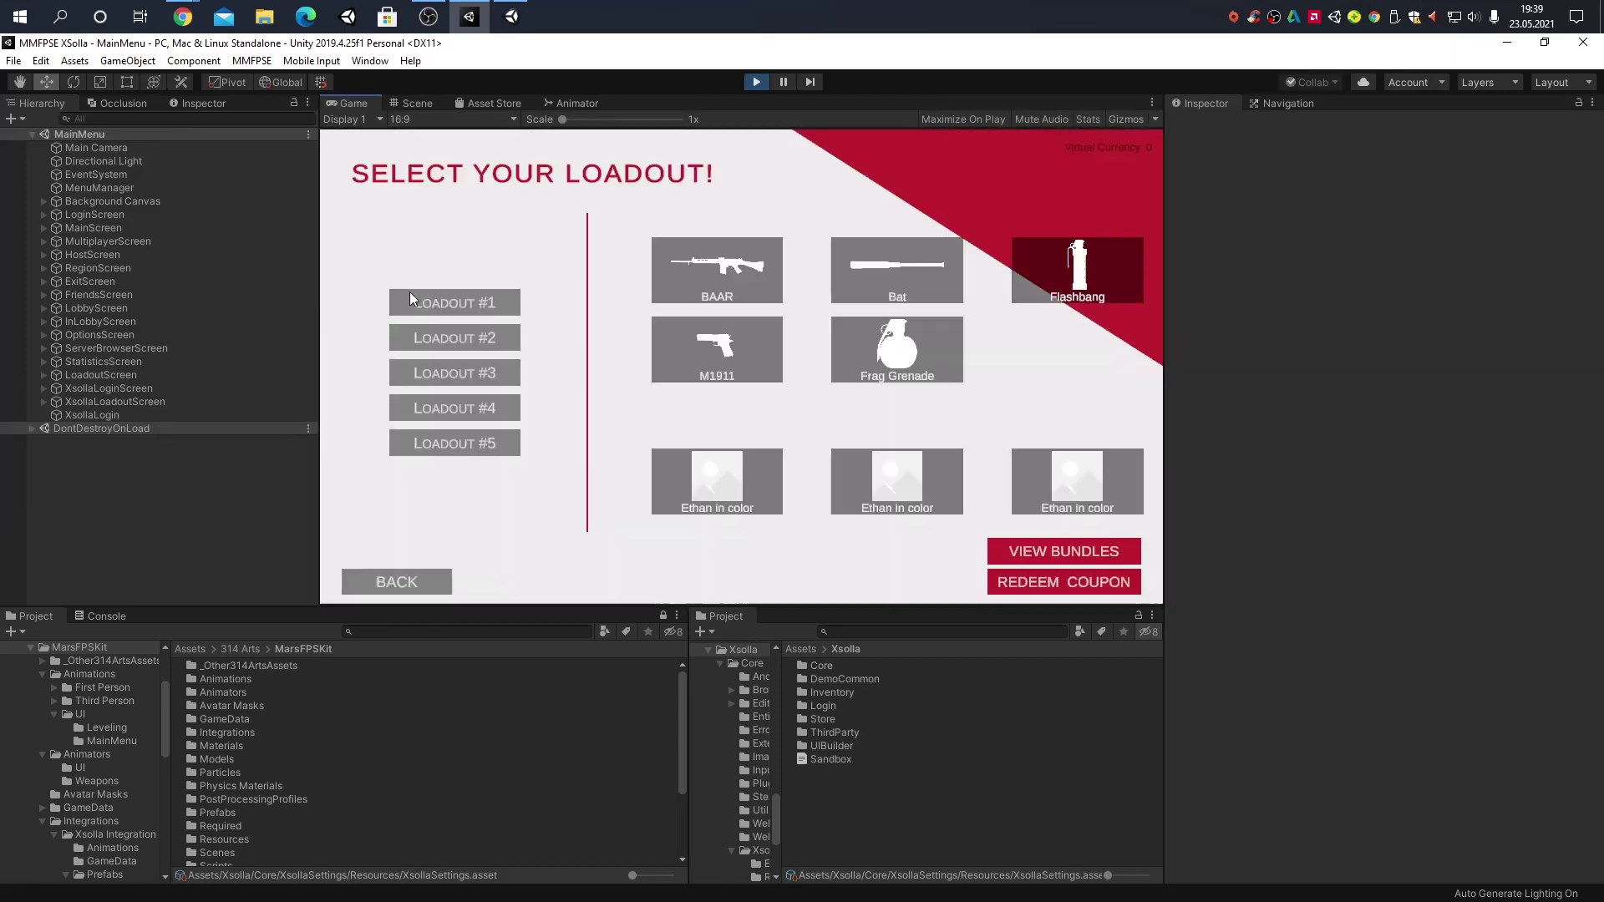
{"action": "left_click", "coordinate": [491, 300]}
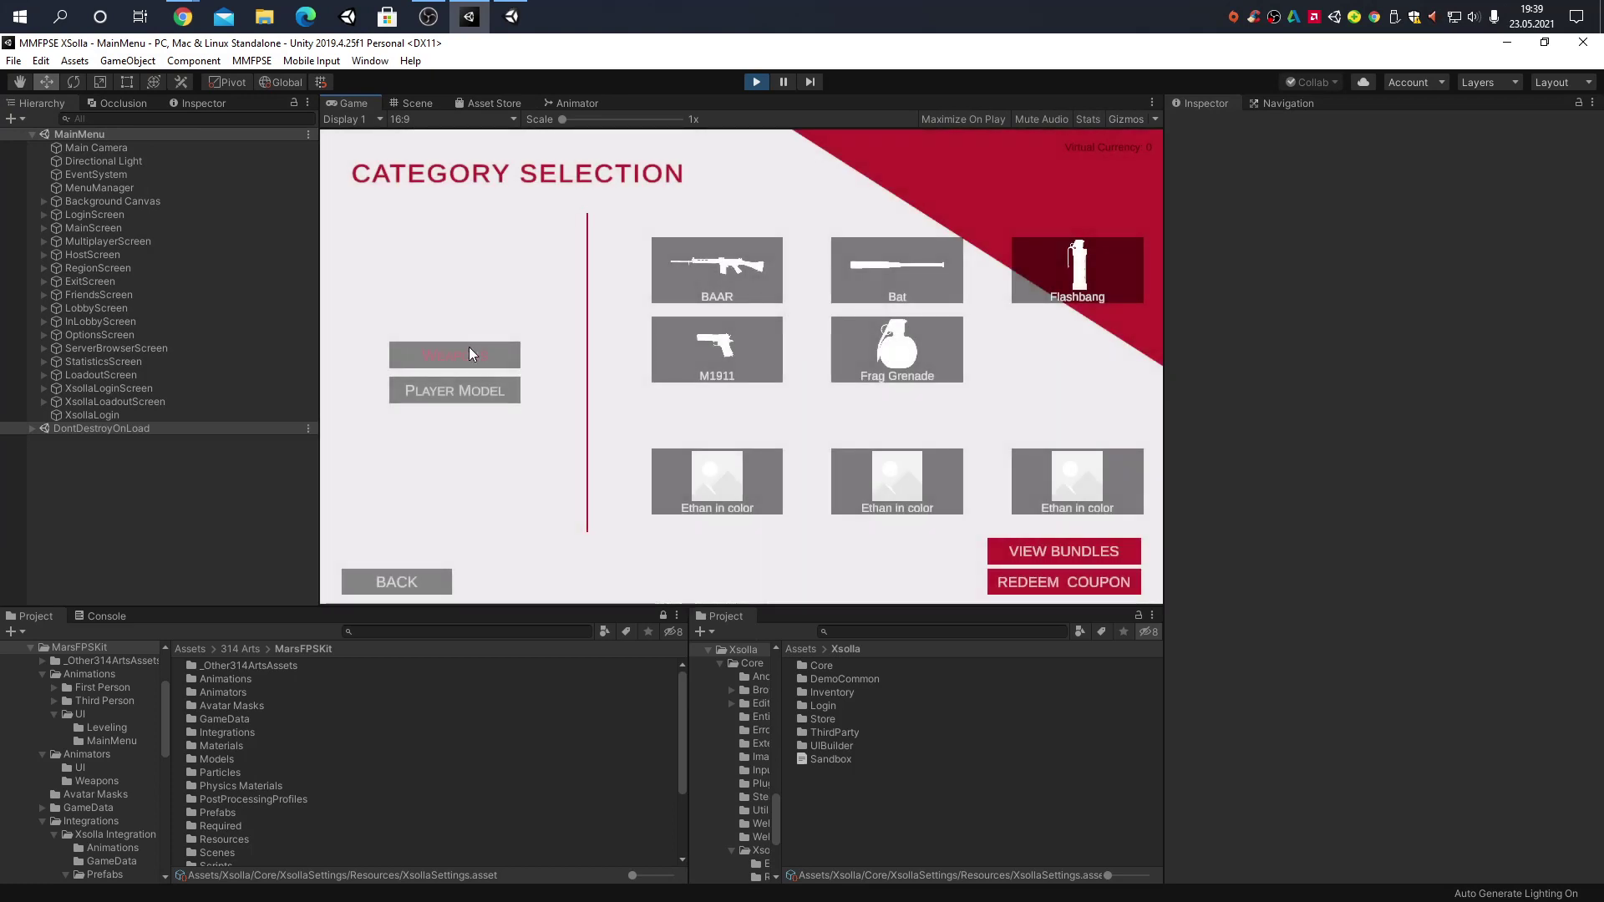
{"action": "left_click", "coordinate": [469, 349]}
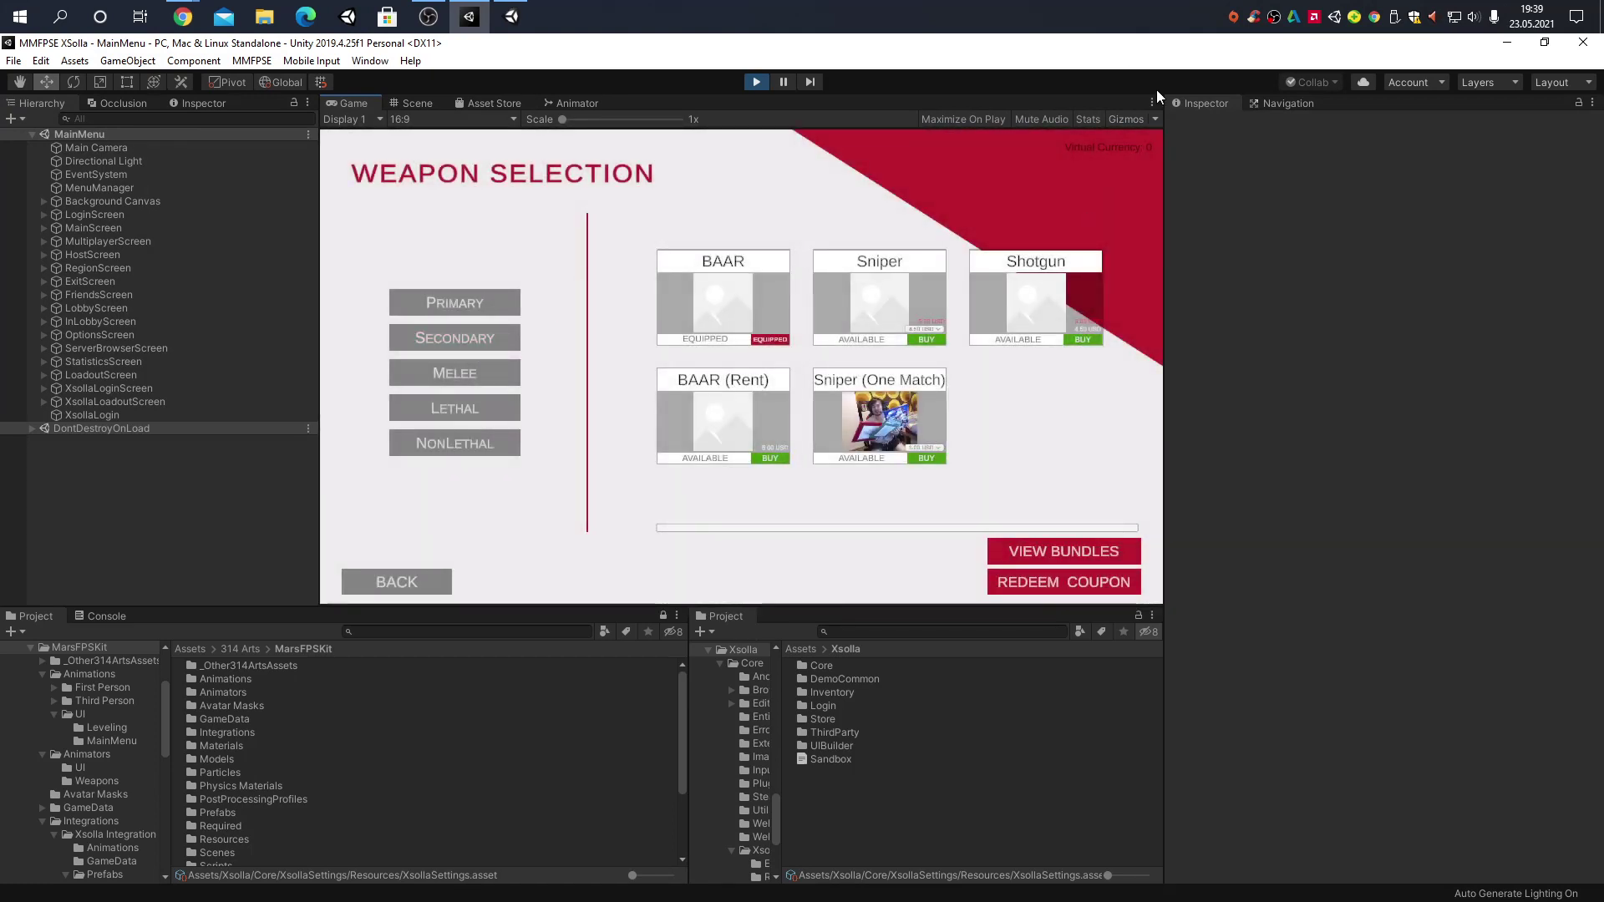
{"action": "left_click", "coordinate": [1153, 103]}
{"action": "left_click", "coordinate": [1195, 161]}
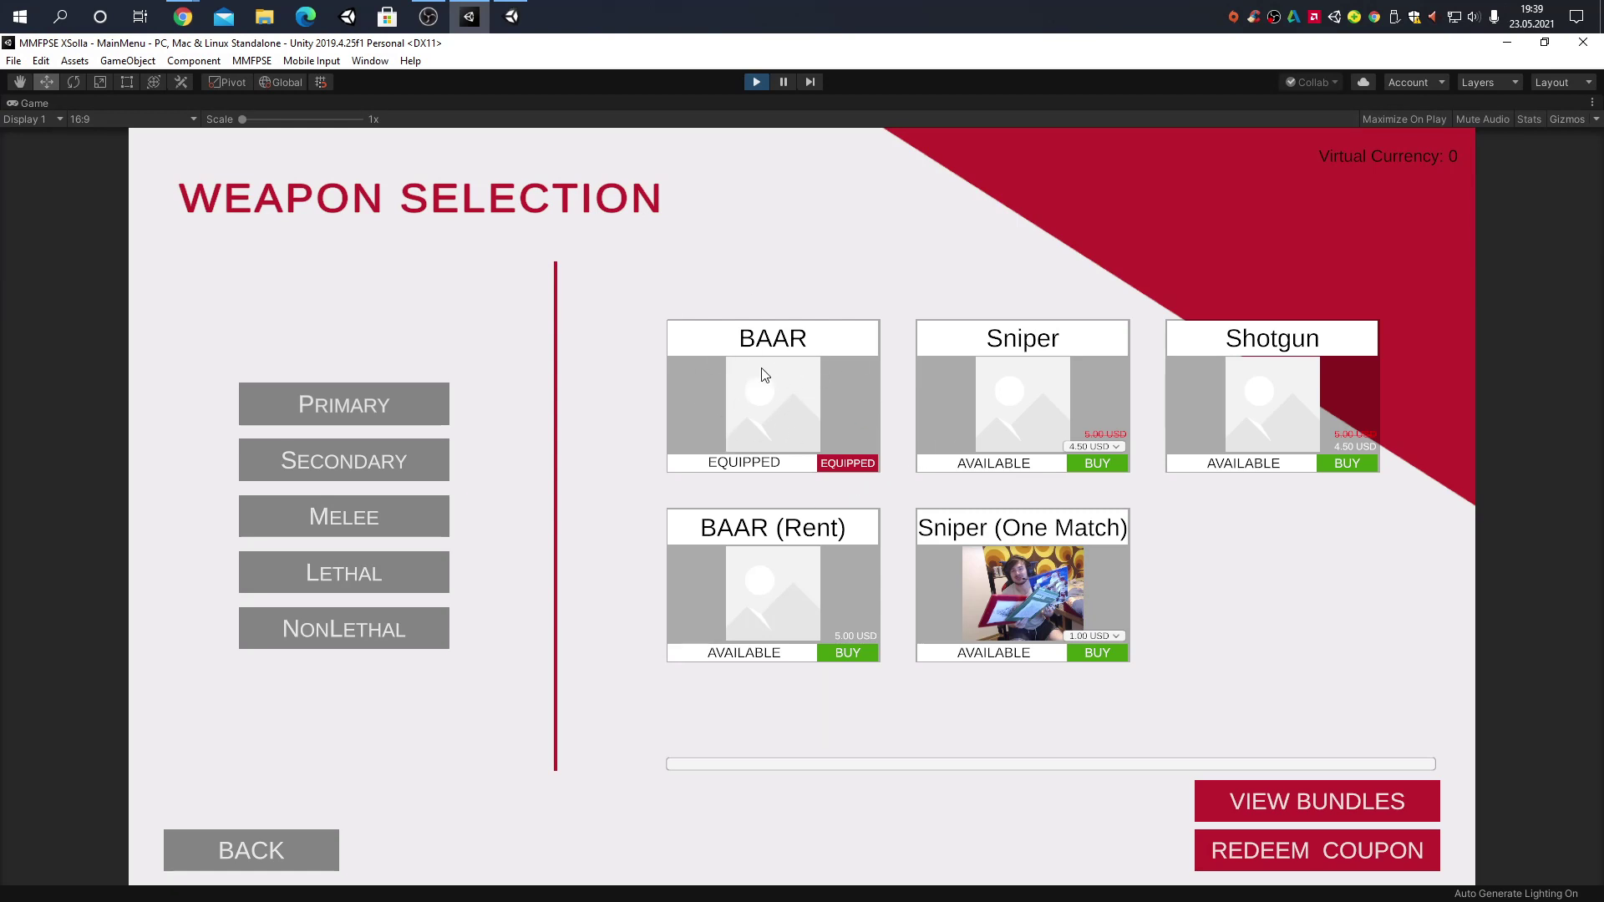
{"action": "left_click", "coordinate": [331, 458]}
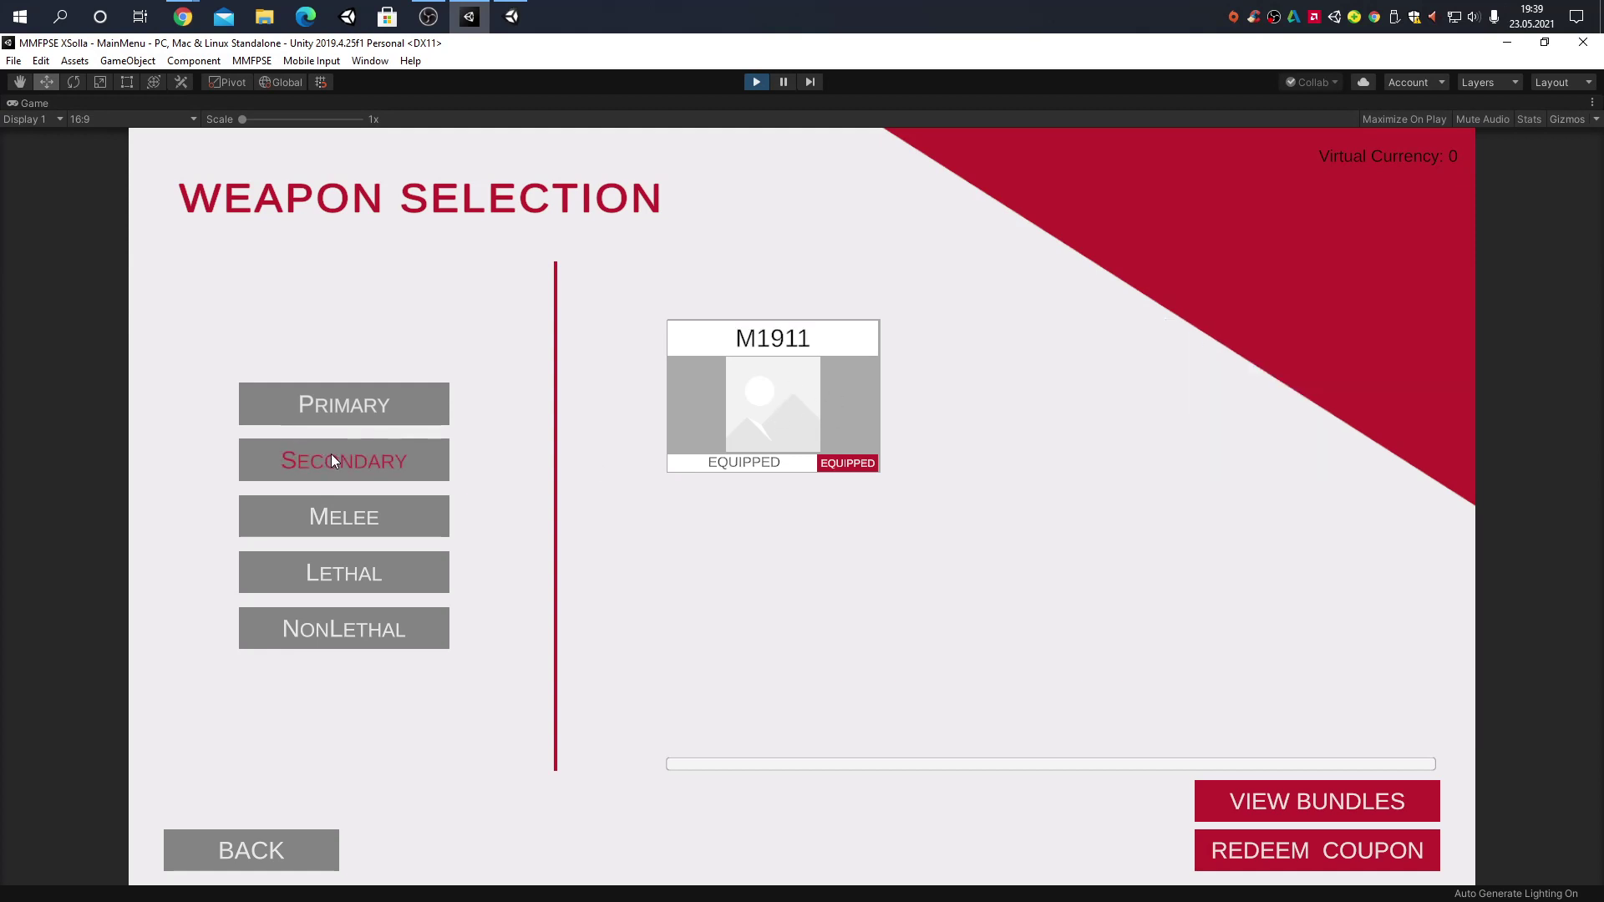
{"action": "left_click", "coordinate": [317, 517]}
{"action": "left_click", "coordinate": [354, 401]}
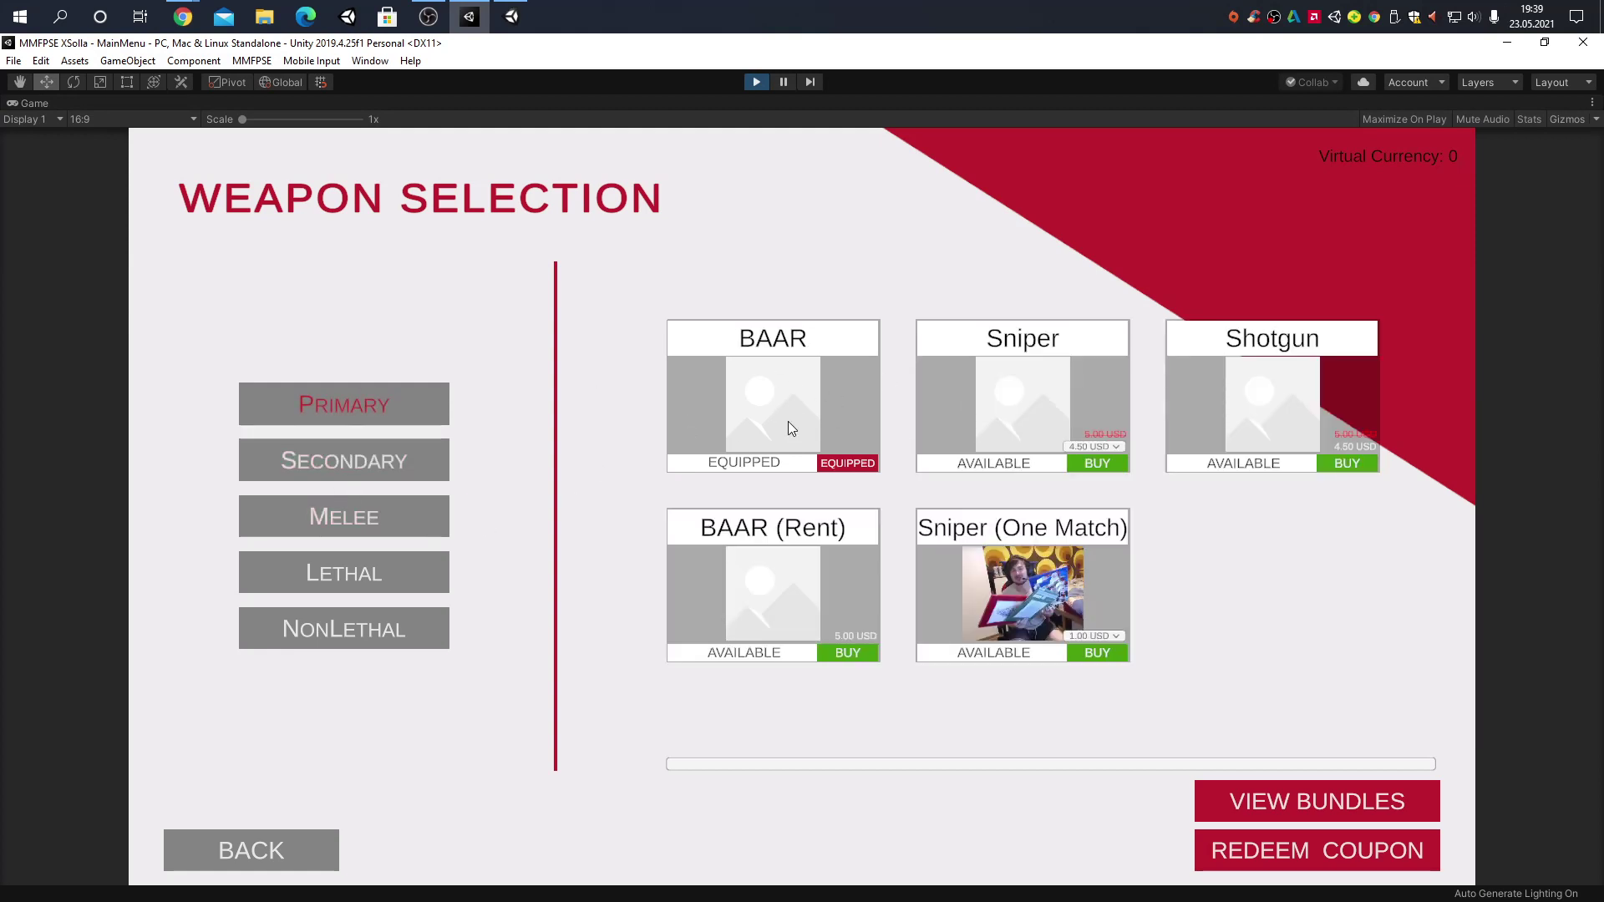
{"action": "left_click", "coordinate": [1100, 447]}
{"action": "left_click", "coordinate": [1101, 451]}
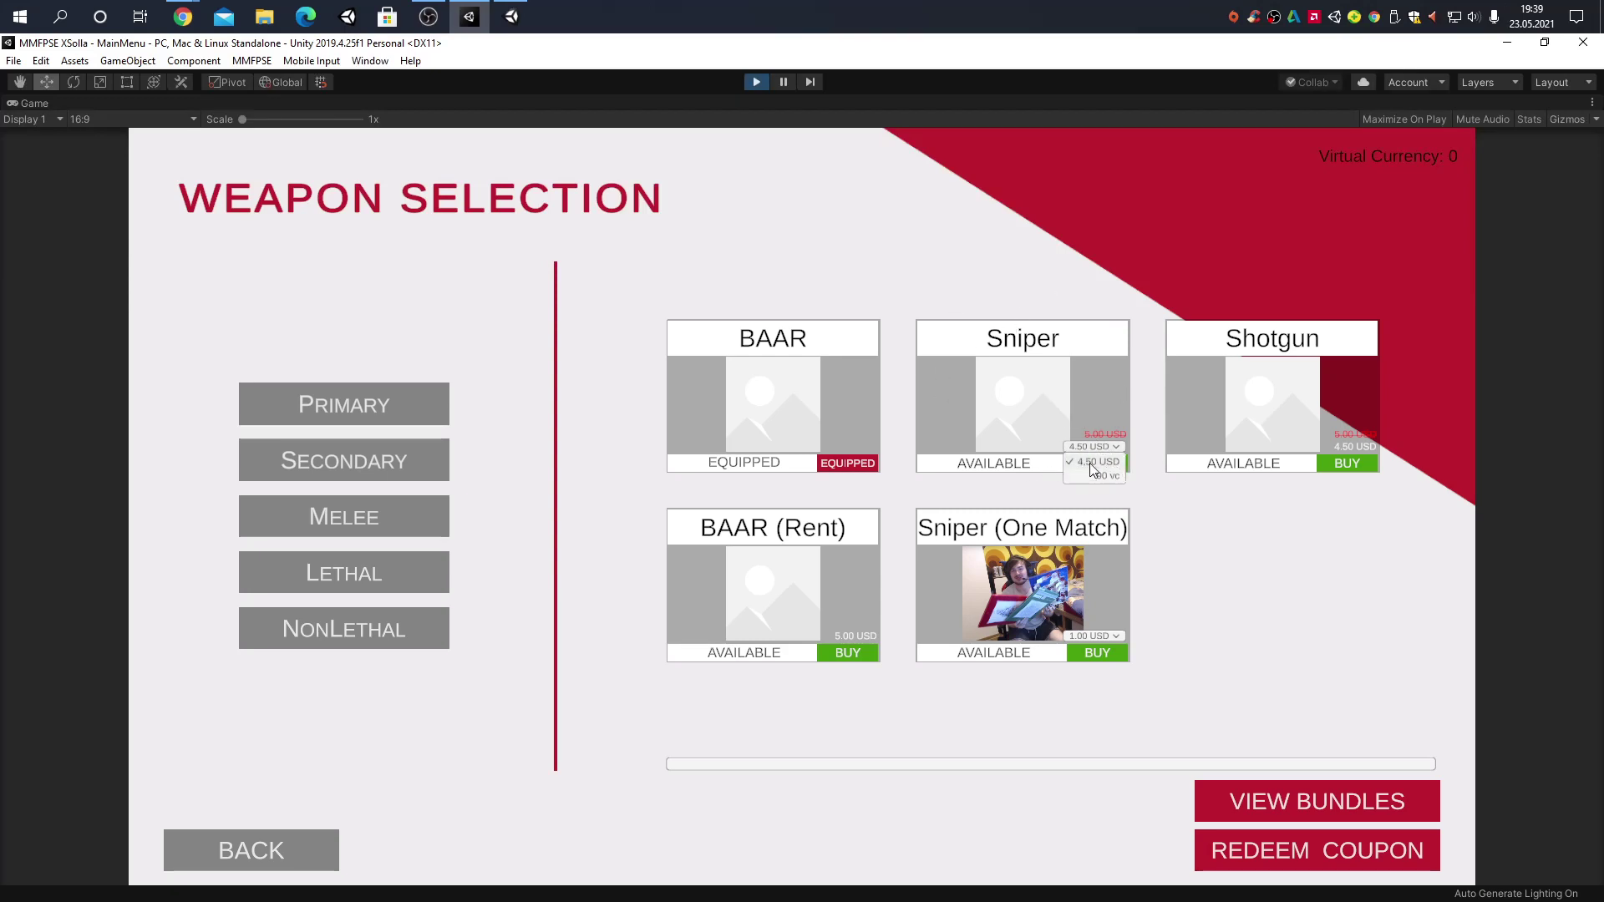
{"action": "left_click", "coordinate": [1103, 449]}
{"action": "left_click", "coordinate": [1051, 366]}
{"action": "left_click", "coordinate": [1382, 163]}
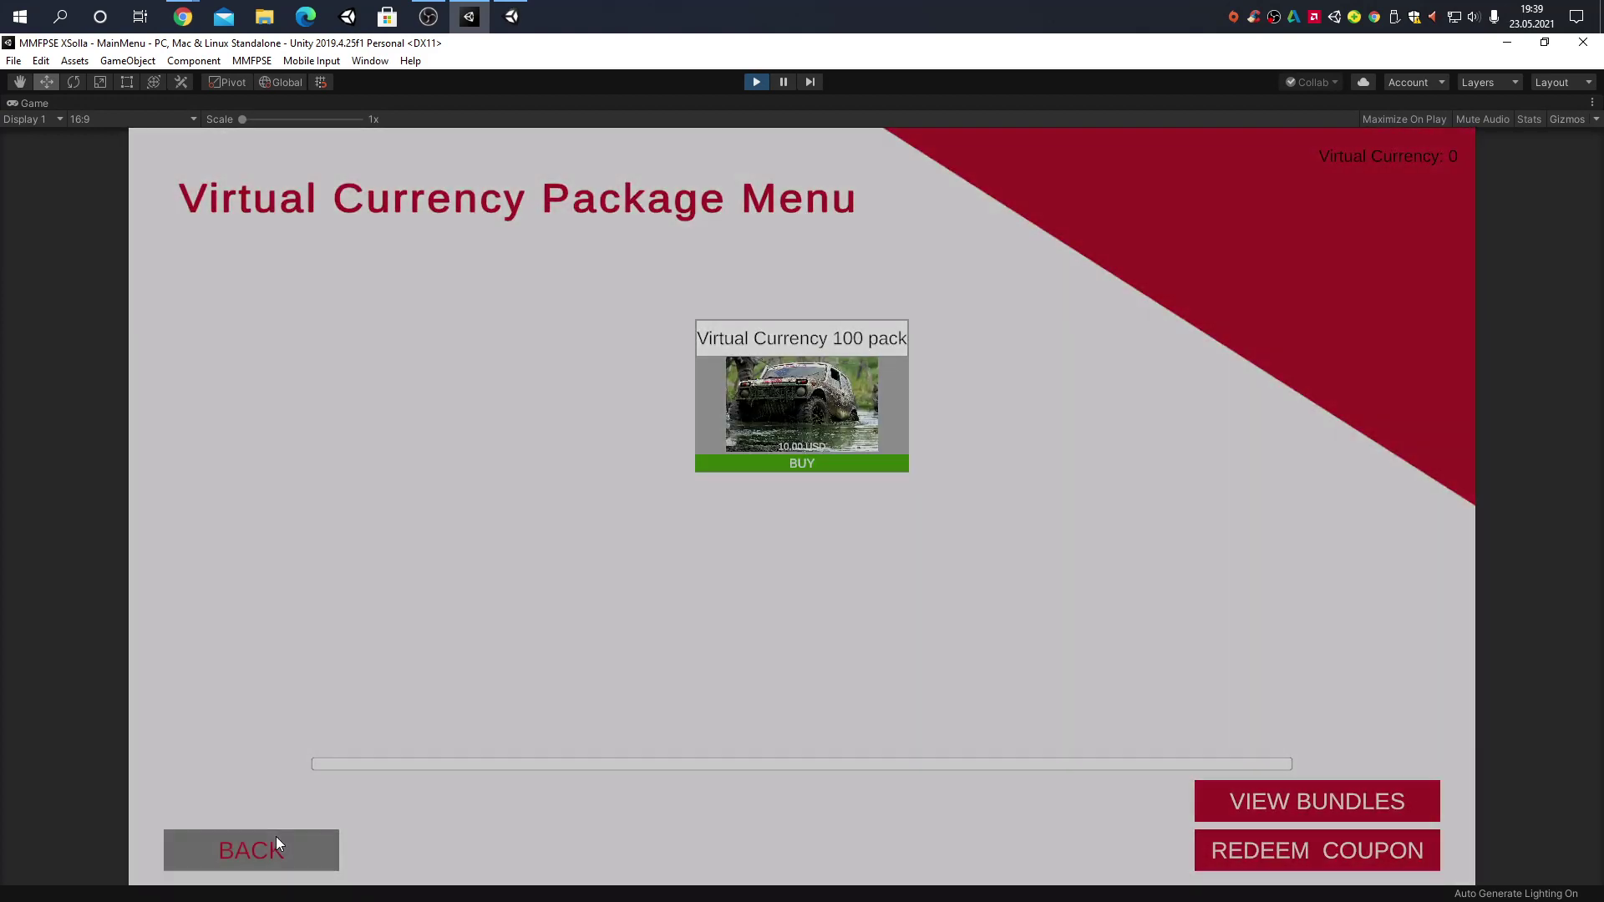
{"action": "left_click", "coordinate": [276, 844]}
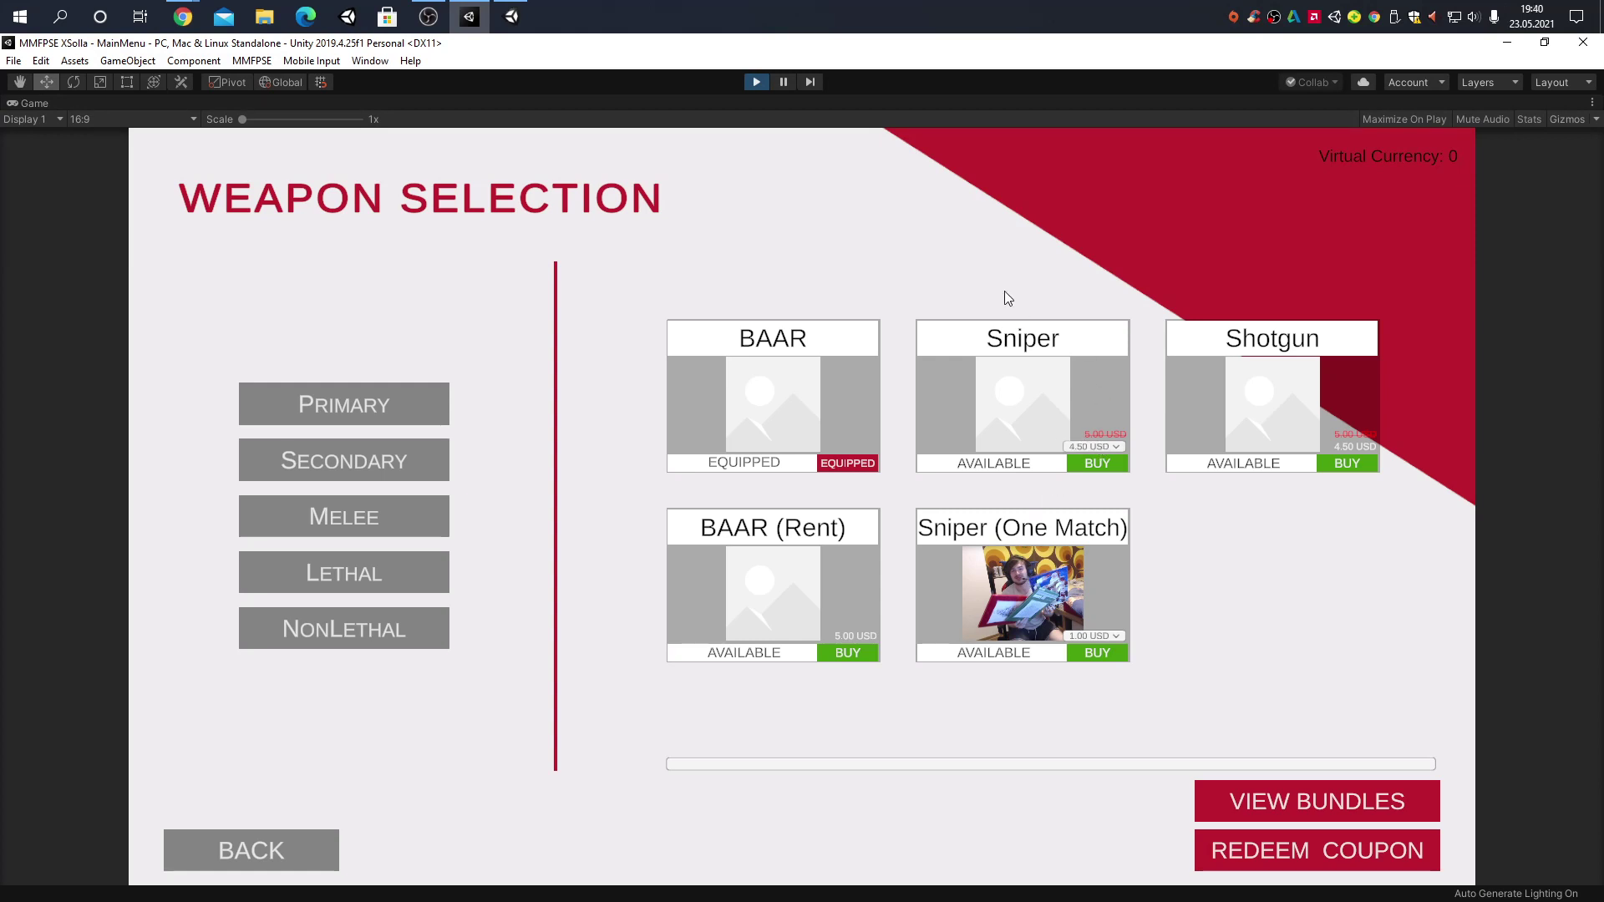
Buy the Sniper for 4.50 USD with a sandbox PayPal payment of €3,81, then close the overlay
{"action": "left_click", "coordinate": [1104, 464]}
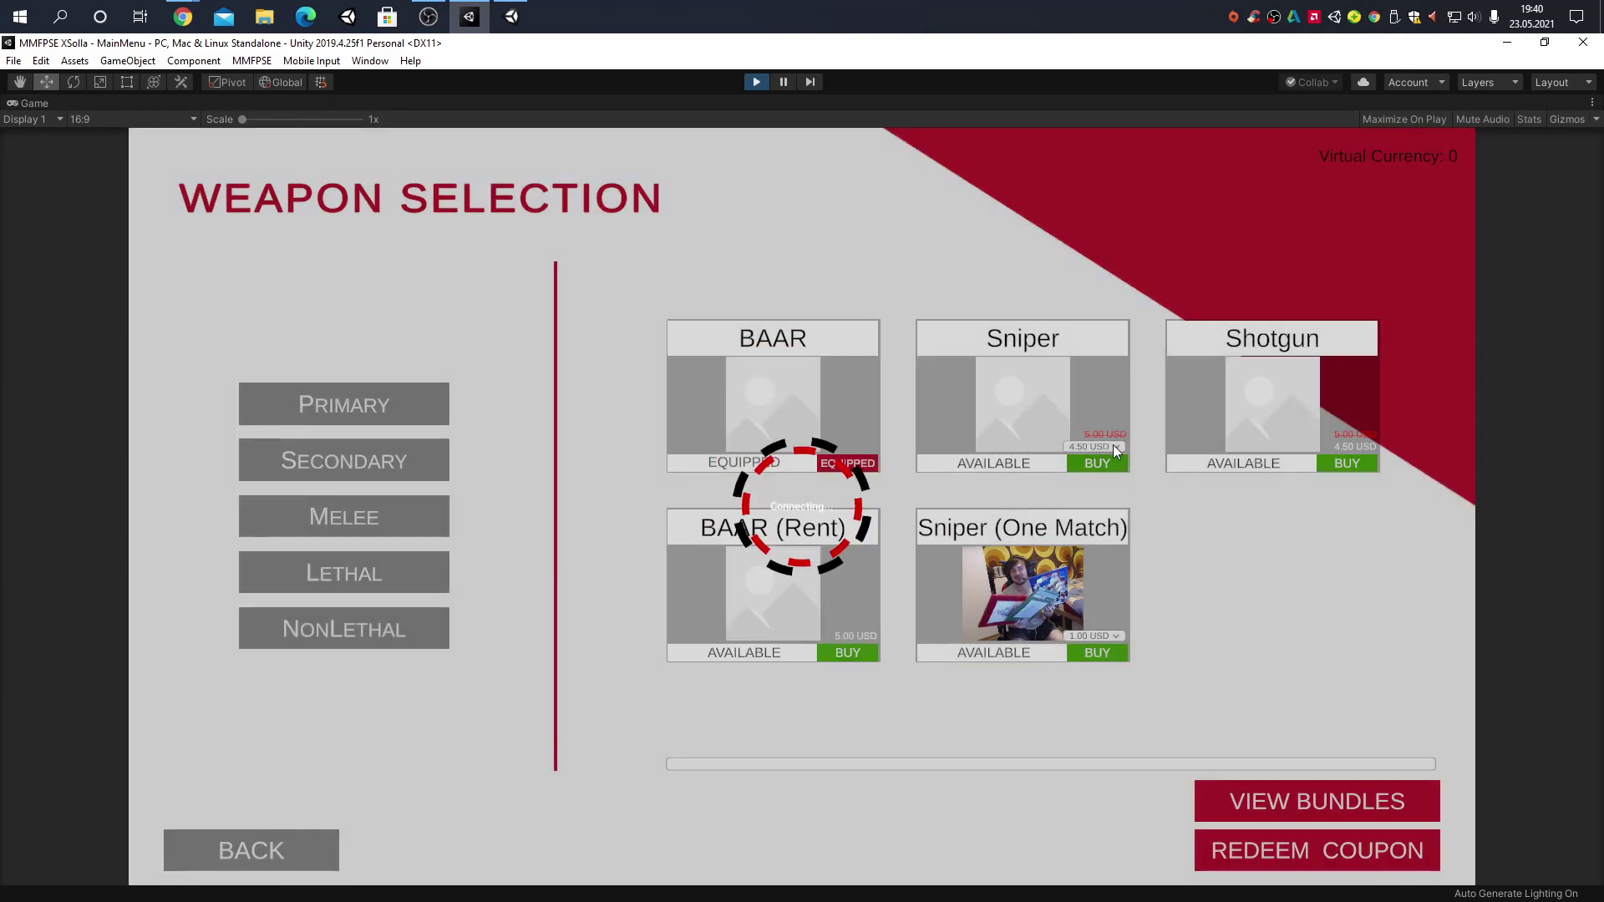
{"action": "left_click", "coordinate": [591, 563]}
{"action": "left_click", "coordinate": [869, 563]}
{"action": "left_click", "coordinate": [869, 567]}
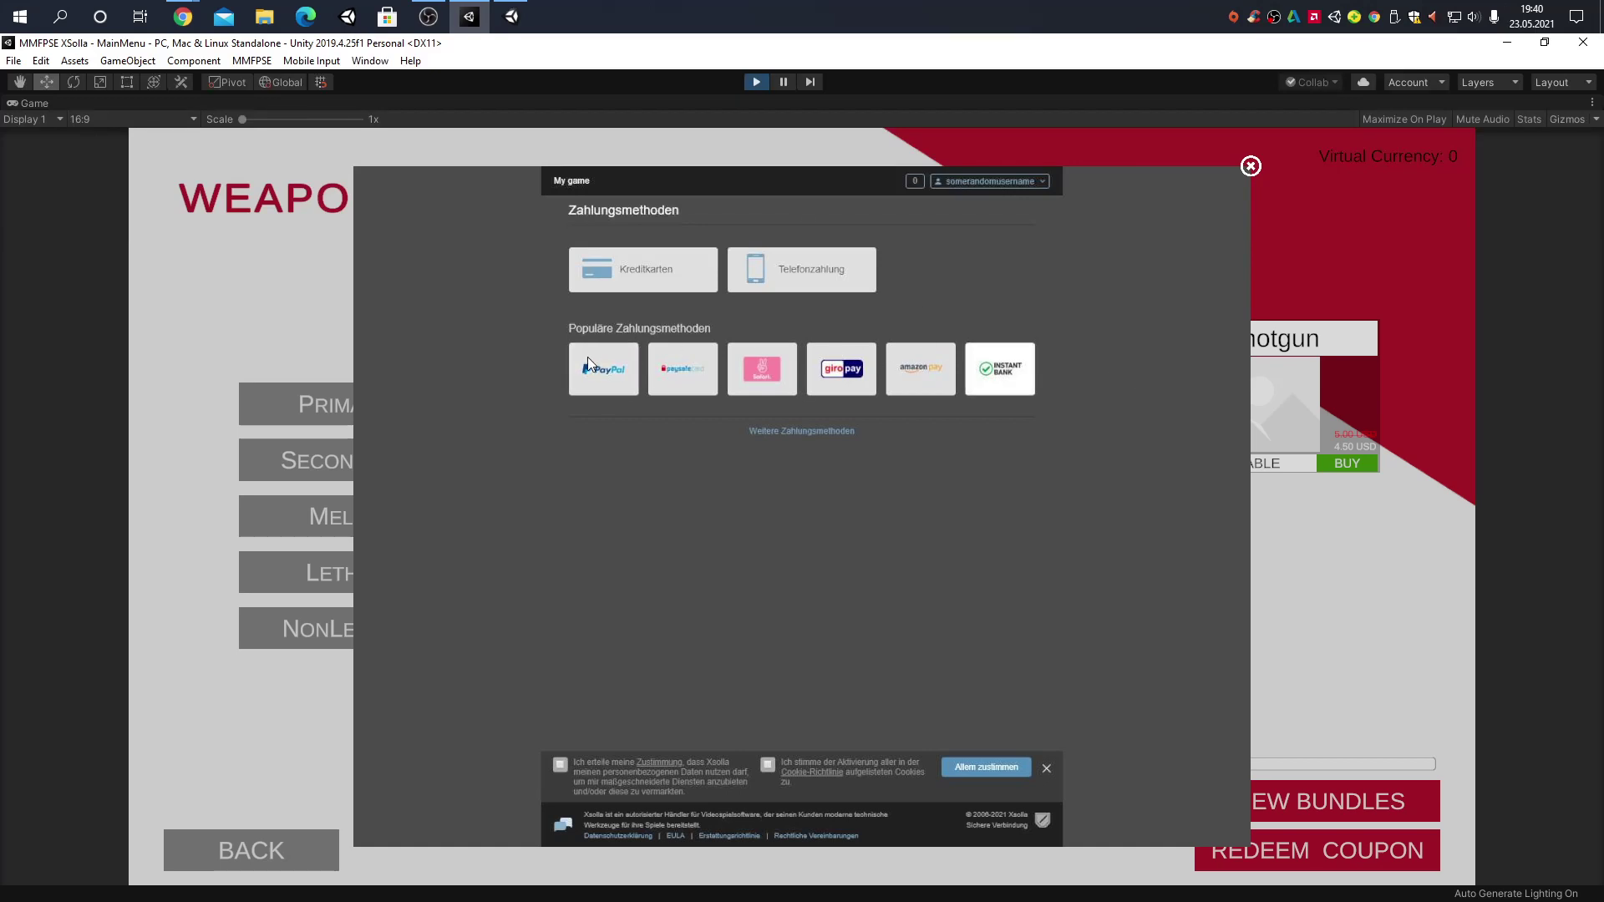
{"action": "left_click", "coordinate": [588, 379]}
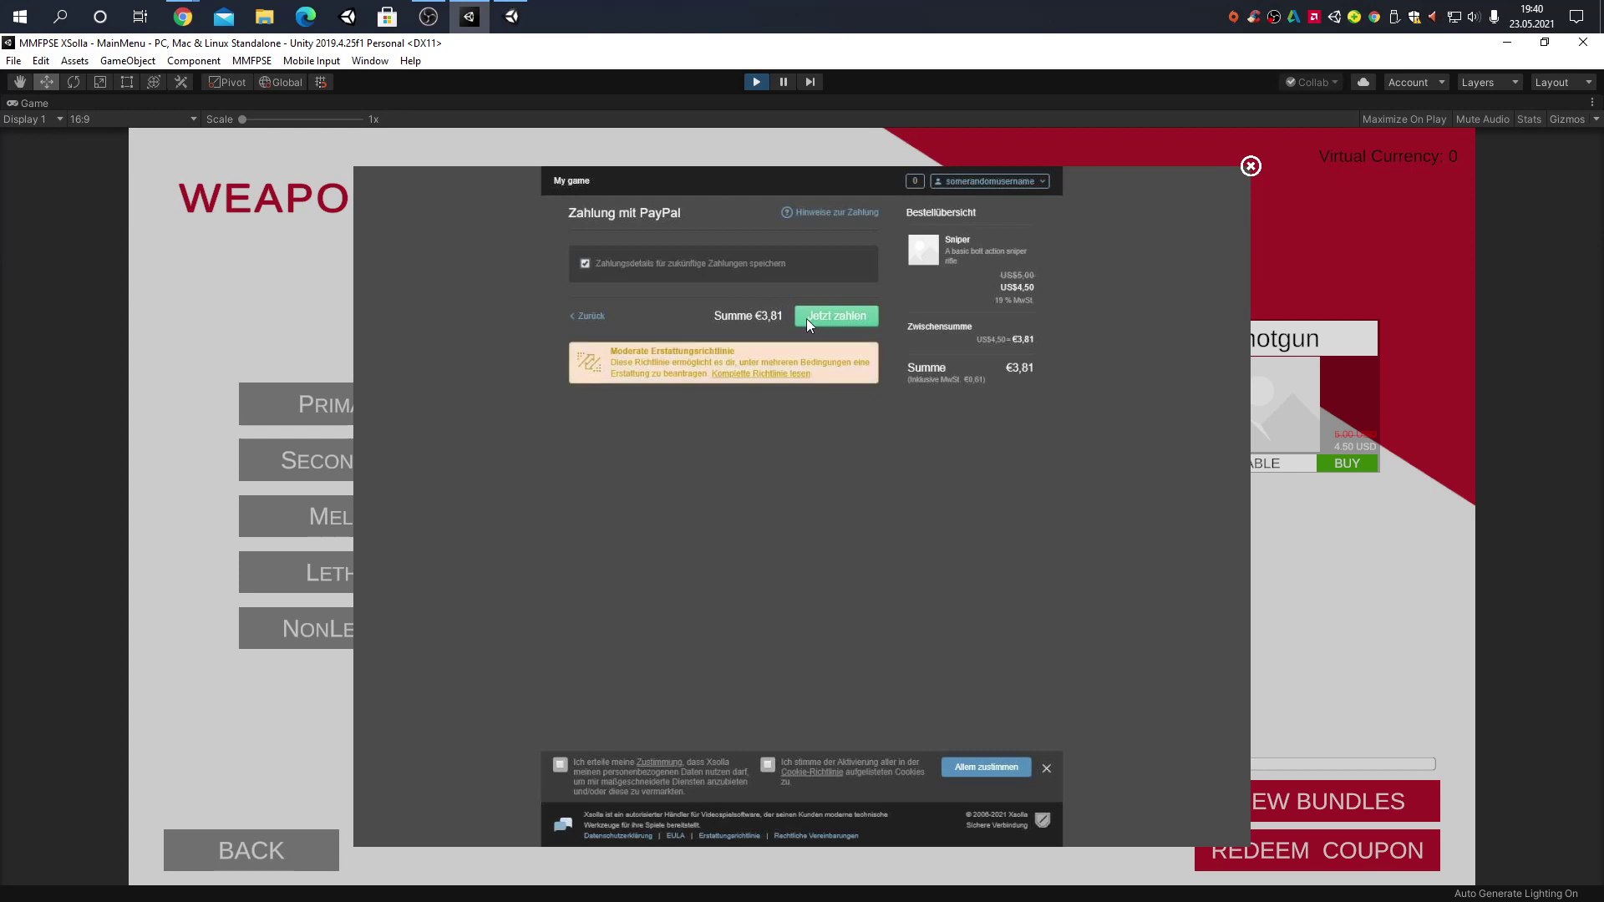
{"action": "left_click", "coordinate": [805, 323]}
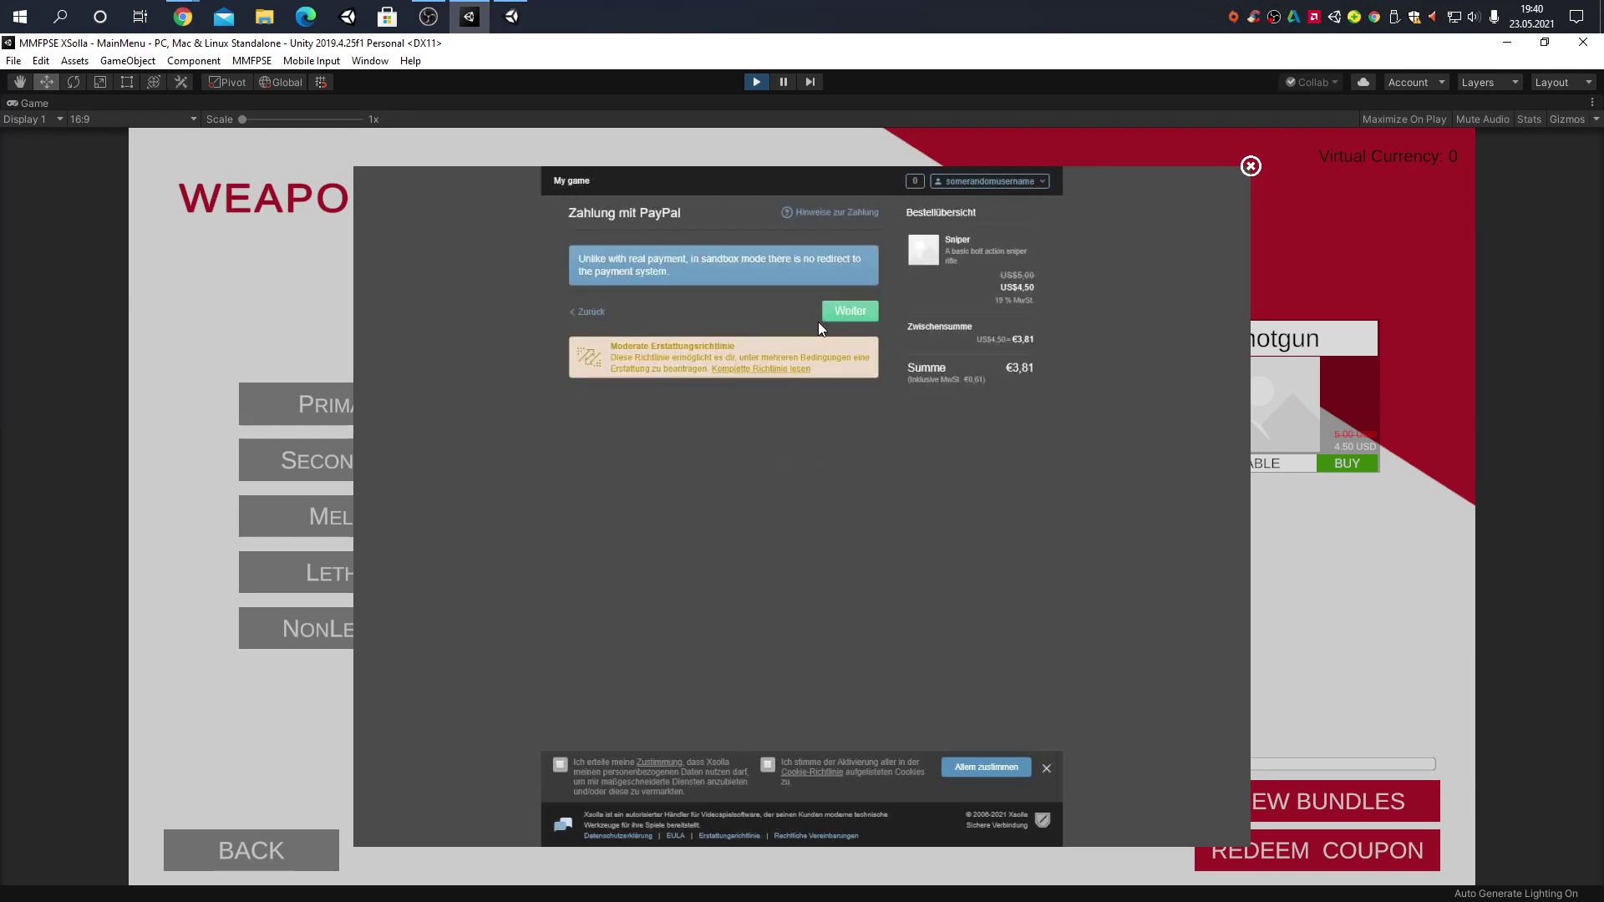
{"action": "left_click", "coordinate": [851, 316]}
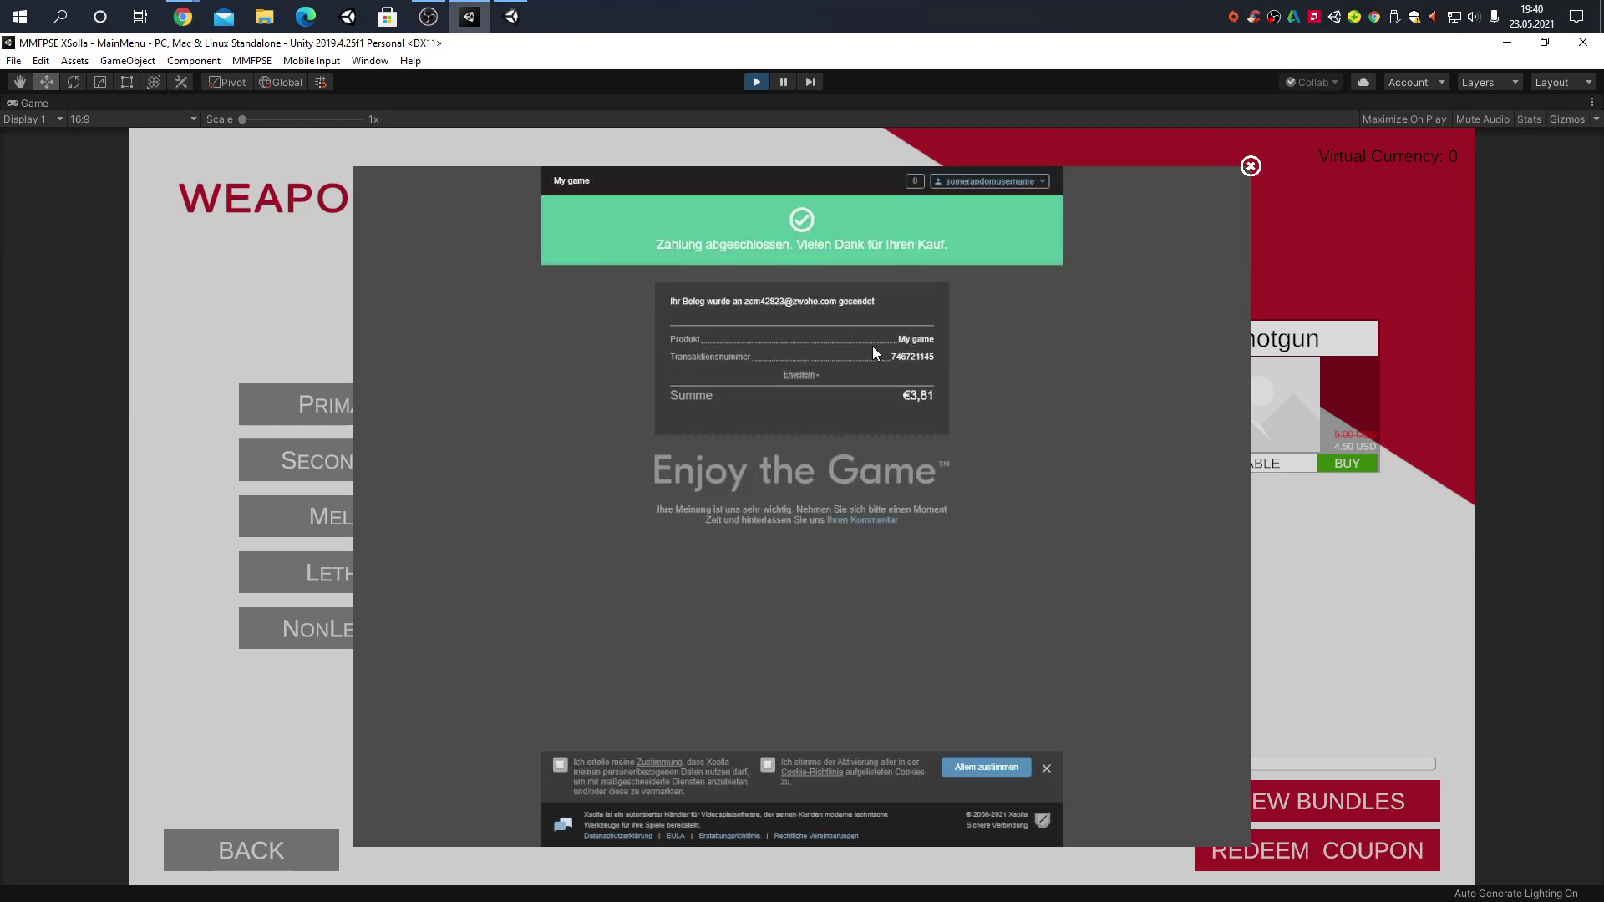
{"action": "left_click", "coordinate": [1248, 172]}
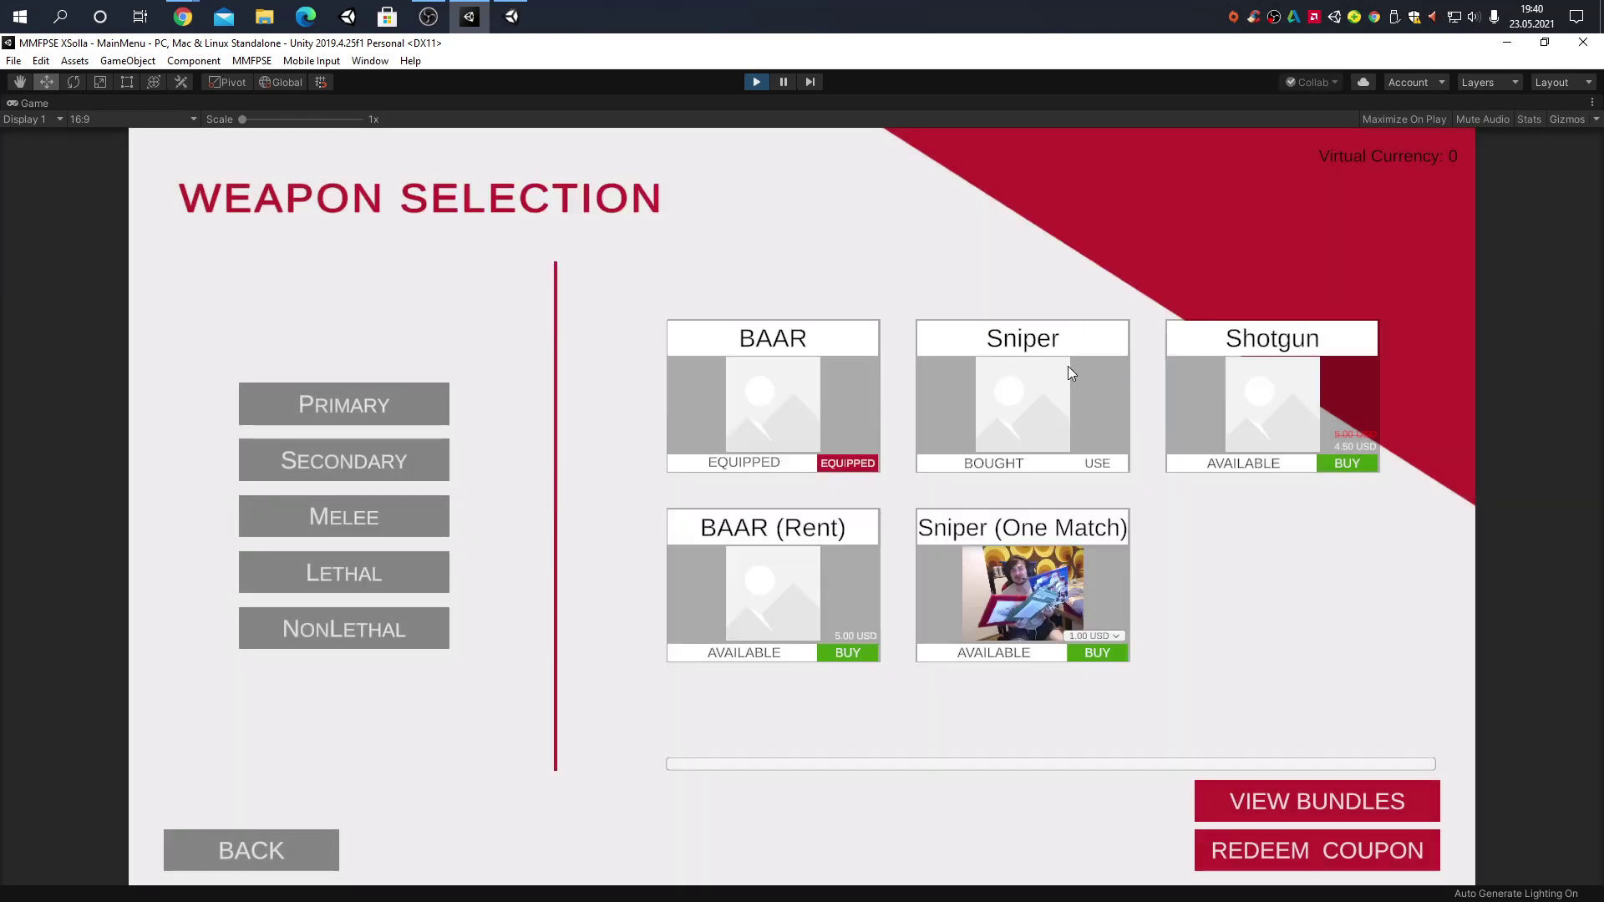
Equip the Sniper as the primary weapon in place of the BAAR
{"action": "left_click", "coordinate": [1100, 463]}
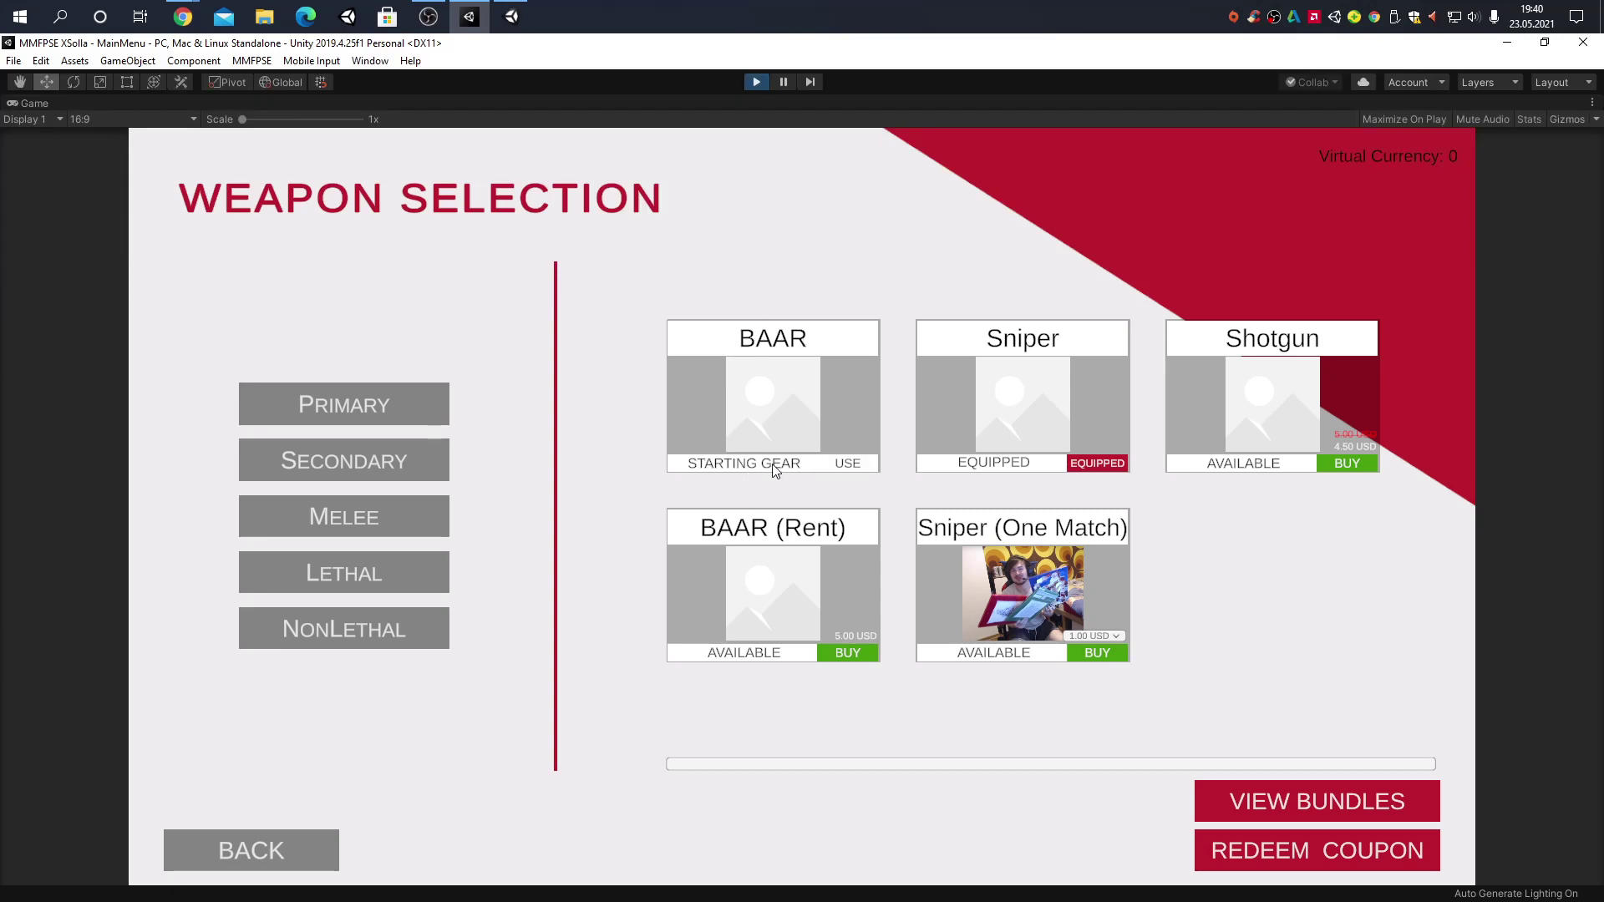
{"action": "left_click", "coordinate": [851, 463]}
{"action": "left_click", "coordinate": [1095, 465]}
{"action": "left_click", "coordinate": [1111, 462]}
{"action": "left_click", "coordinate": [1123, 461]}
{"action": "left_click", "coordinate": [422, 459]}
Buy the Example bundle for 6.00 USD with a sandbox PayPal payment of €5,08
{"action": "left_click", "coordinate": [1332, 804]}
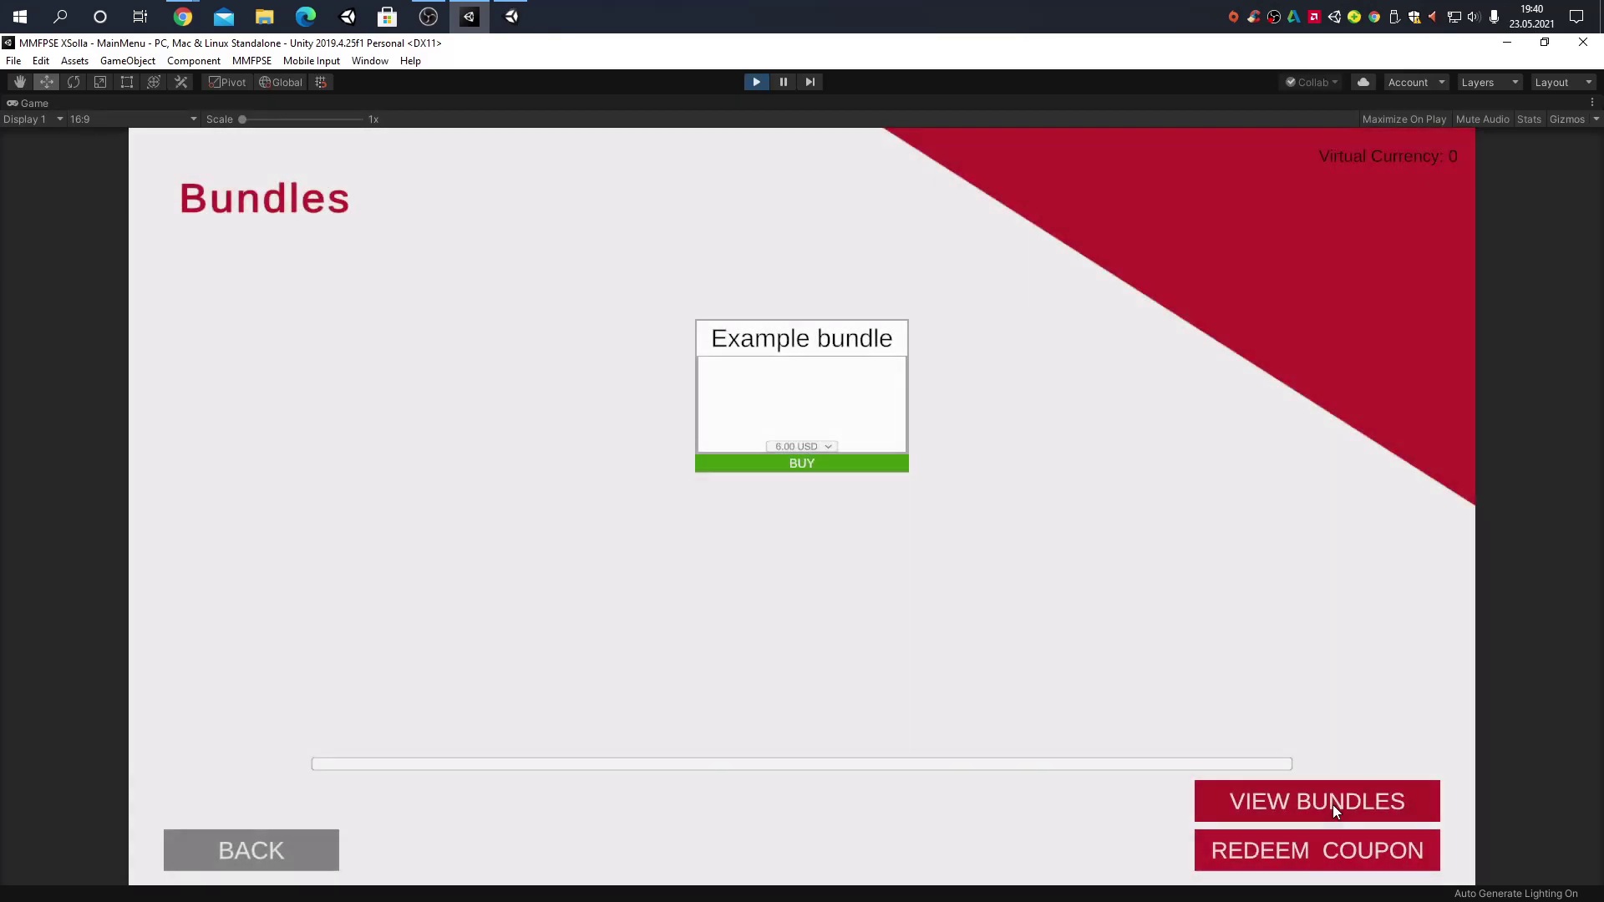
{"action": "left_click", "coordinate": [807, 451]}
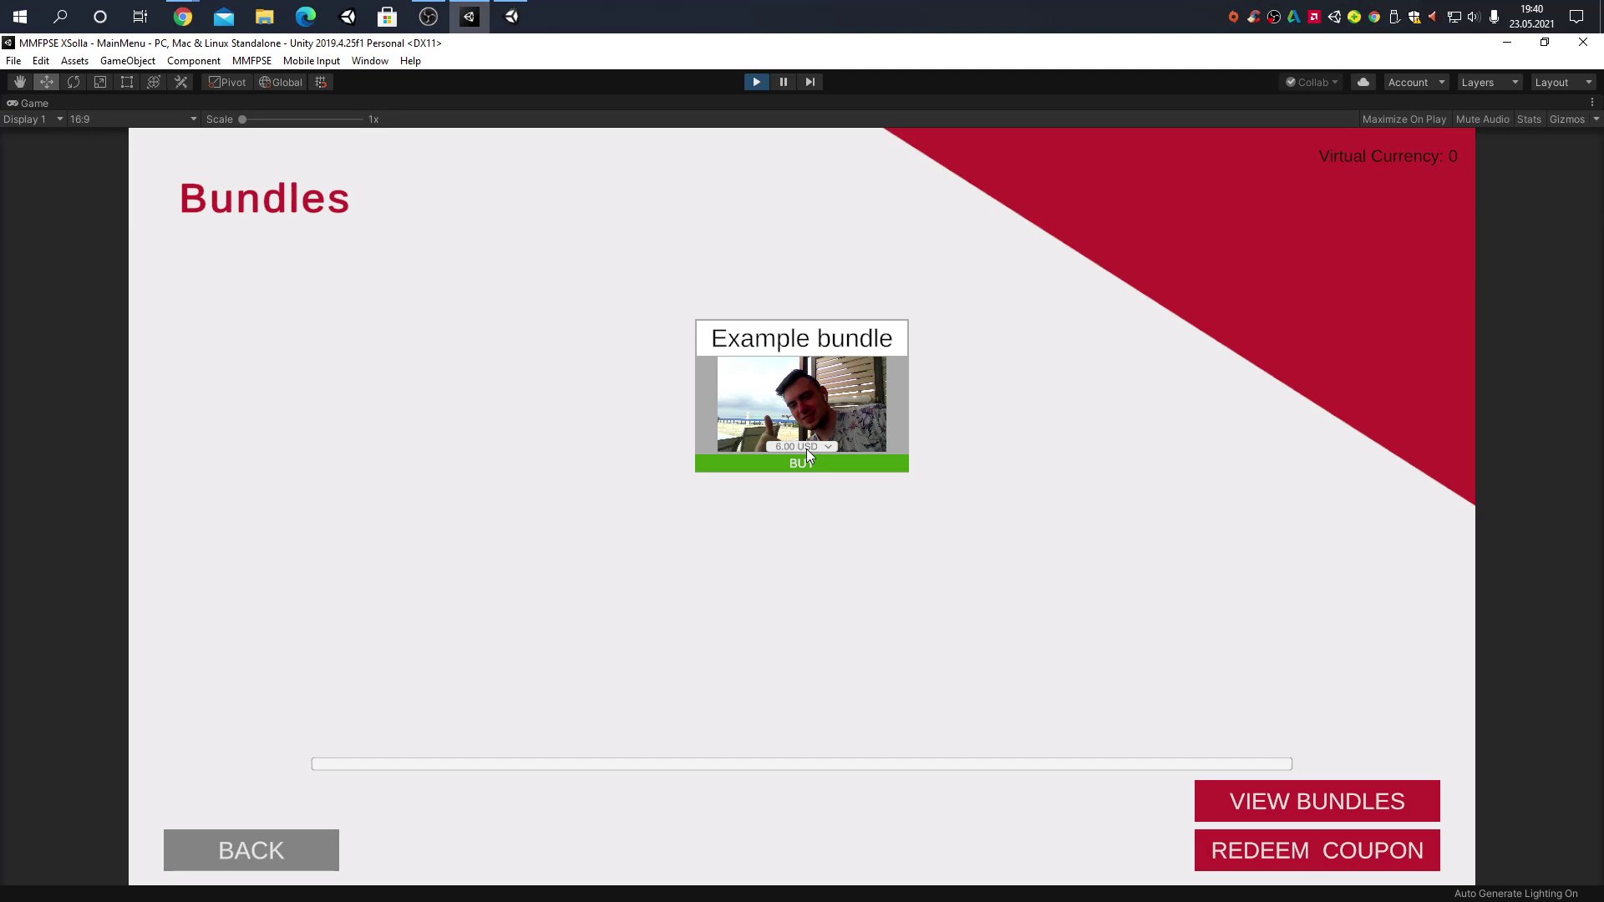
{"action": "left_click", "coordinate": [810, 461]}
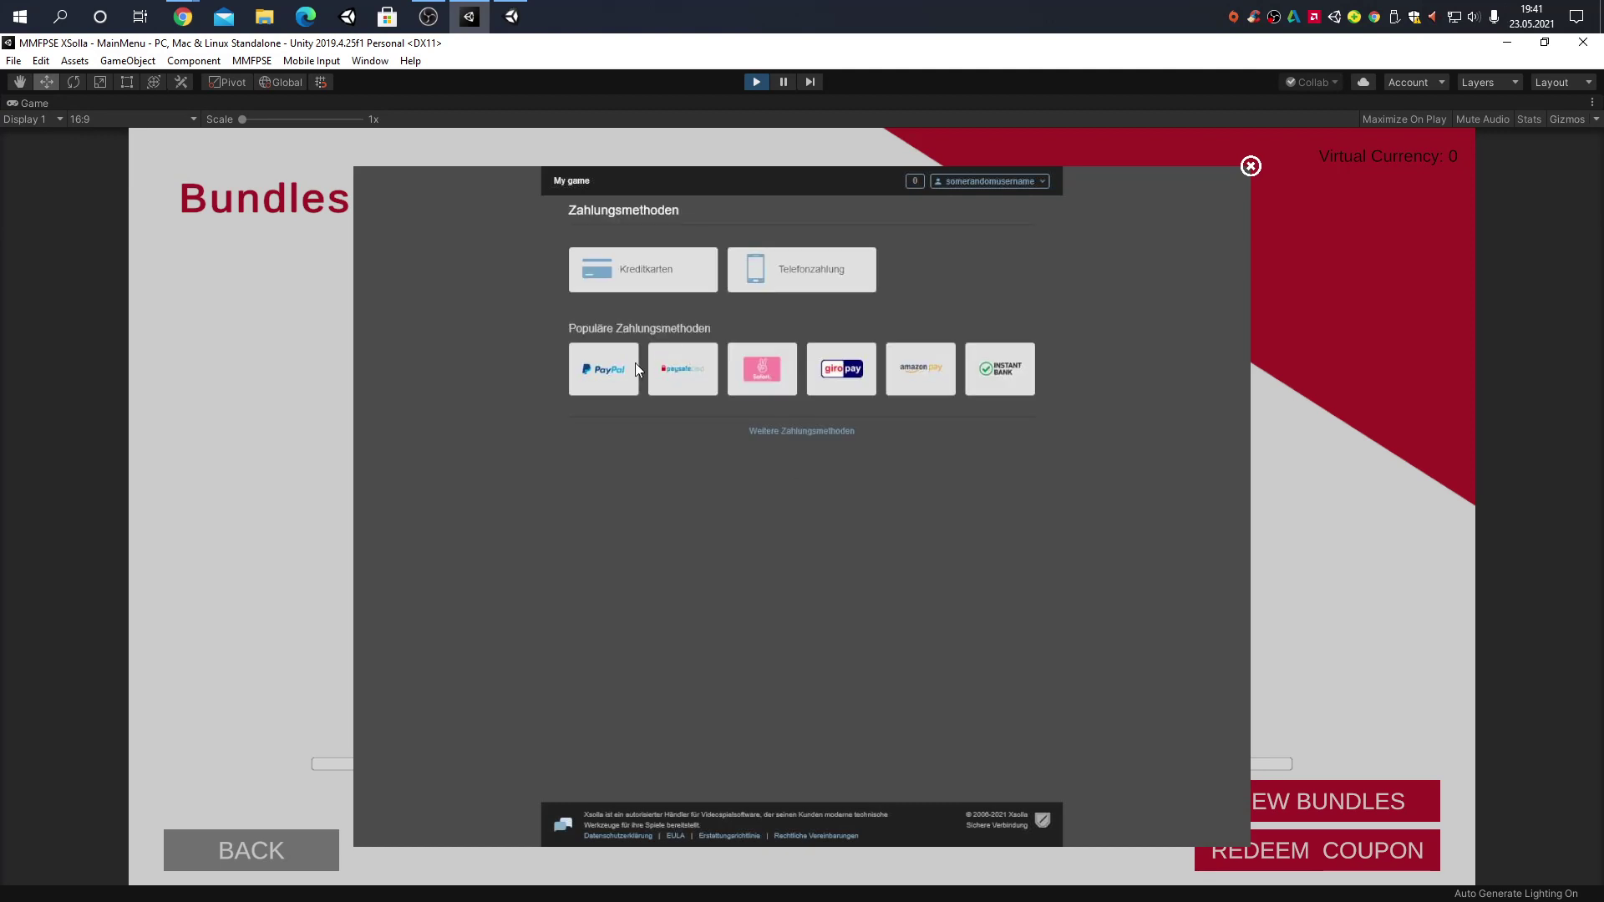
{"action": "left_click", "coordinate": [598, 385]}
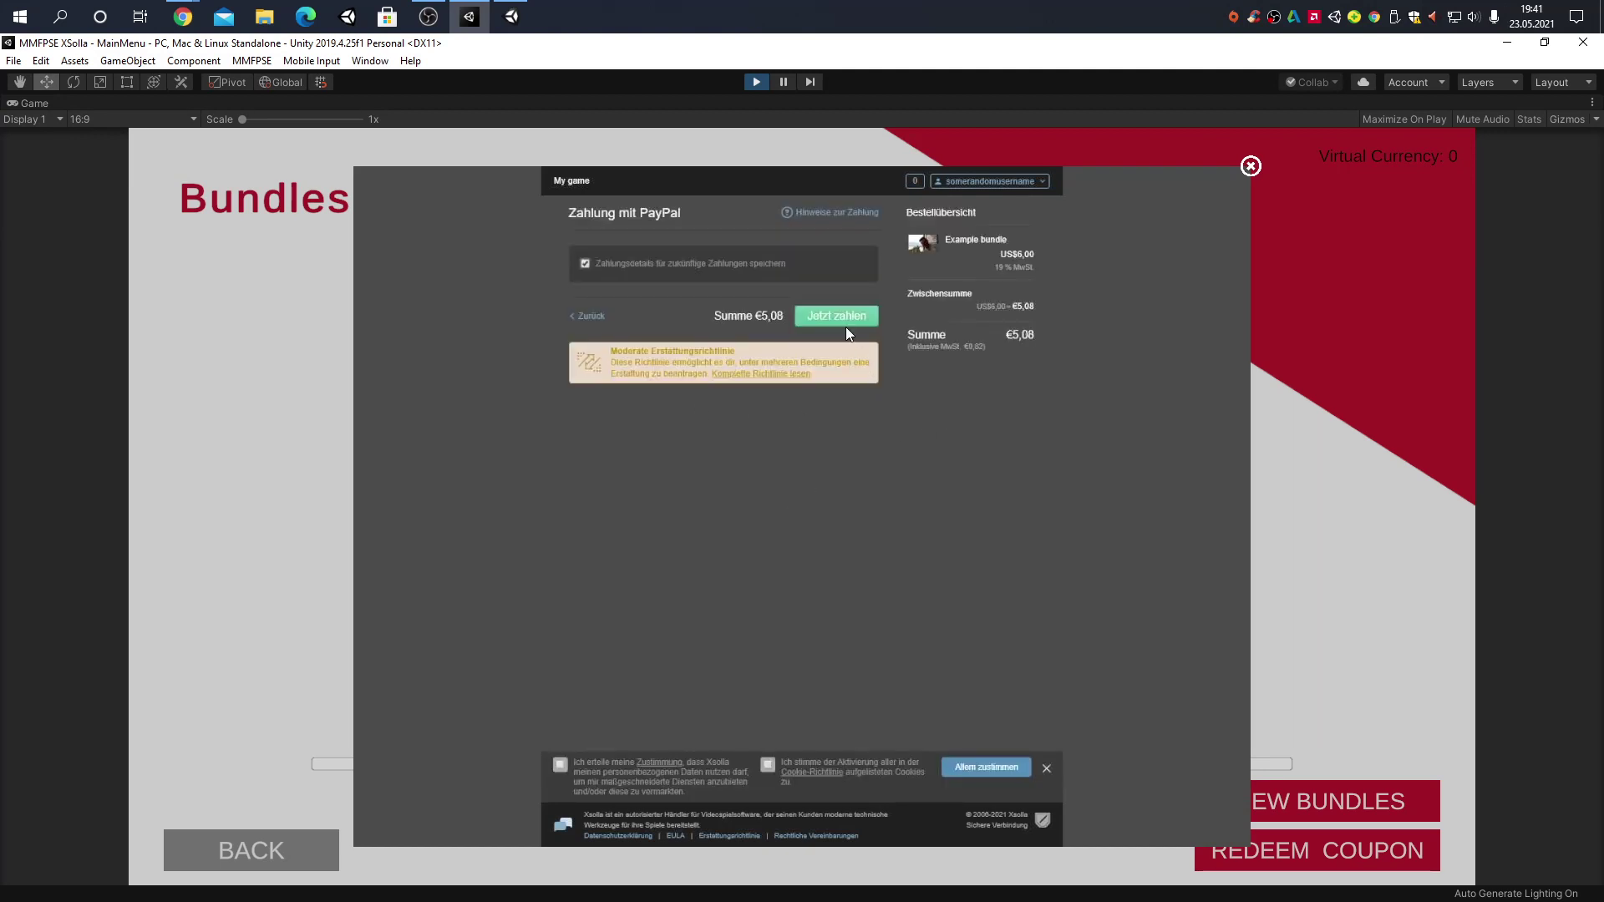
{"action": "left_click", "coordinate": [817, 314]}
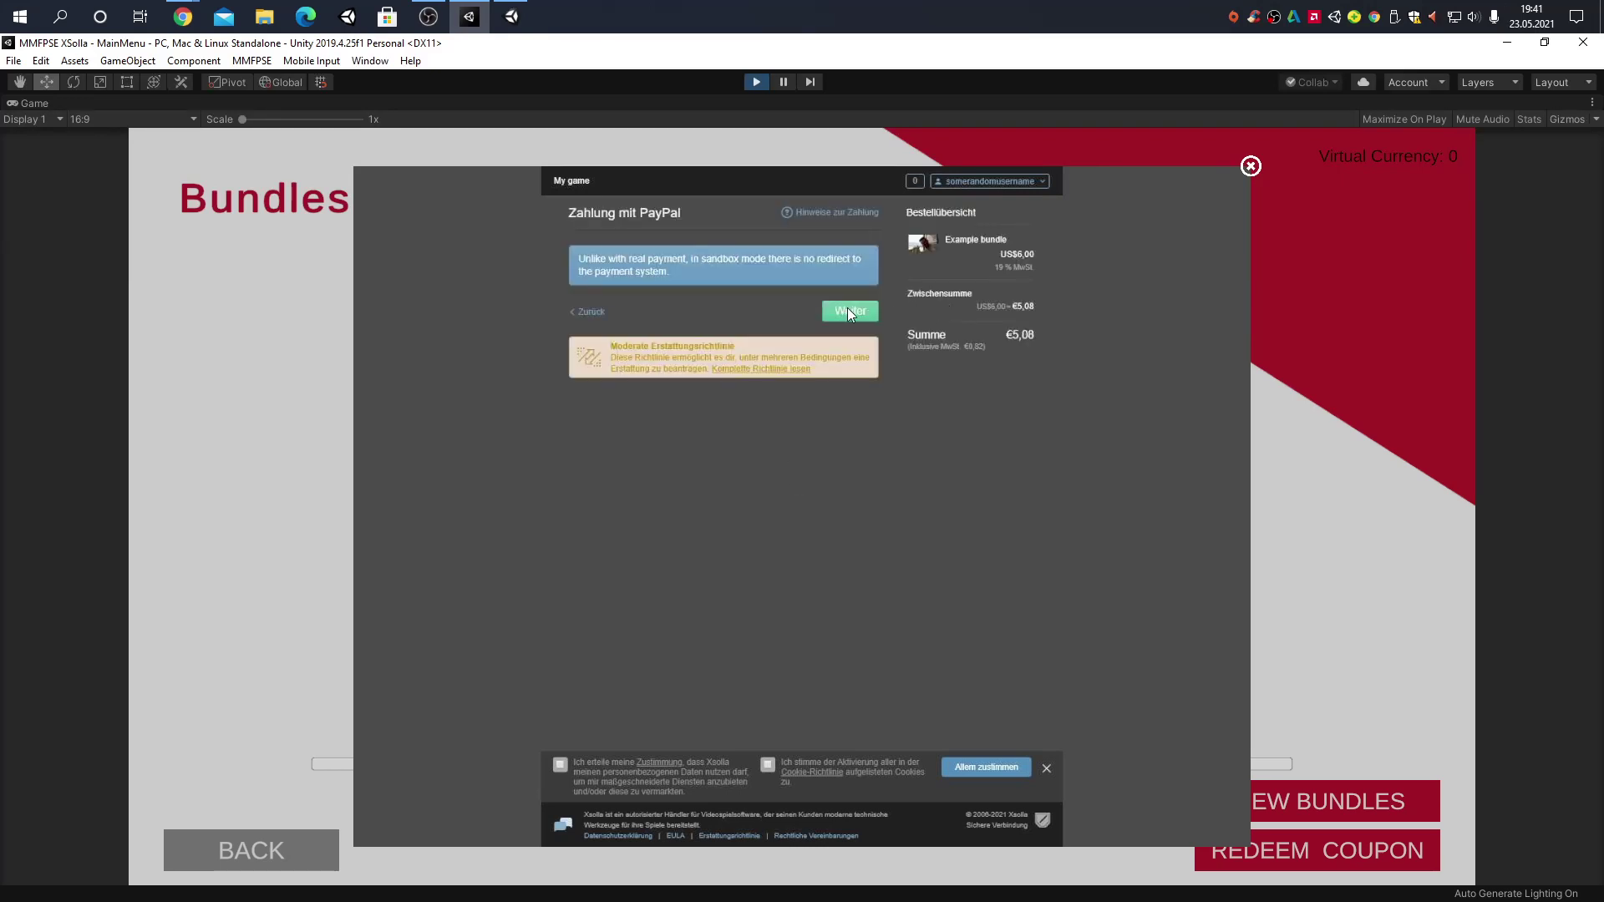
{"action": "left_click", "coordinate": [848, 311]}
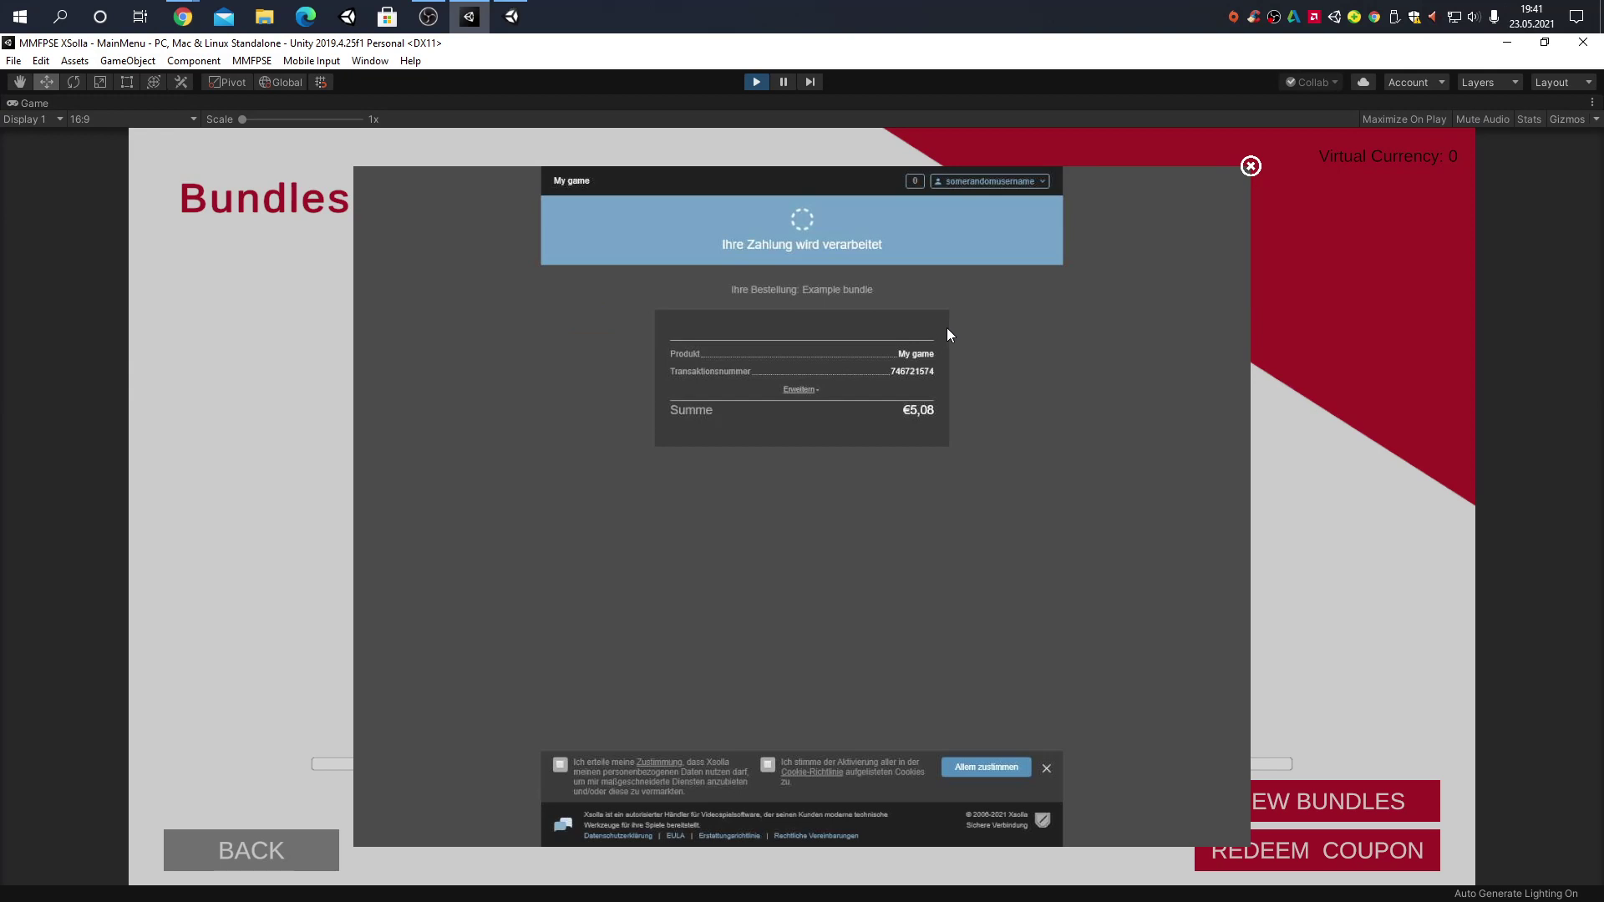
{"action": "left_click", "coordinate": [1250, 167]}
Review the Secondary, Melee, Lethal, NonLethal and Primary weapon categories
{"action": "left_click", "coordinate": [289, 845]}
{"action": "left_click", "coordinate": [378, 463]}
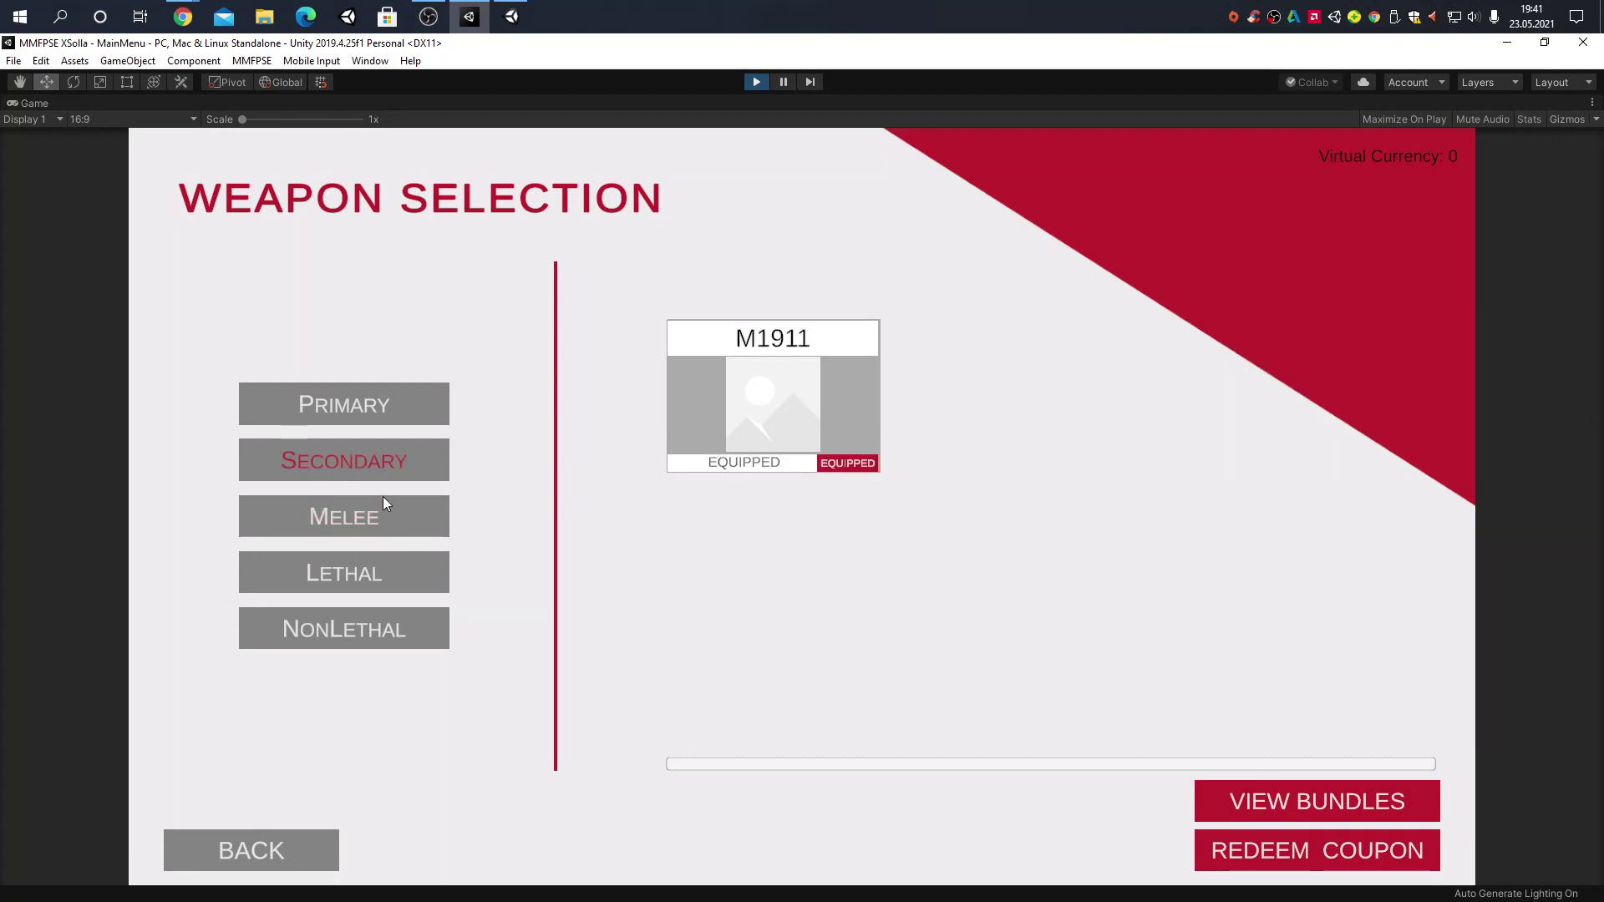
{"action": "left_click", "coordinate": [381, 519]}
{"action": "left_click", "coordinate": [374, 574]}
{"action": "left_click", "coordinate": [351, 628]}
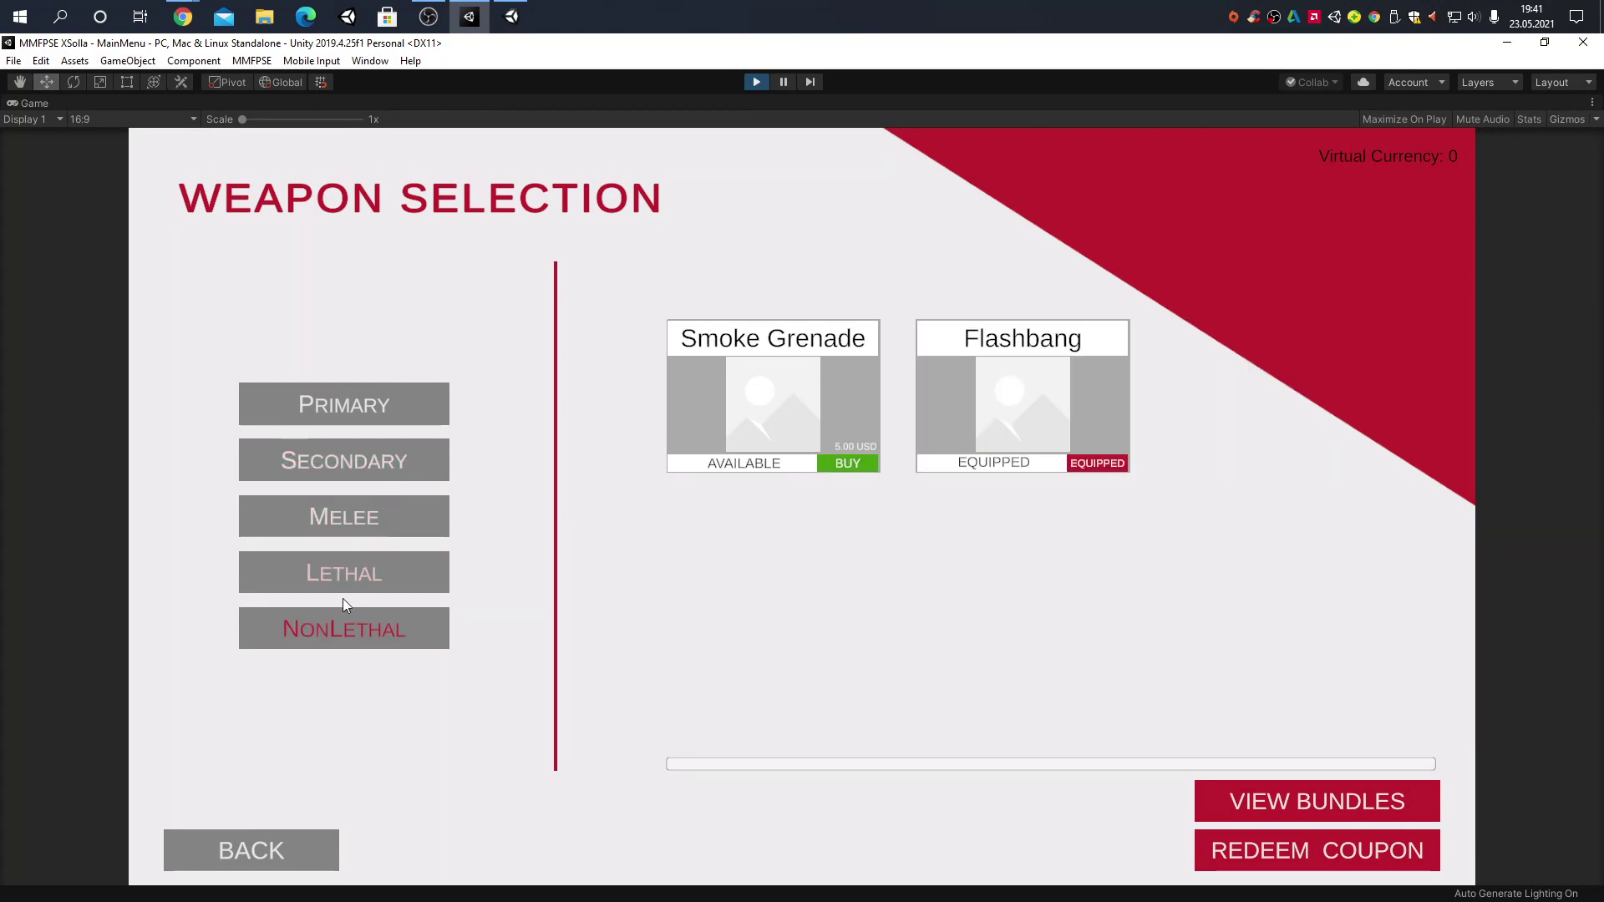
{"action": "left_click", "coordinate": [384, 421]}
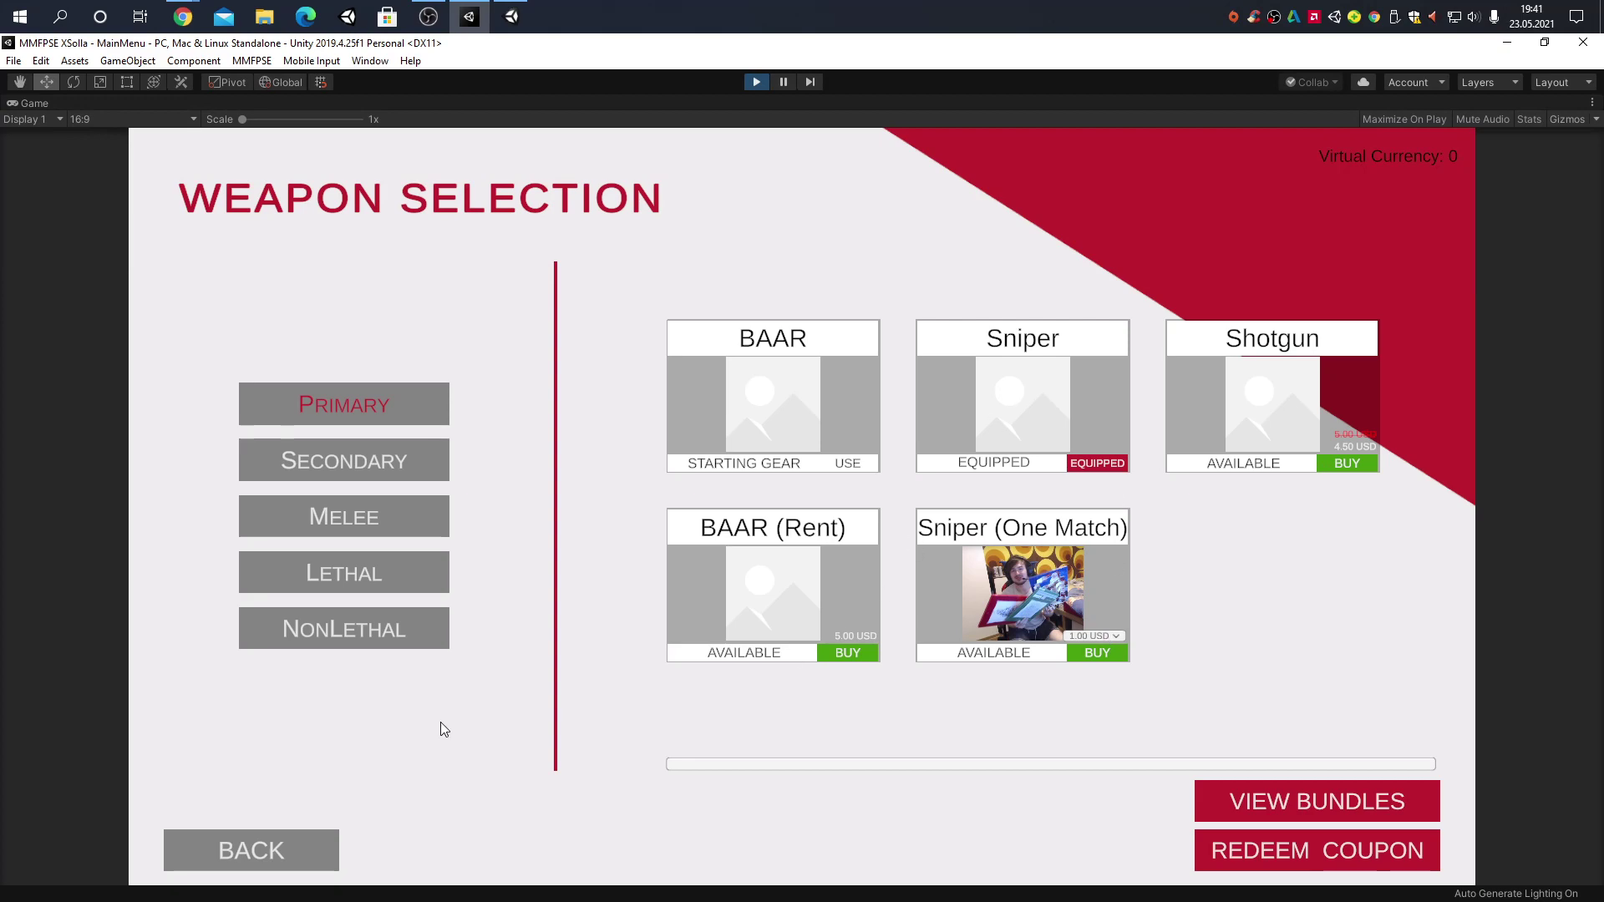
Back out of category and loadout selection to the game's main menu
{"action": "left_click", "coordinate": [264, 854]}
{"action": "left_click", "coordinate": [288, 850]}
{"action": "left_click", "coordinate": [282, 859]}
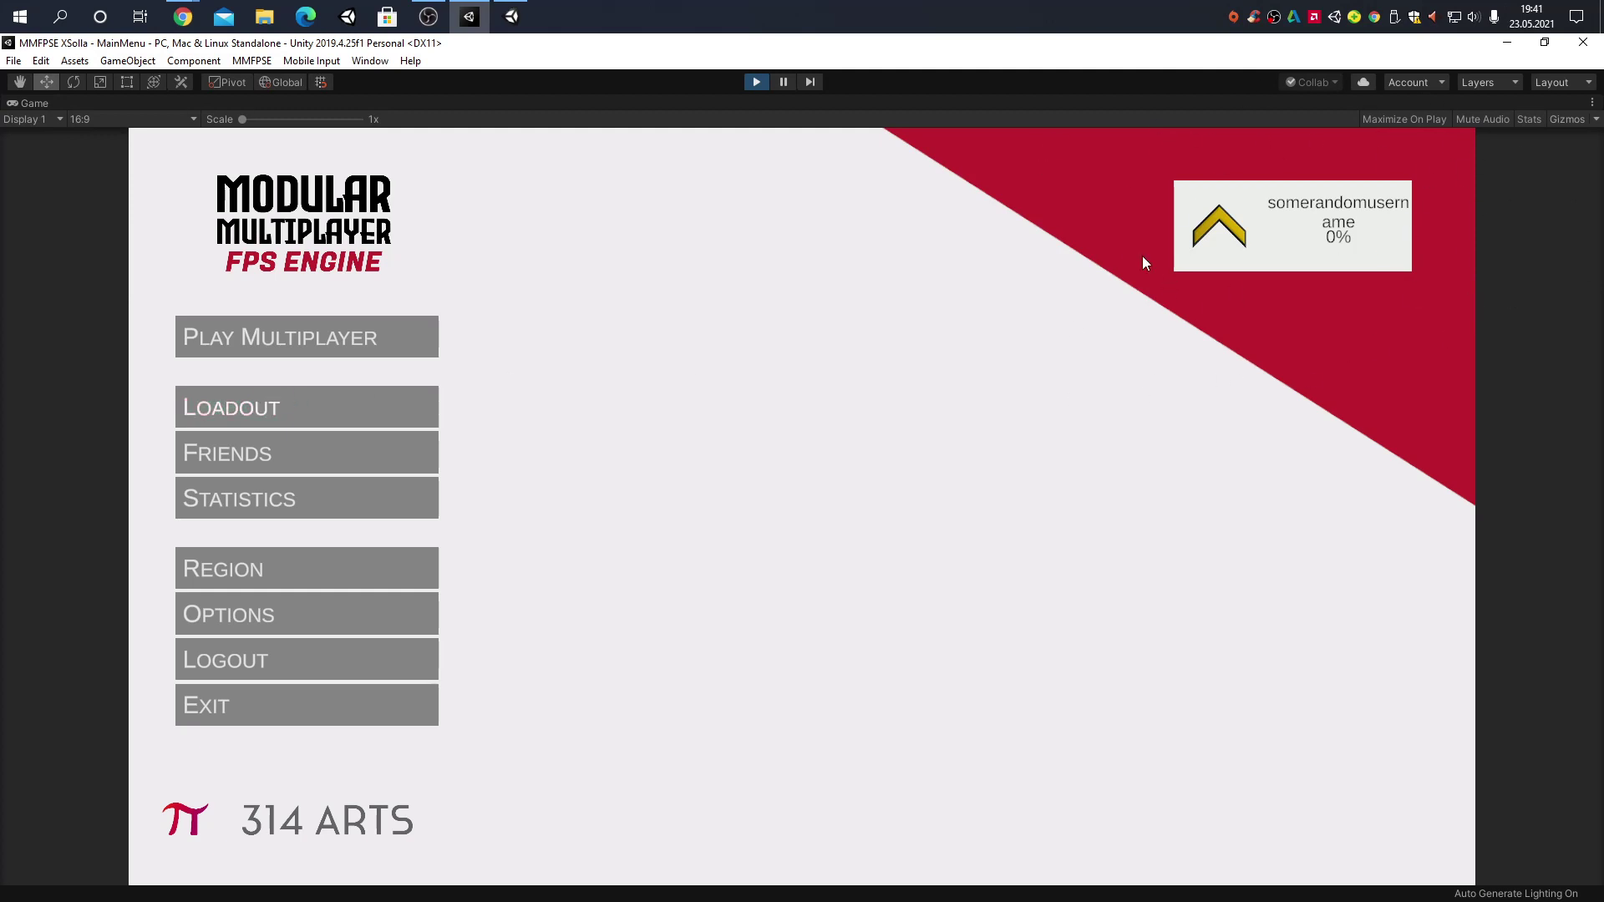
Check player statistics, then open Host Game settings for Room (987) on Test Map 1
{"action": "left_click", "coordinate": [250, 499]}
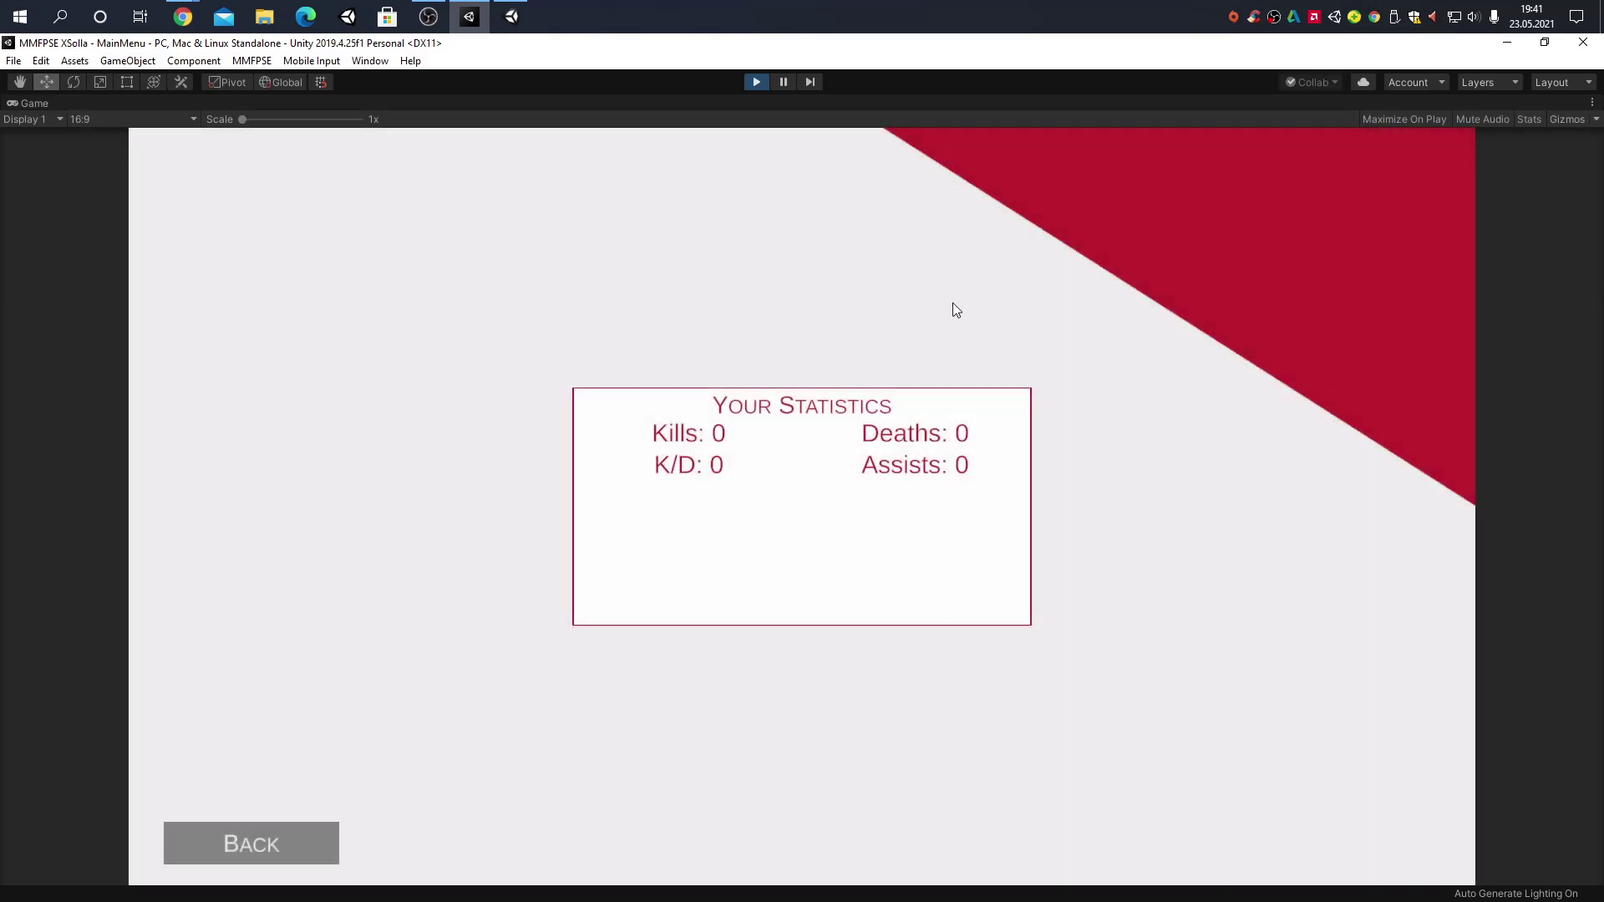
{"action": "left_click", "coordinate": [249, 855]}
{"action": "left_click", "coordinate": [311, 346]}
{"action": "left_click", "coordinate": [298, 539]}
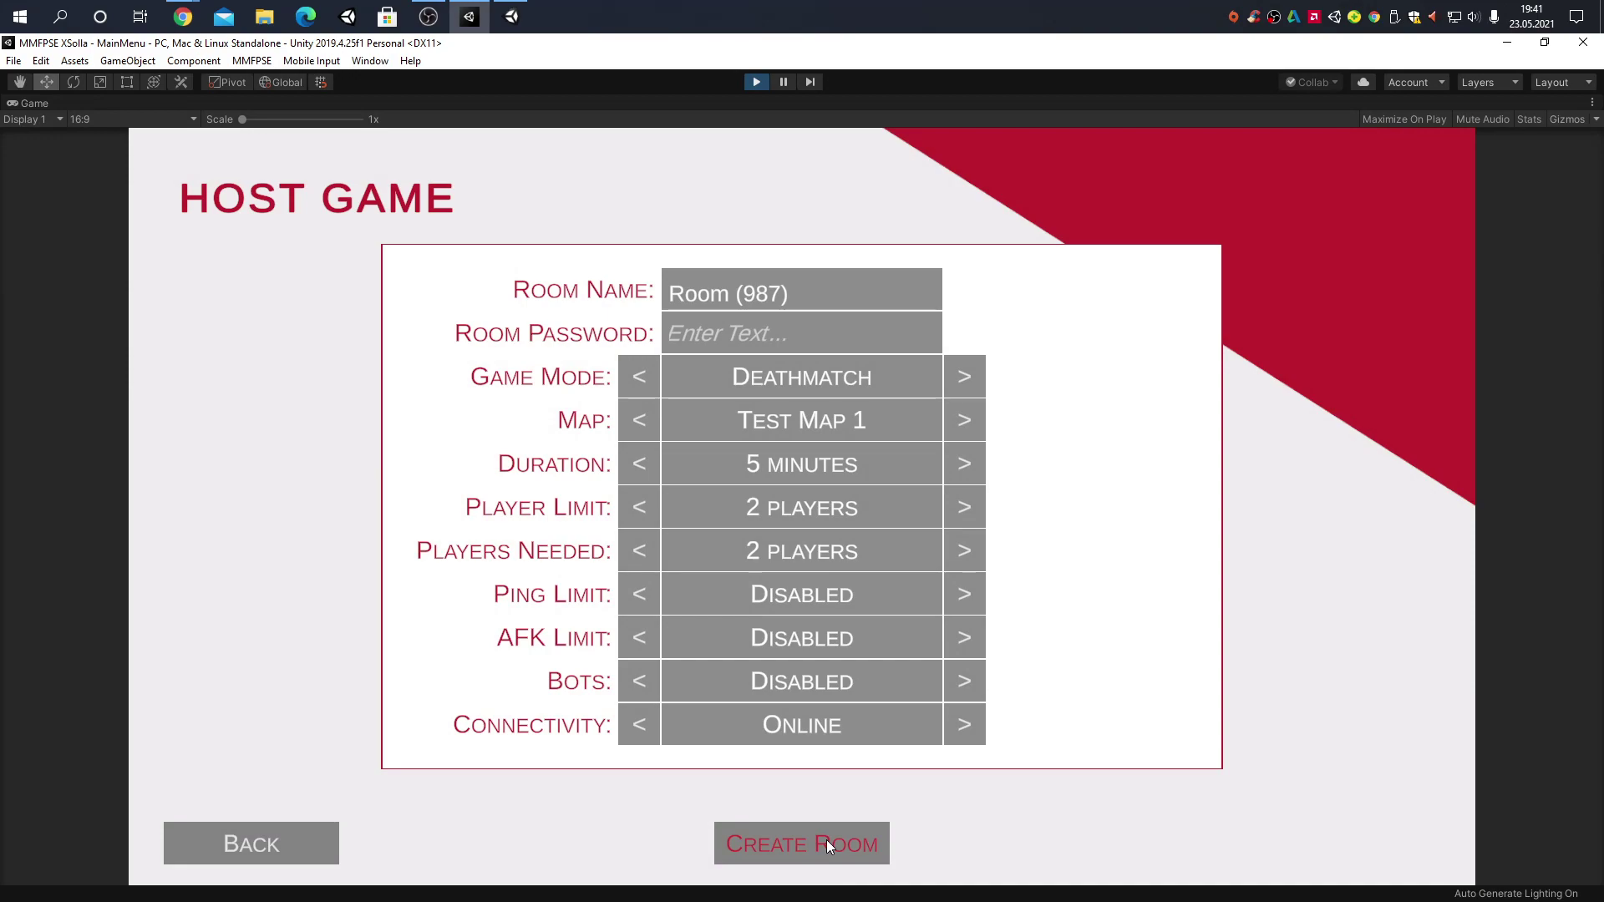
Start the Deathmatch room, join the Red team, spawn, switch to the pistol and pause
{"action": "left_click", "coordinate": [827, 844]}
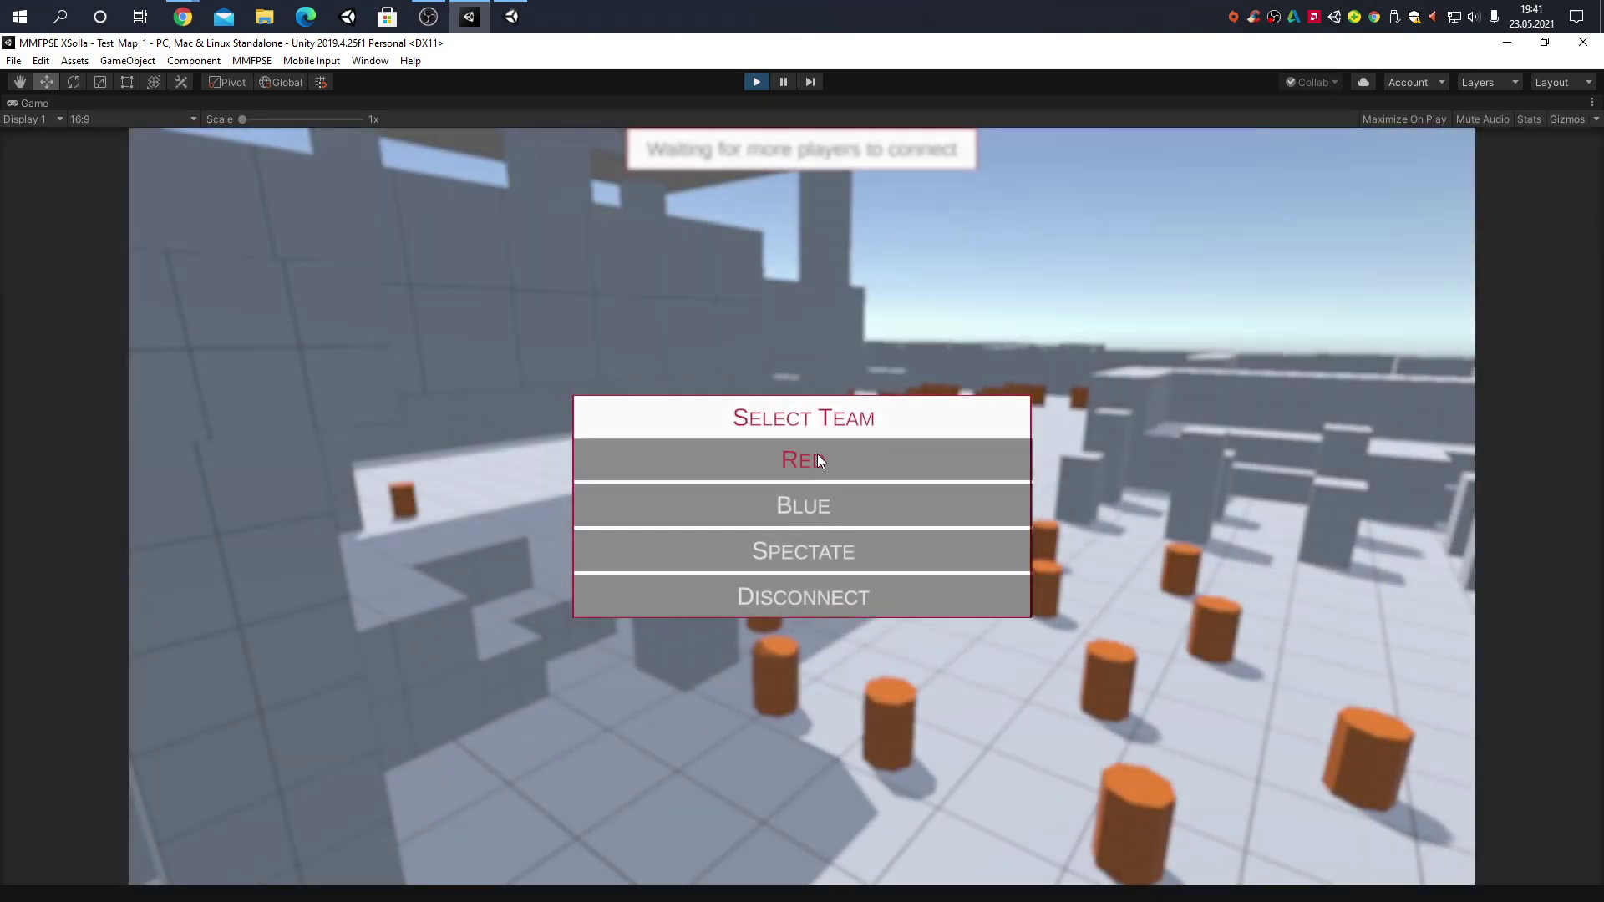
{"action": "left_click", "coordinate": [817, 457]}
{"action": "left_click", "coordinate": [790, 413]}
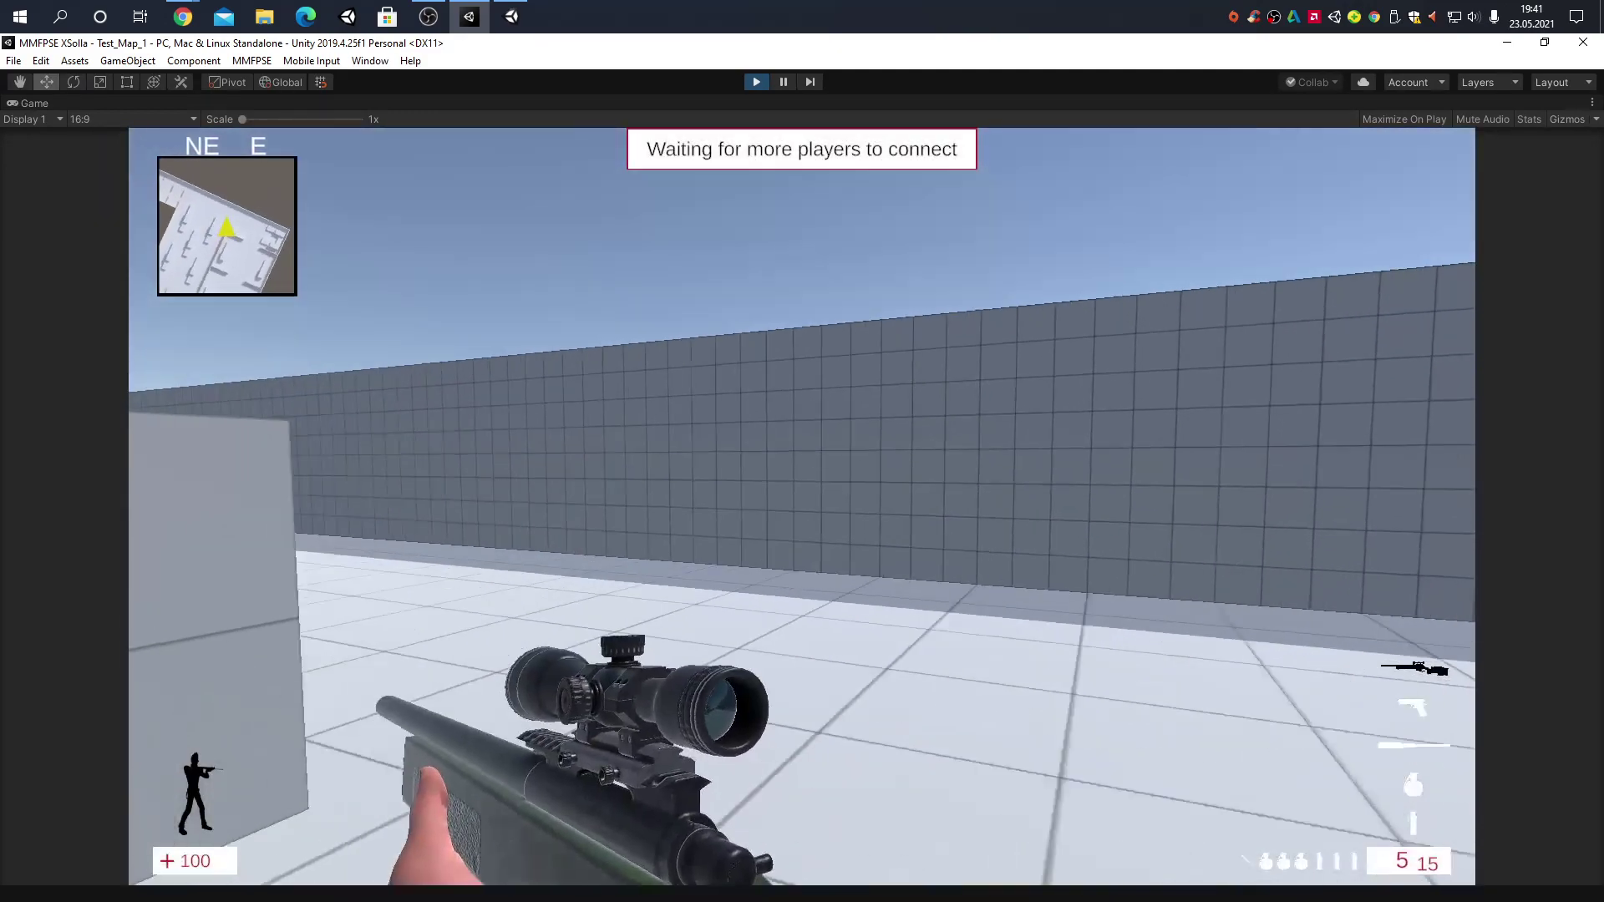
{"action": "key", "text": "2"}
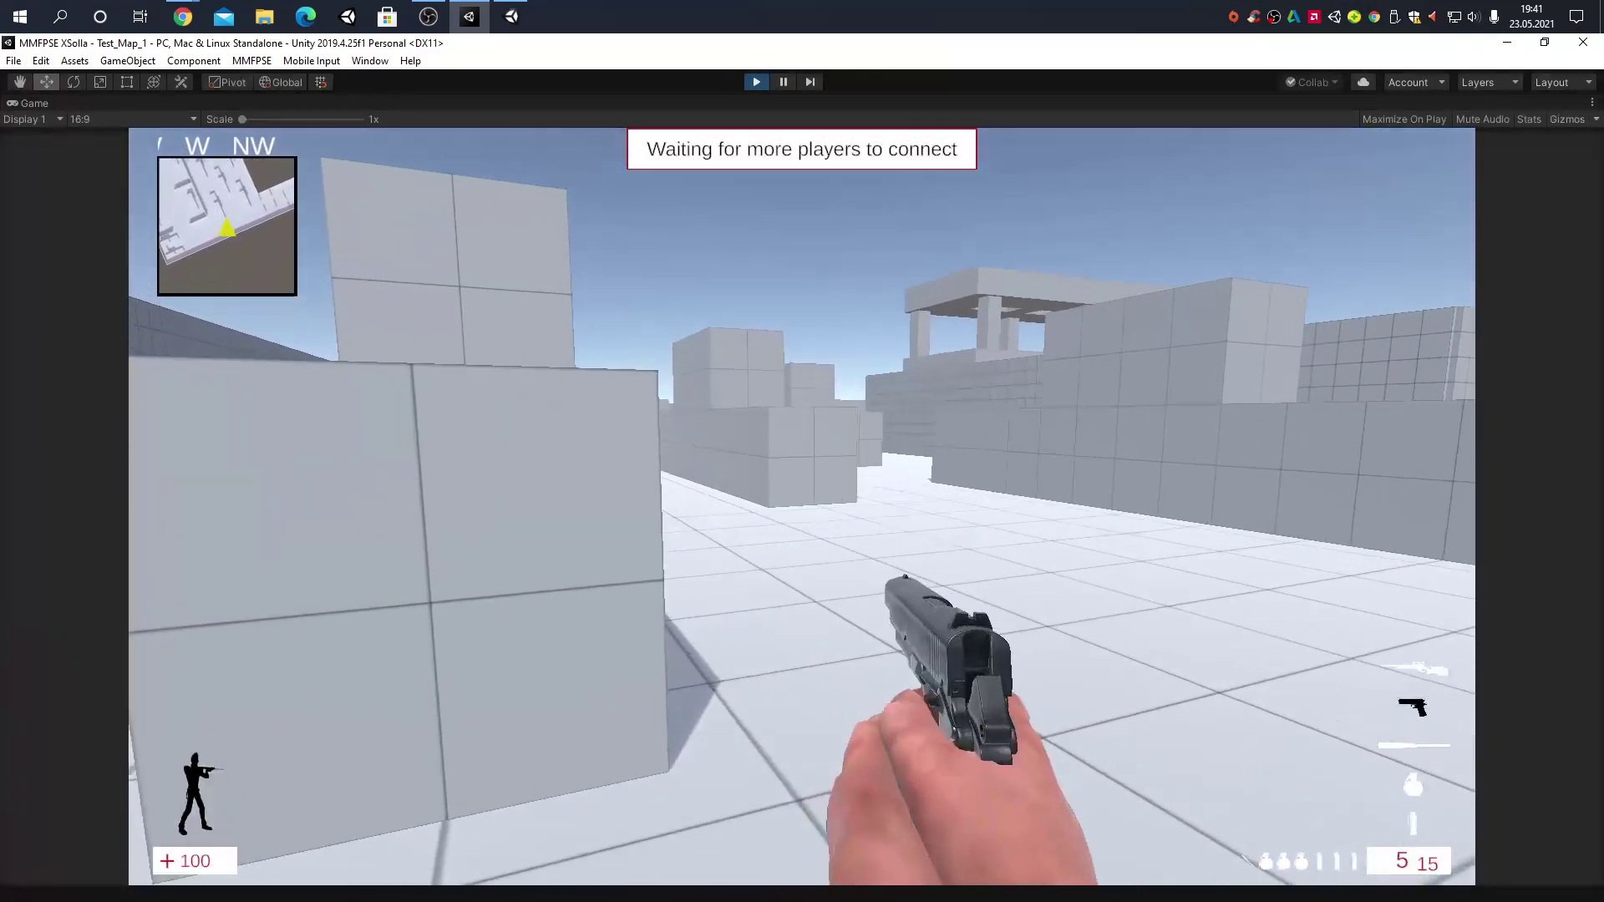
{"action": "key", "text": "Escape"}
Compare Loadout #2 and Loadout #1, then open Loadout #1's weapon choices
{"action": "left_click", "coordinate": [795, 505]}
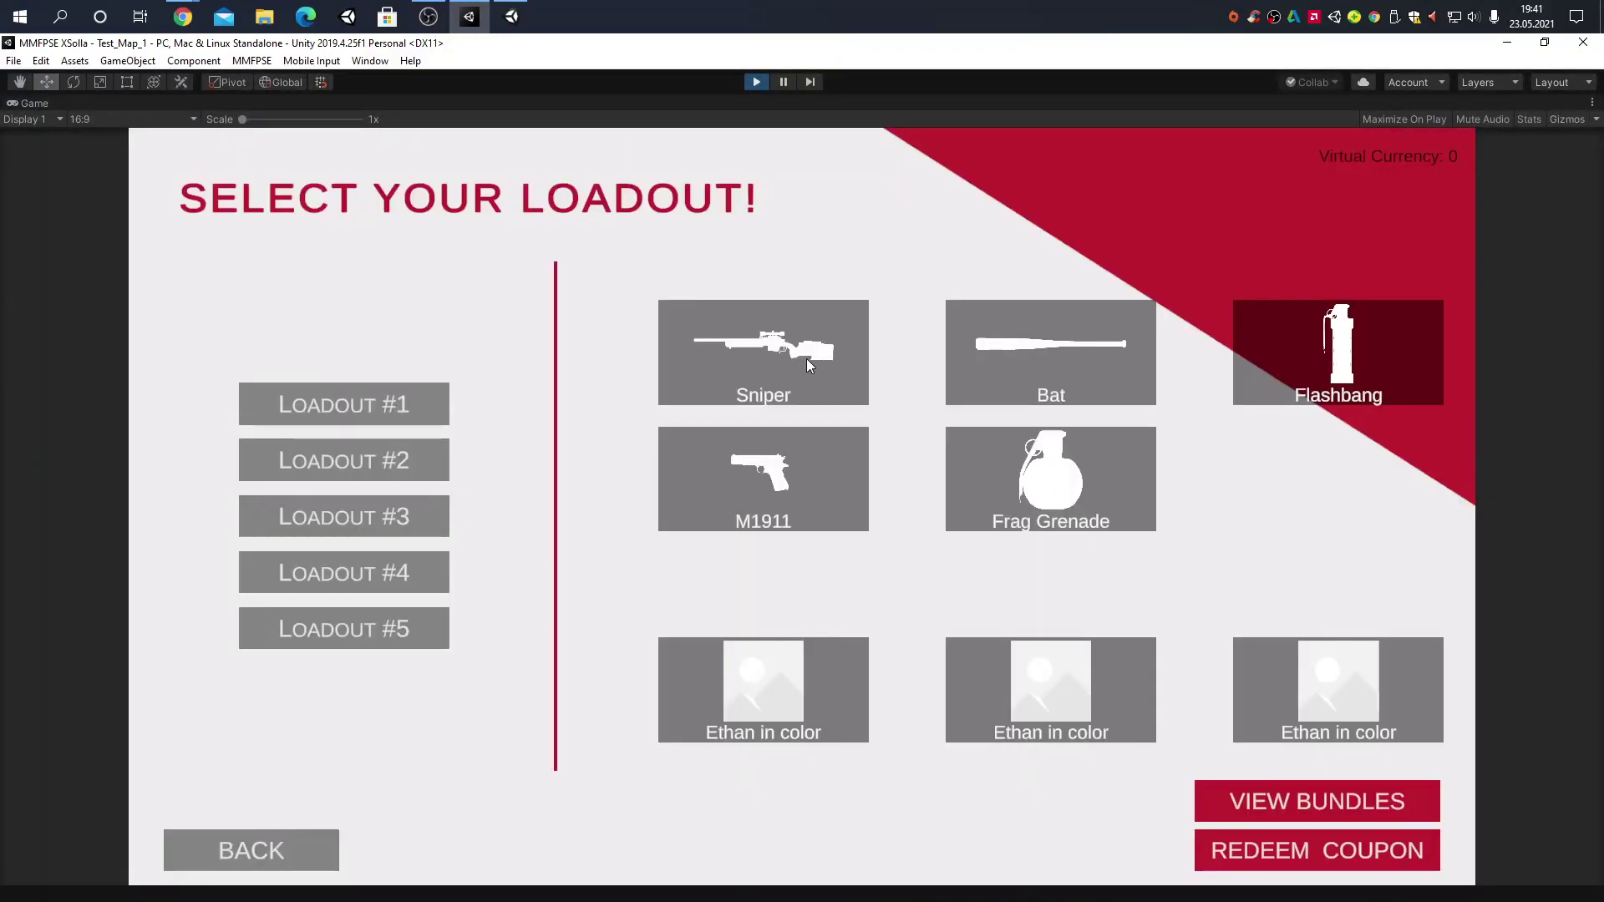
{"action": "left_click", "coordinate": [372, 455]}
{"action": "left_click", "coordinate": [369, 406]}
{"action": "left_click", "coordinate": [369, 406]}
{"action": "left_click", "coordinate": [393, 495]}
Buy the Shotgun with a sandbox PayPal payment of €3,81
{"action": "left_click", "coordinate": [1355, 461]}
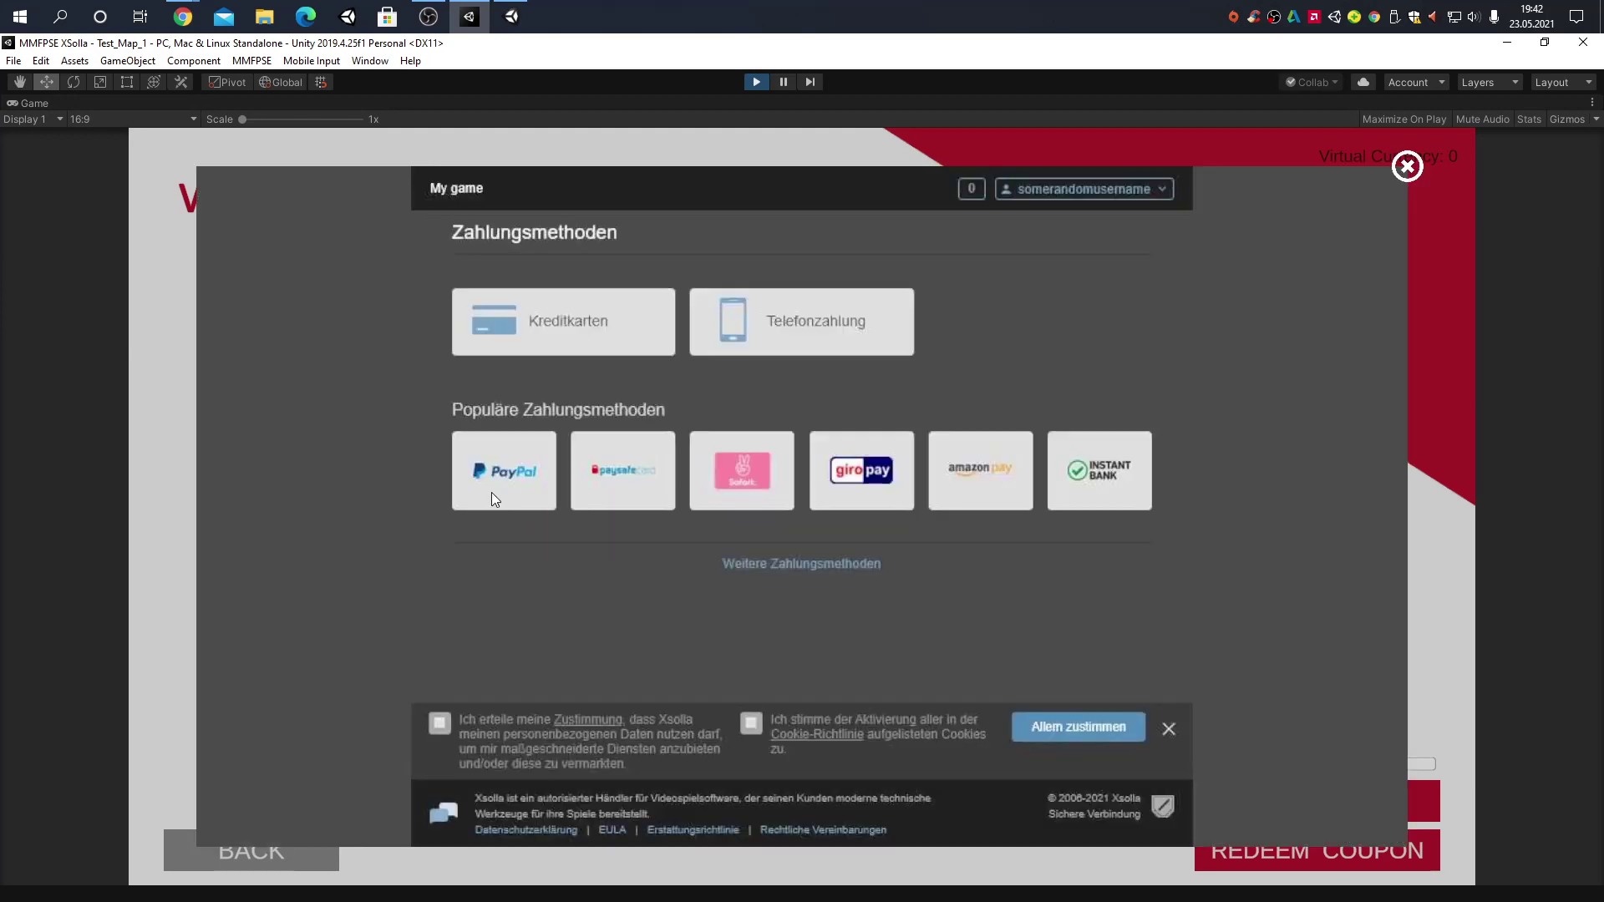
{"action": "left_click", "coordinate": [491, 494]}
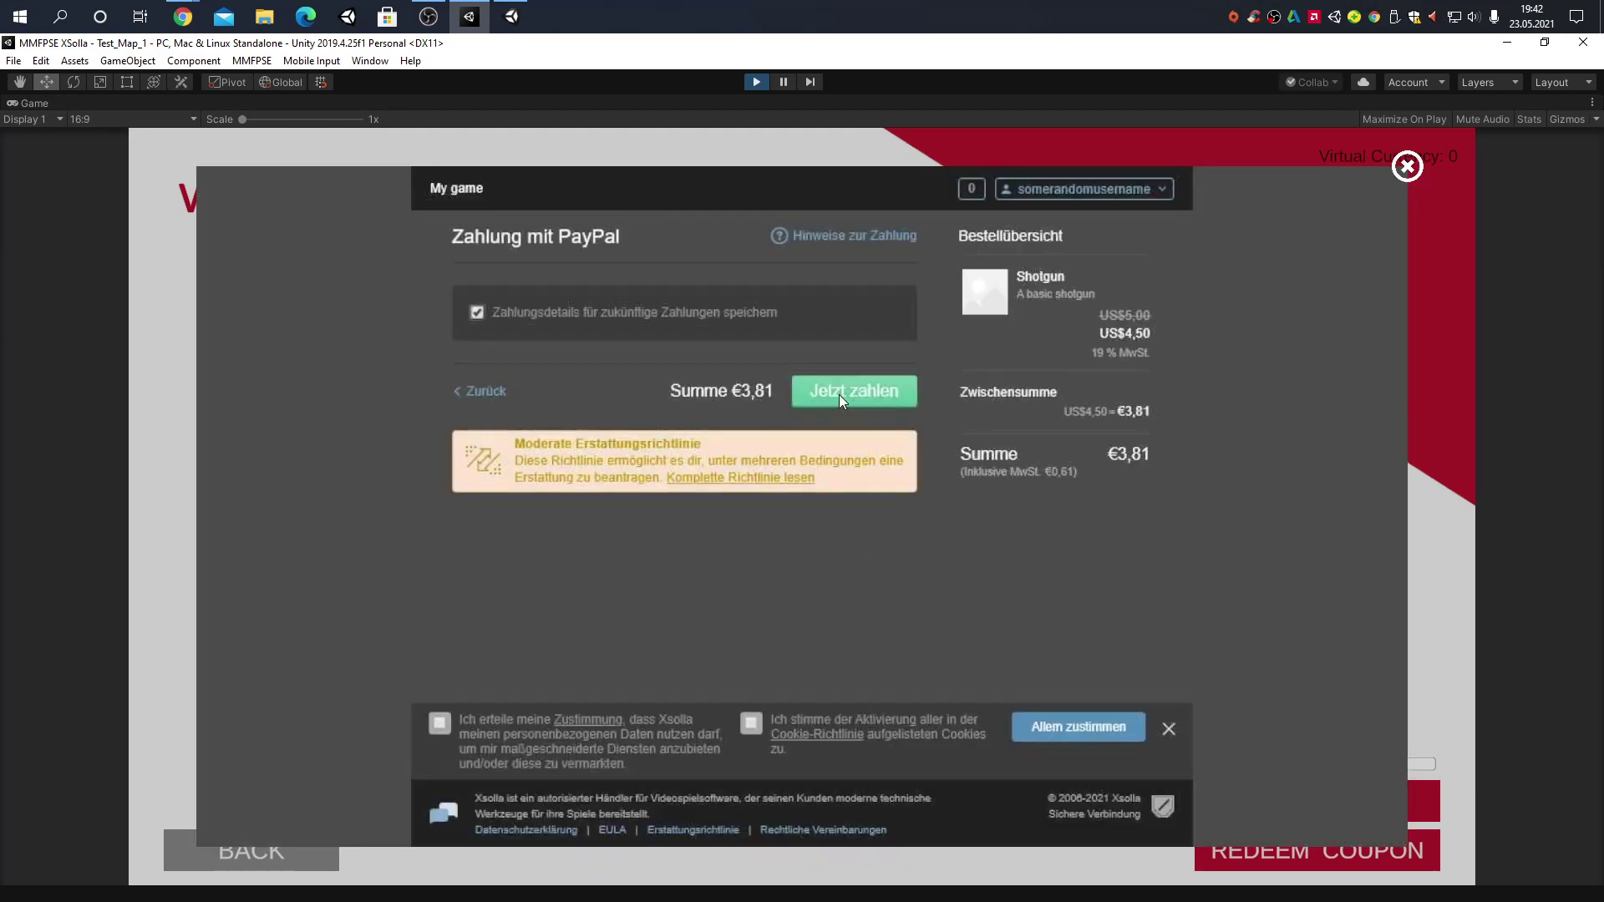
{"action": "left_click", "coordinate": [839, 395]}
{"action": "left_click", "coordinate": [862, 381]}
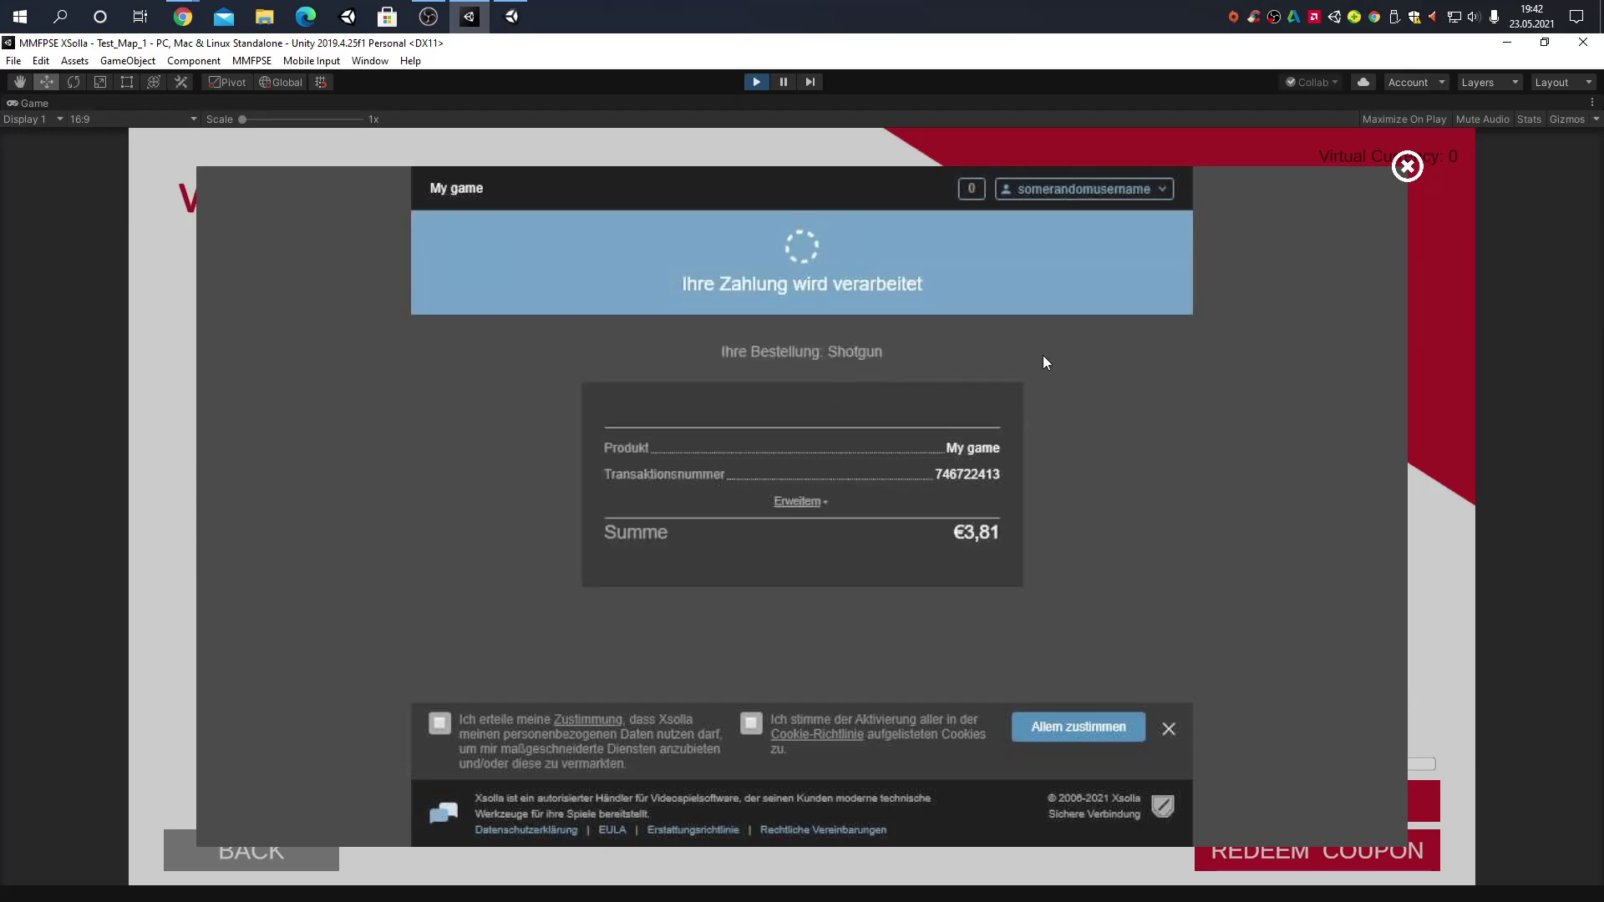
Equip the purchased Shotgun and back out to the pause menu
{"action": "left_click", "coordinate": [1406, 166]}
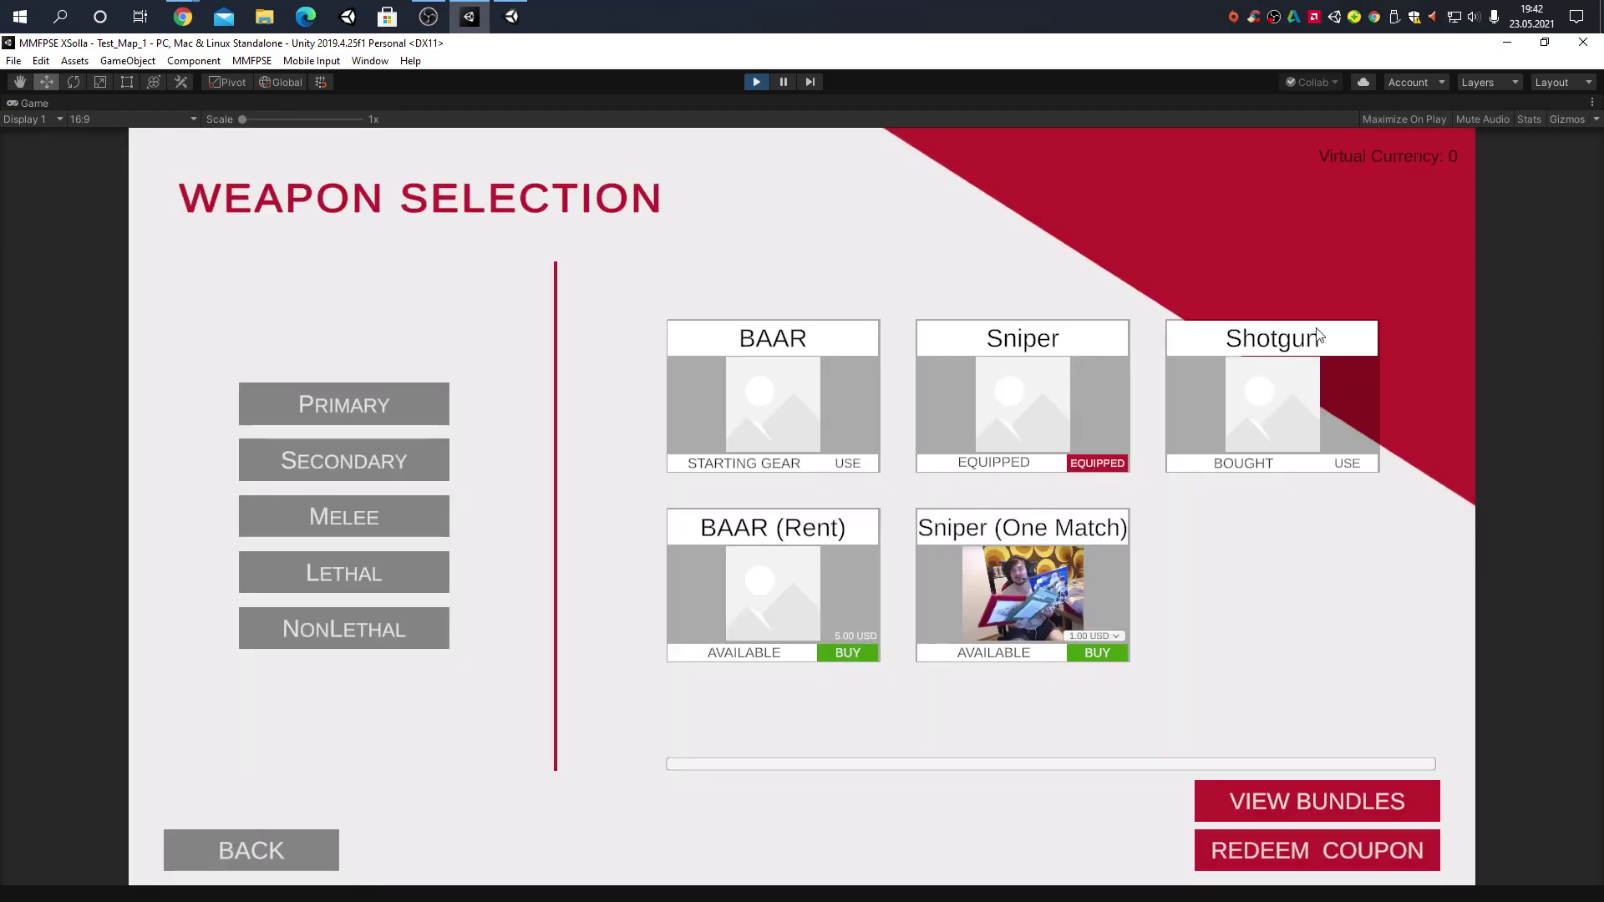
{"action": "left_click", "coordinate": [1355, 458]}
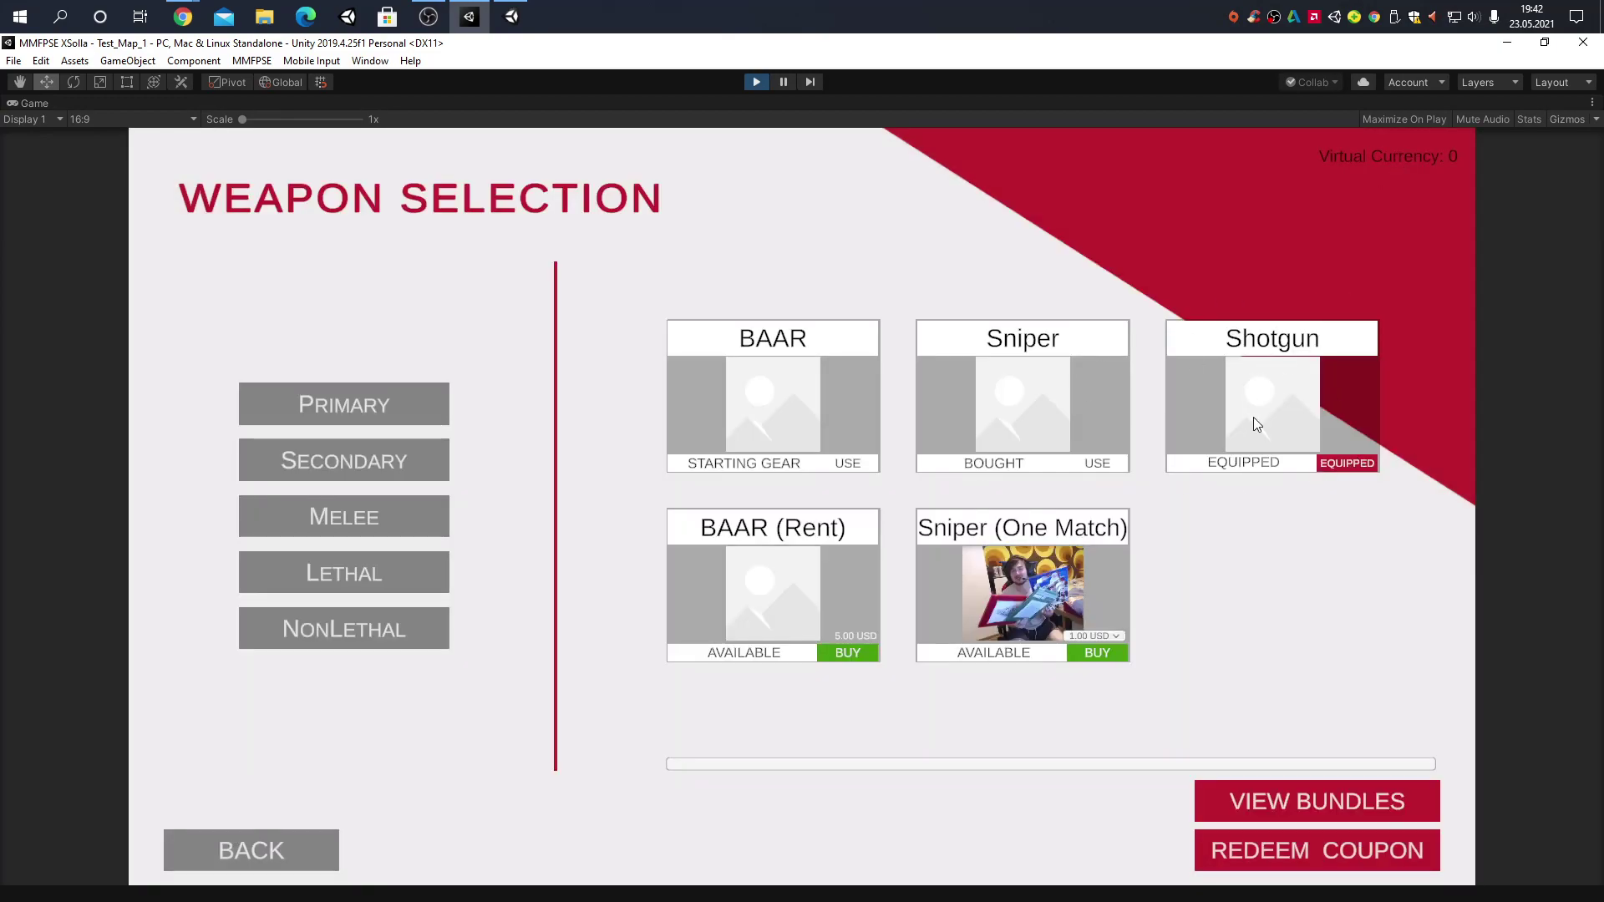
{"action": "left_click", "coordinate": [315, 852]}
{"action": "left_click", "coordinate": [314, 854]}
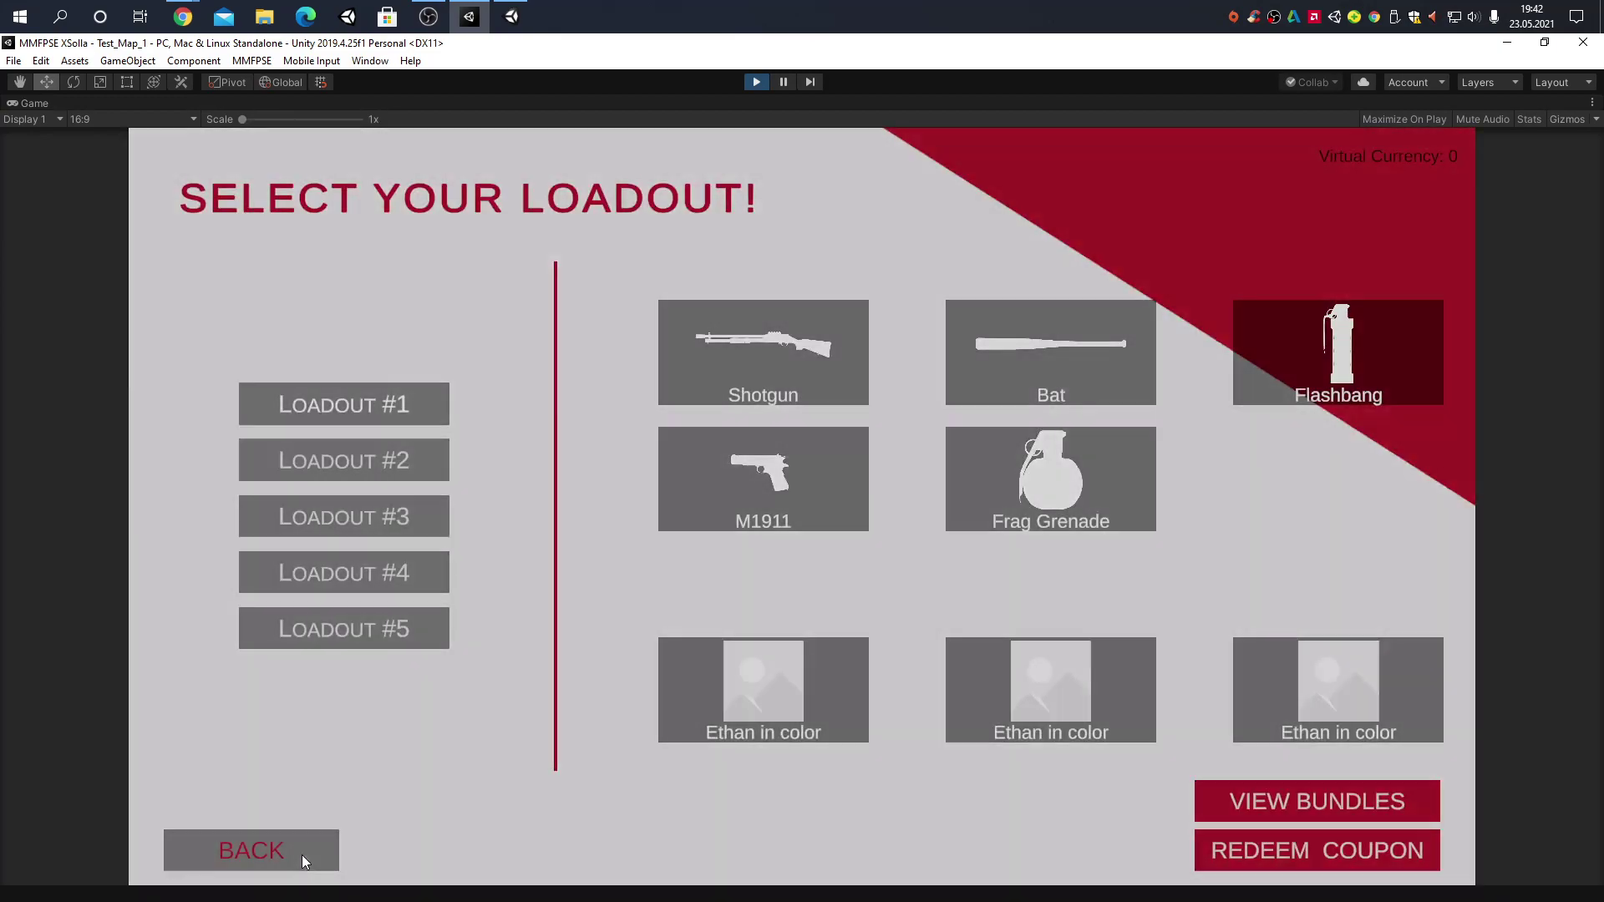
{"action": "left_click", "coordinate": [303, 855]}
Respawn with the Shotgun and reopen the loadout selection screen
{"action": "left_click", "coordinate": [752, 461]}
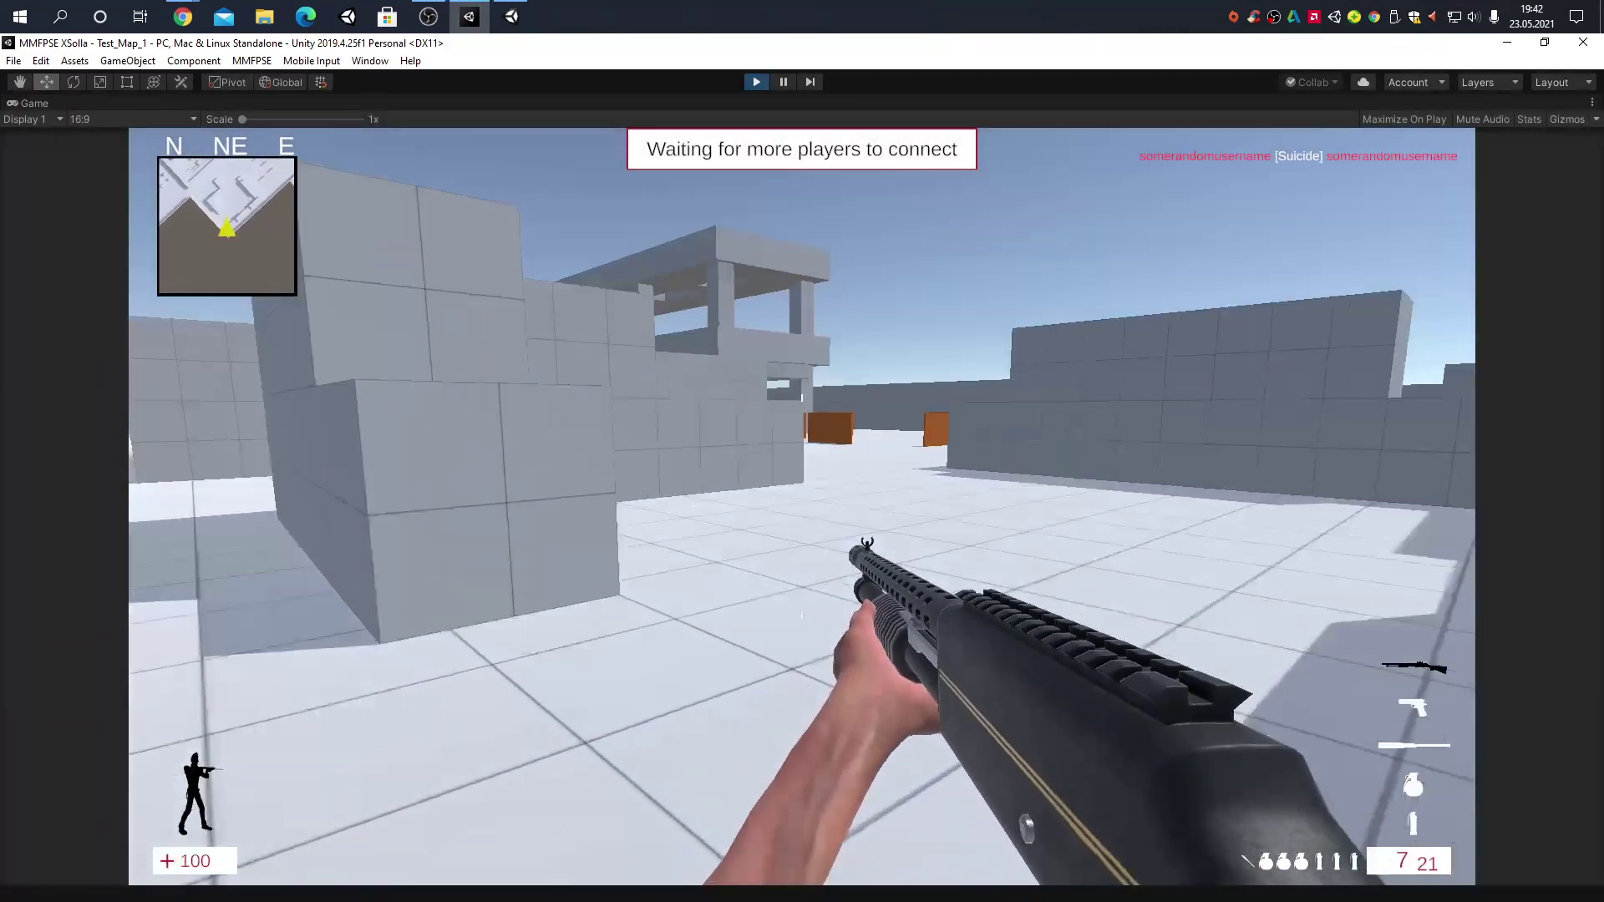
{"action": "key", "text": "Escape"}
{"action": "left_click", "coordinate": [744, 504]}
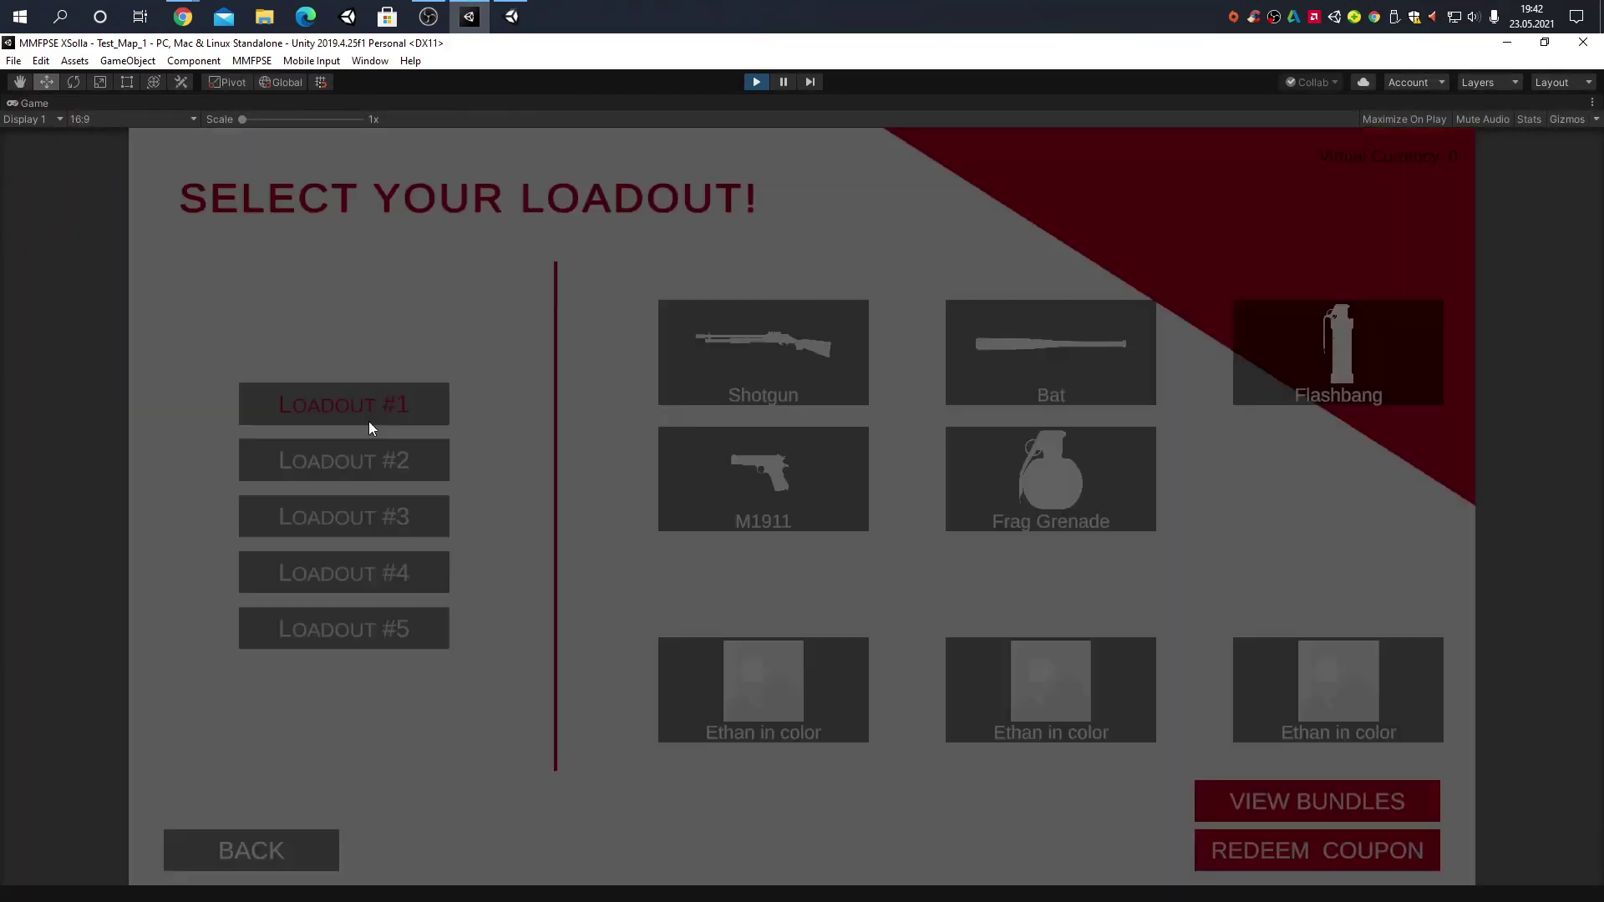
Buy the Ethan without color player model for €4,23 via sandbox PayPal and equip it
{"action": "left_click", "coordinate": [369, 421]}
{"action": "left_click", "coordinate": [393, 543]}
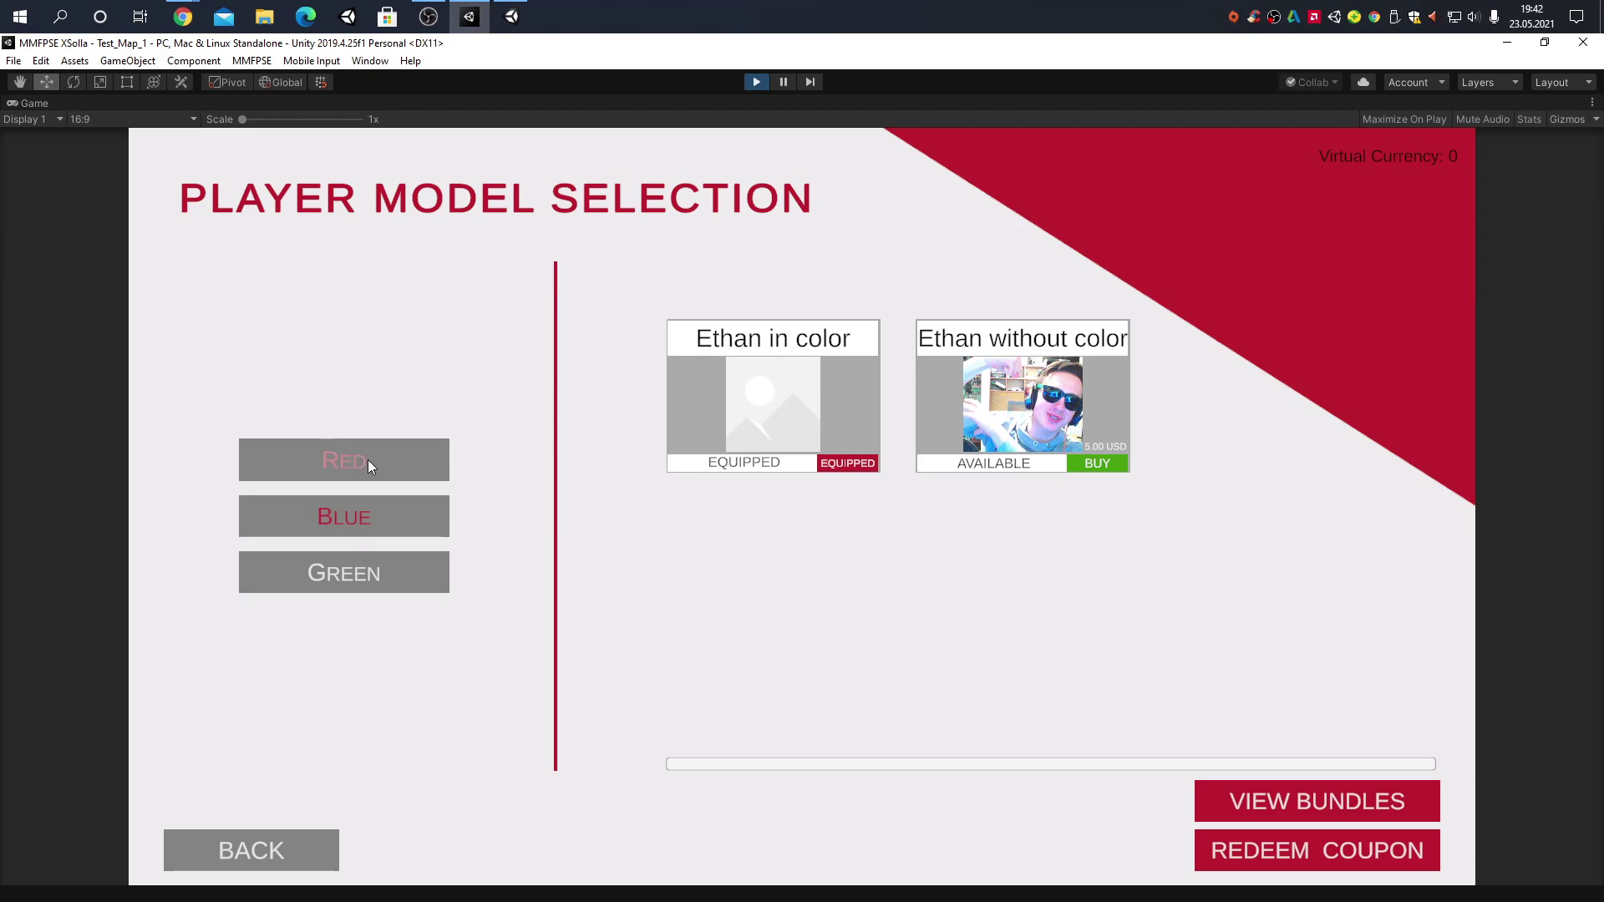
{"action": "left_click", "coordinate": [1097, 465]}
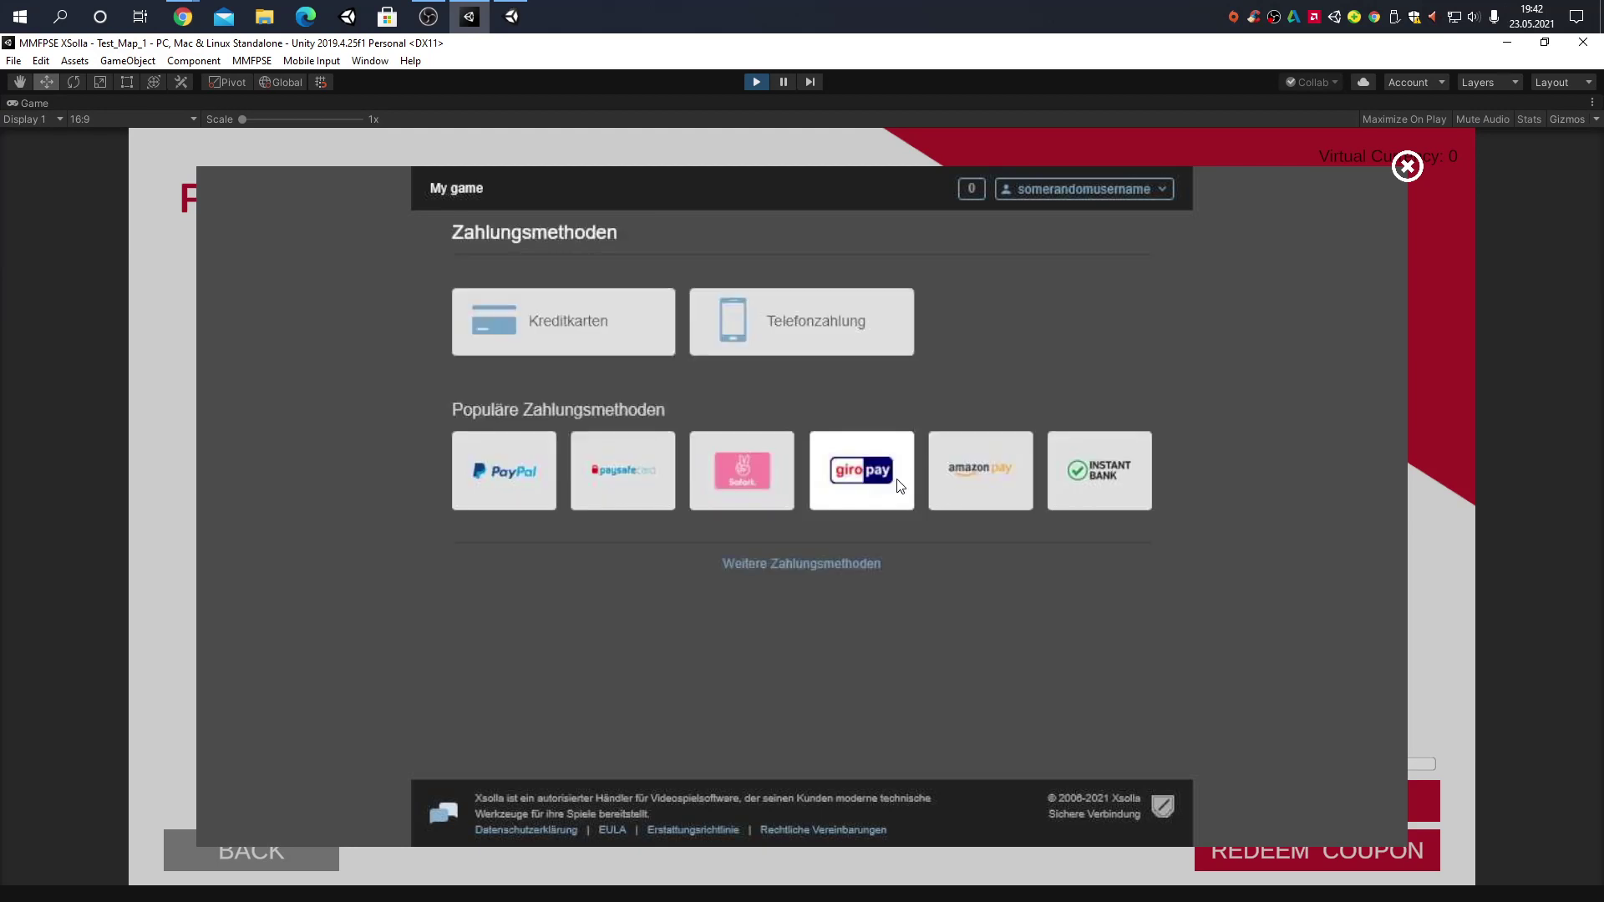
{"action": "left_click", "coordinate": [535, 486]}
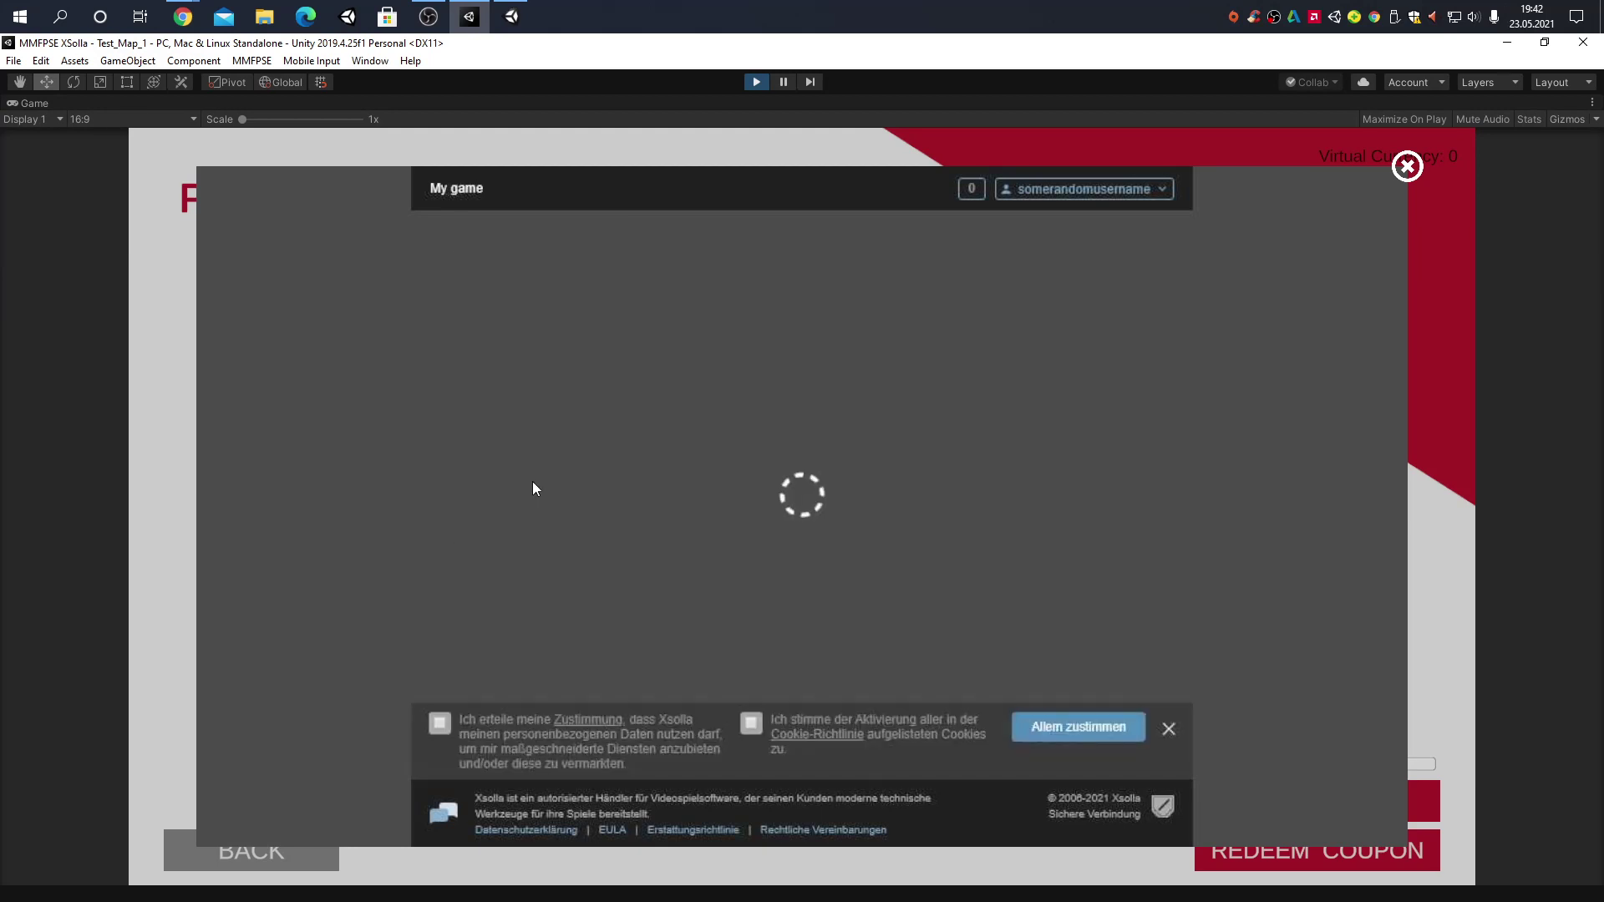
{"action": "left_click", "coordinate": [812, 385]}
{"action": "left_click", "coordinate": [891, 387]}
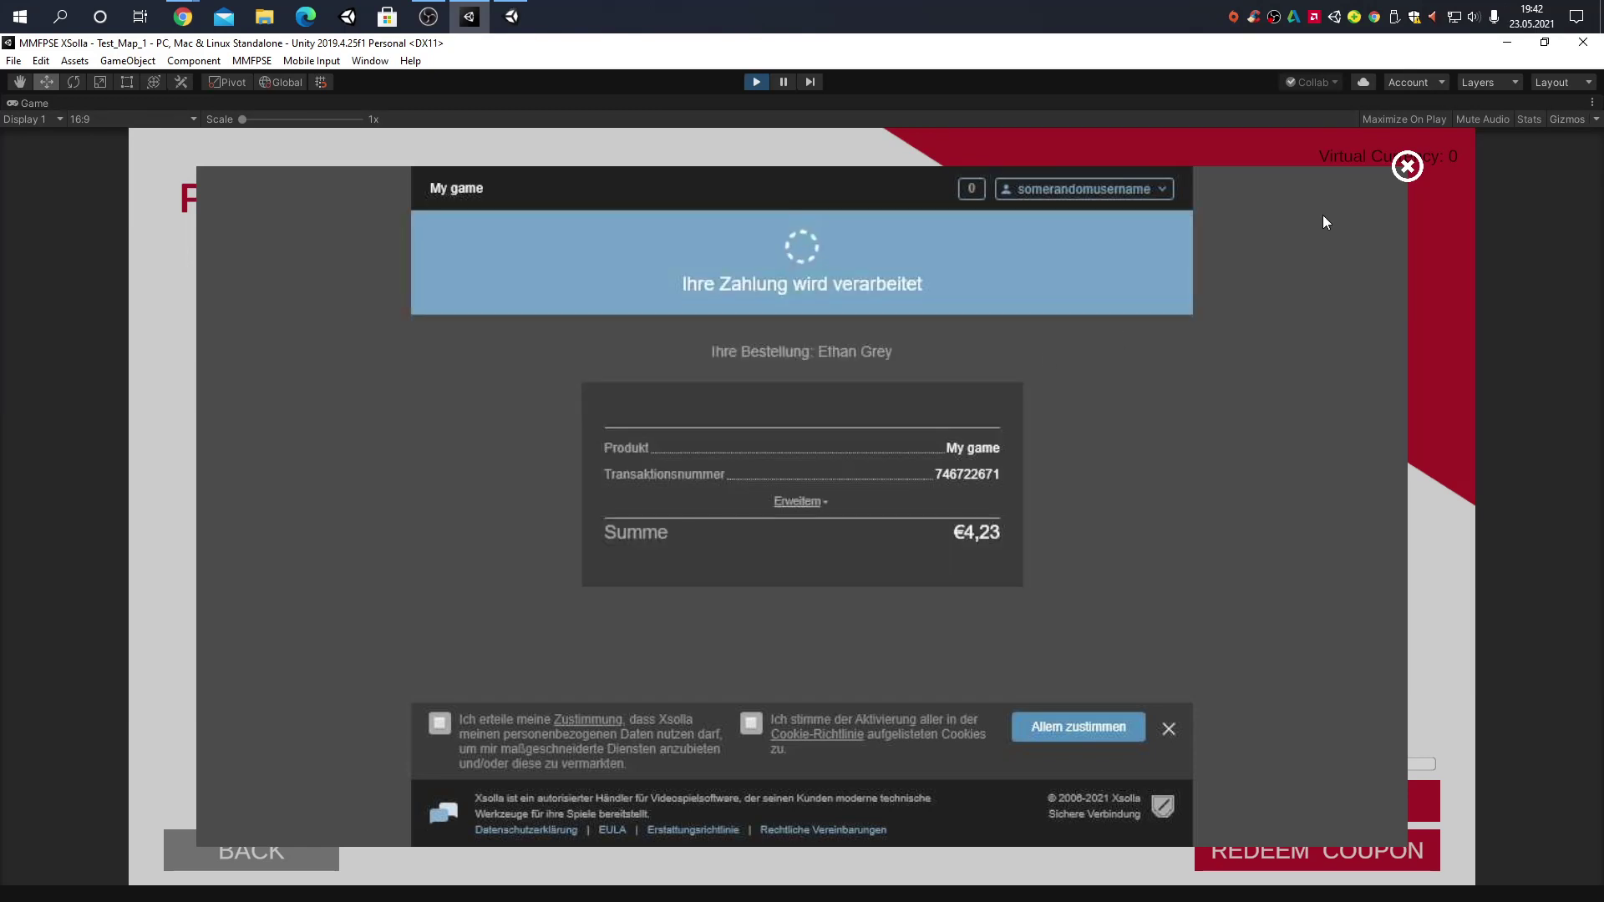
{"action": "left_click", "coordinate": [1401, 167]}
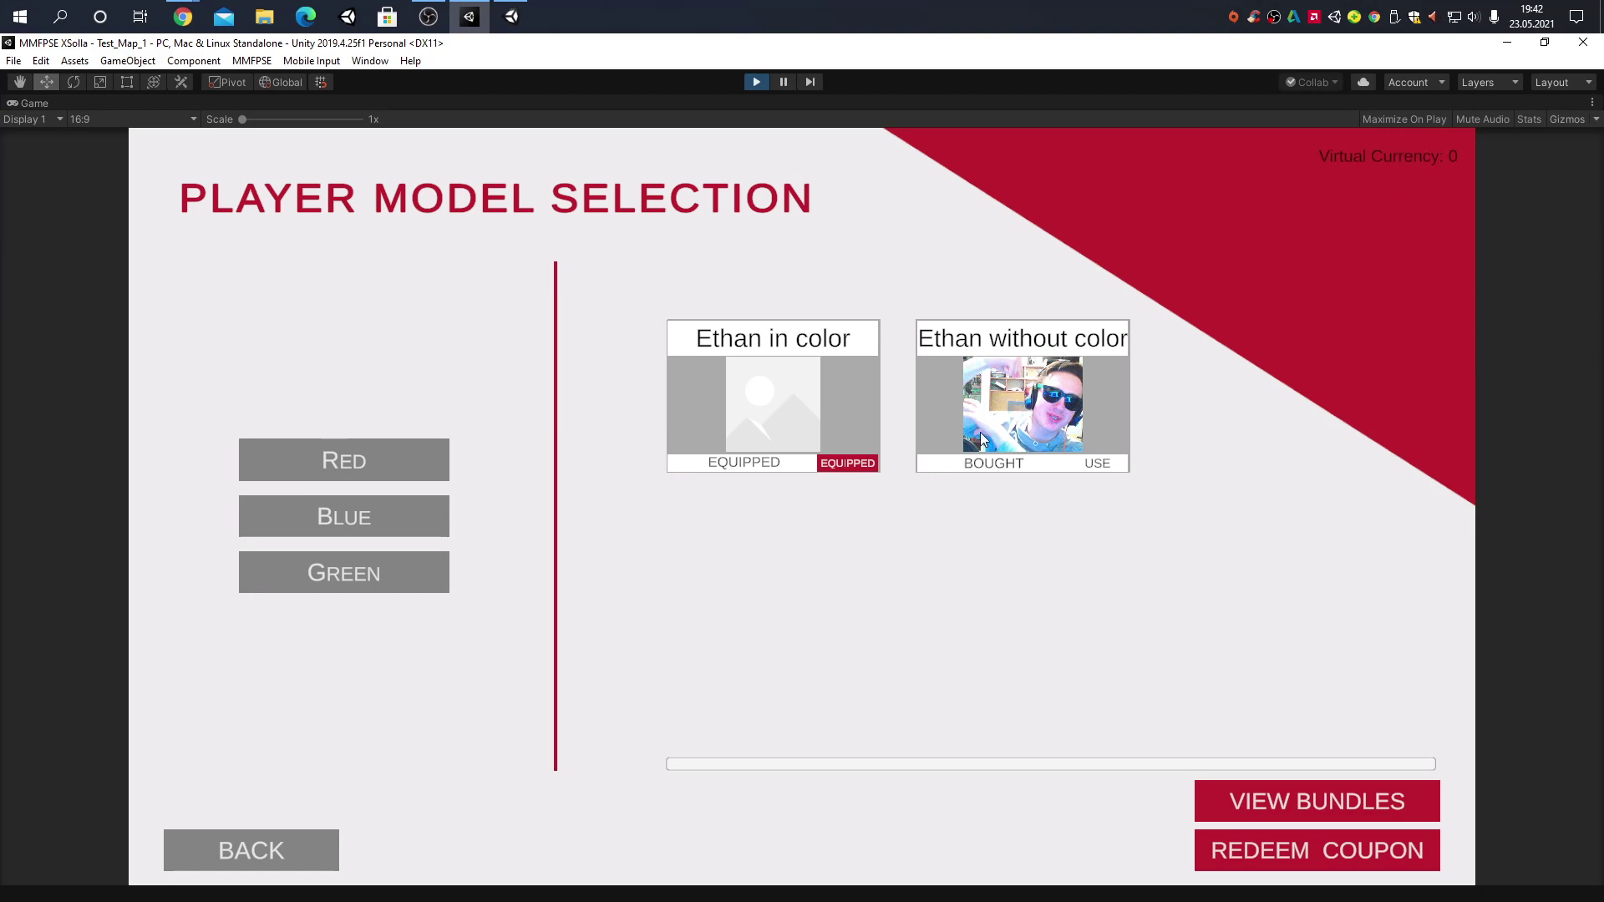
{"action": "left_click", "coordinate": [1115, 464]}
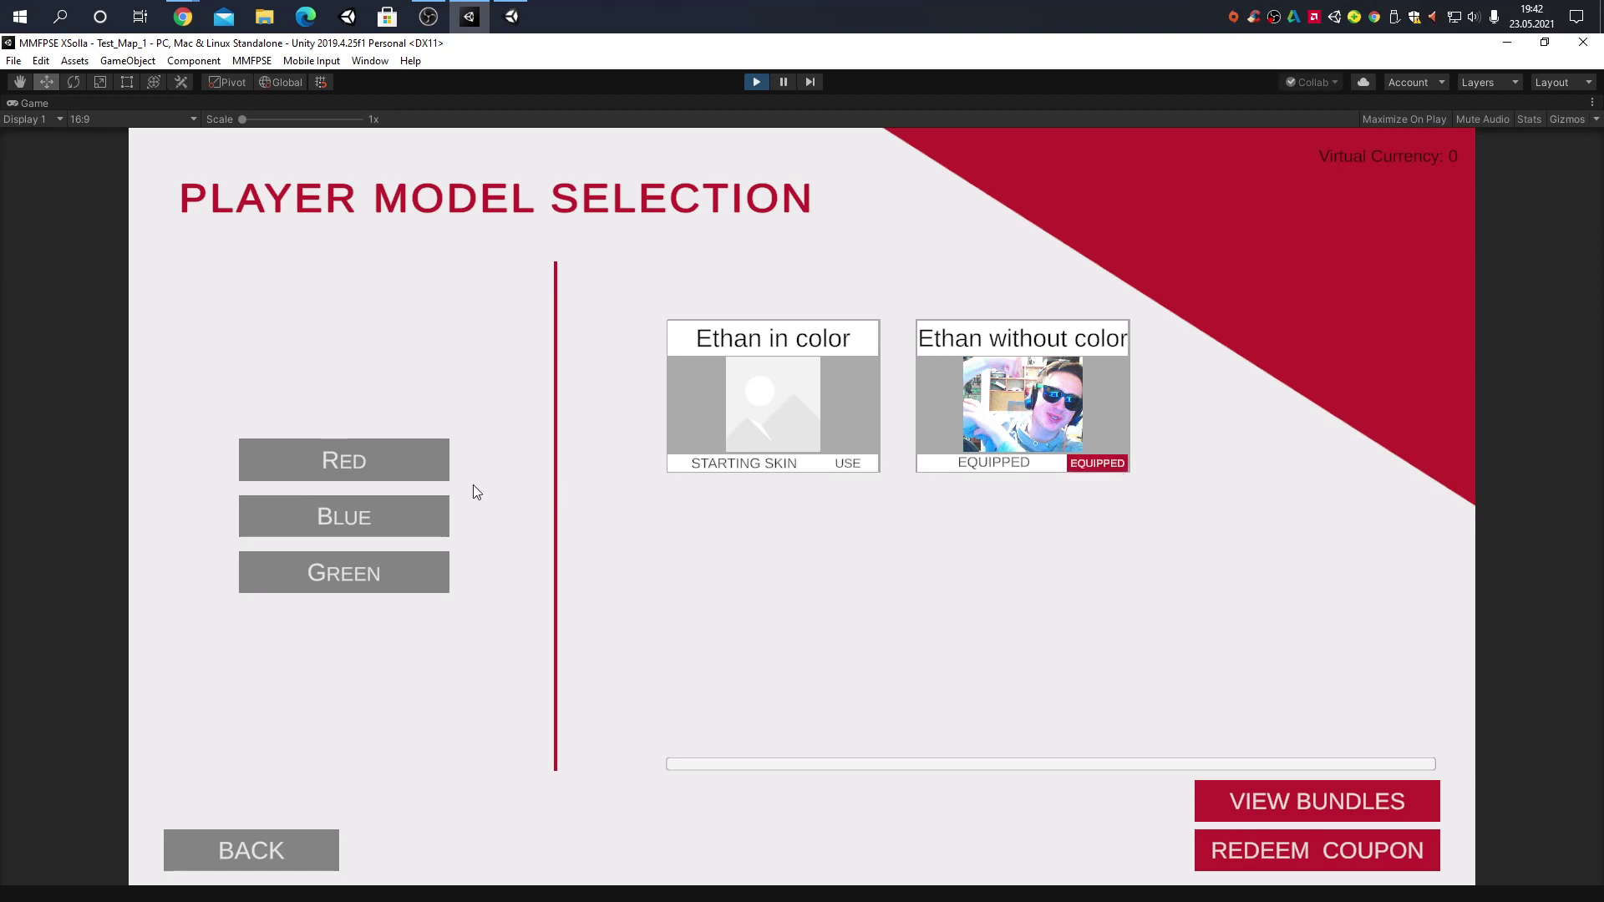
Compare Loadout #2 with Loadout #1, now holding the Shotgun and Ethan model
{"action": "left_click", "coordinate": [239, 846]}
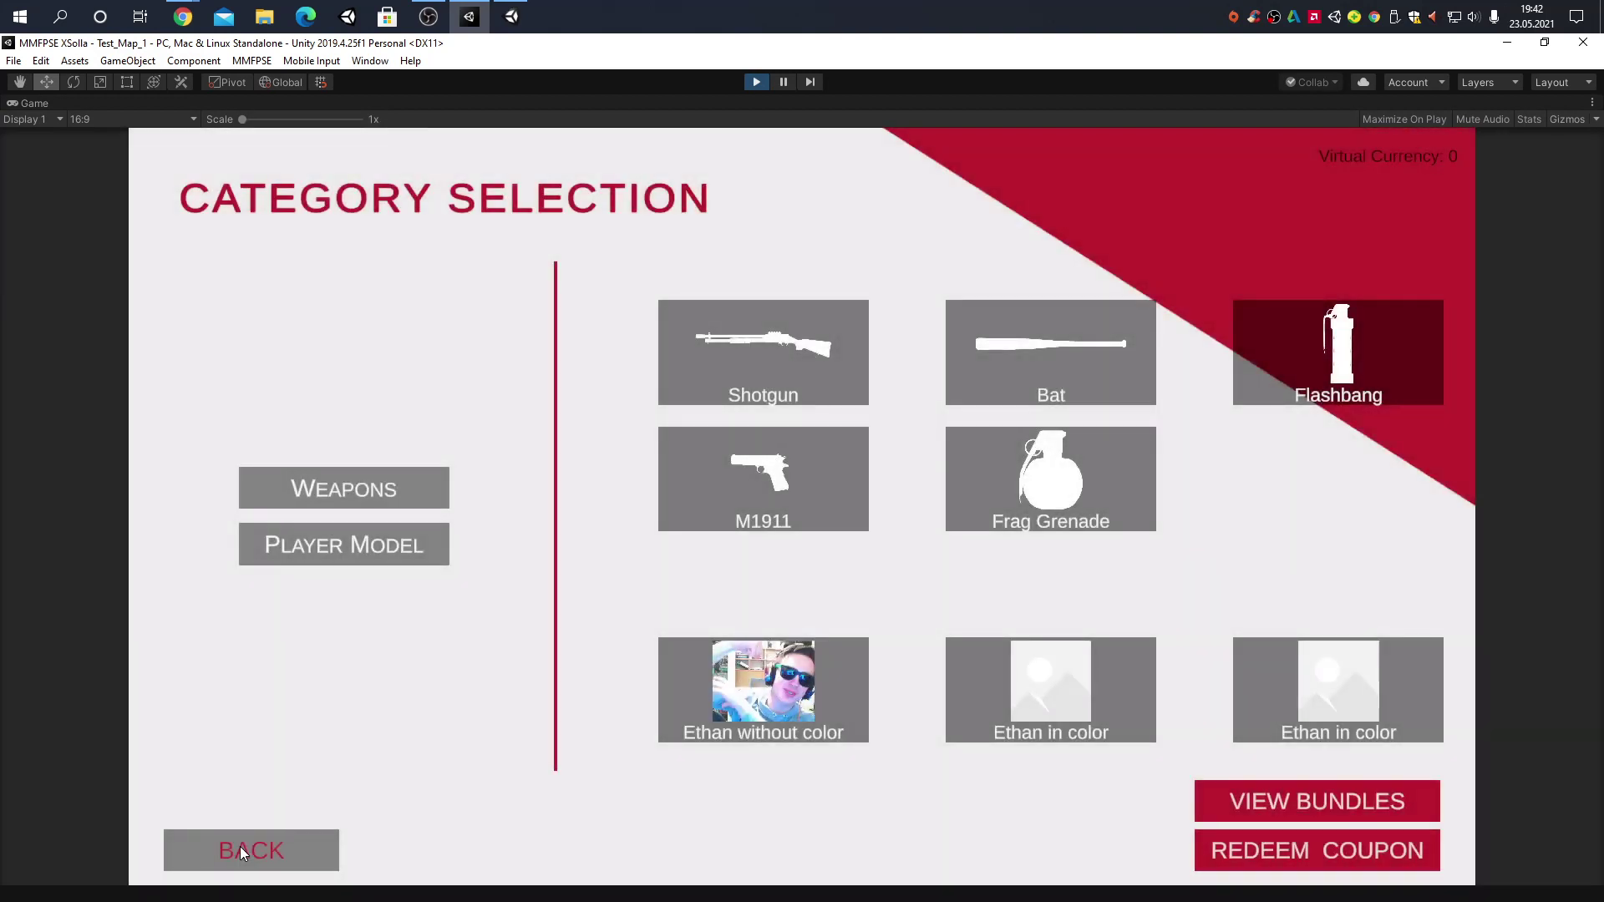
{"action": "left_click", "coordinate": [239, 846]}
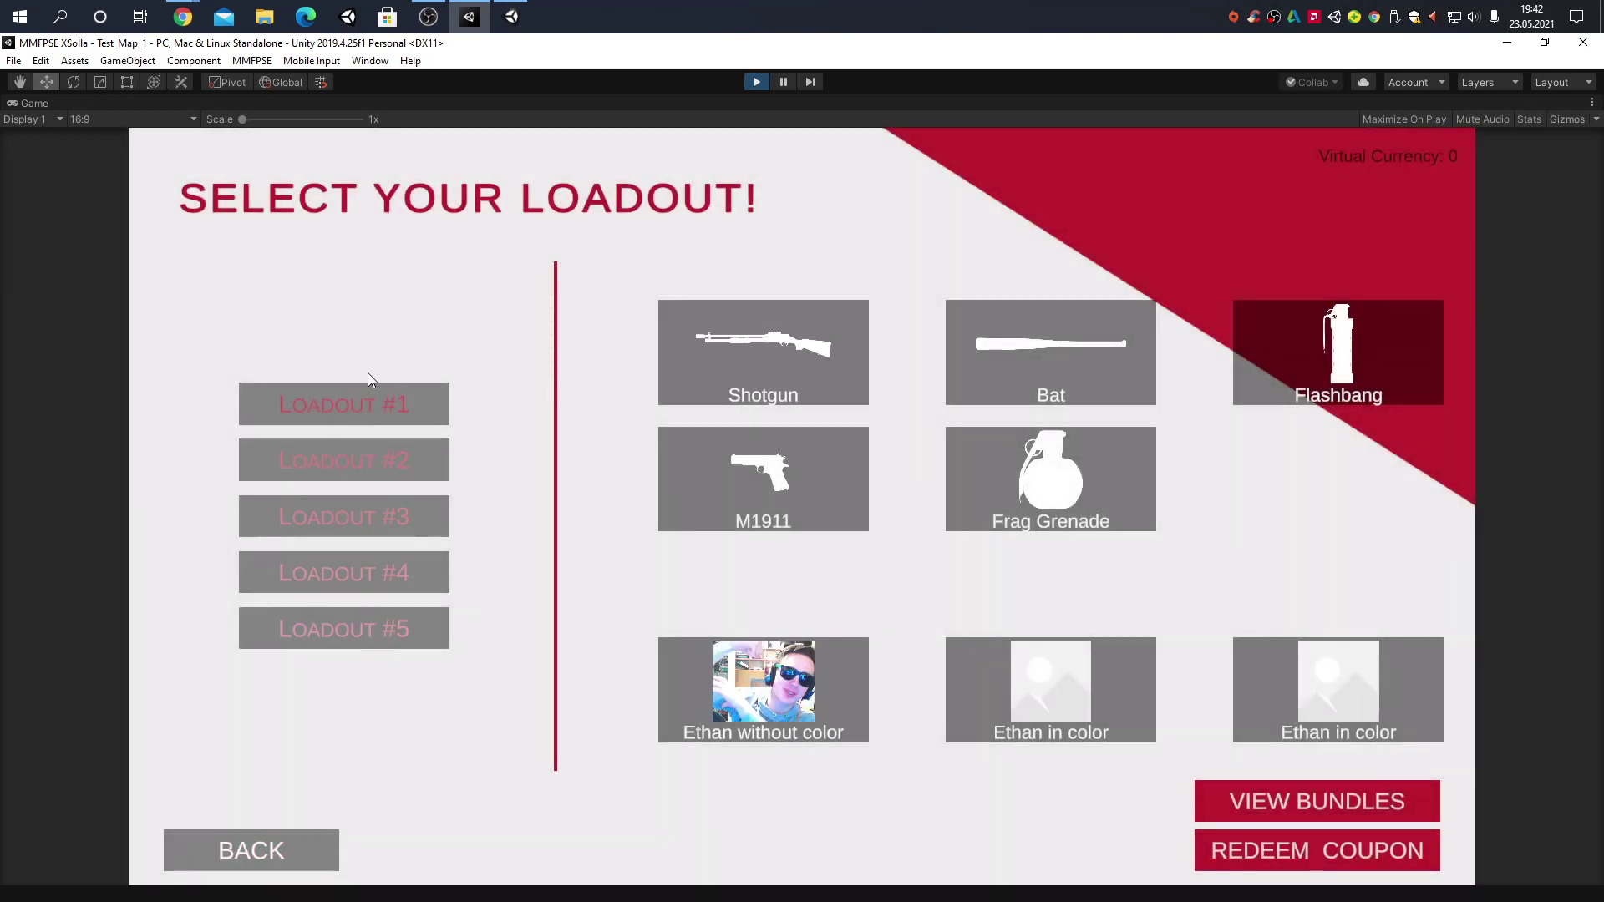
{"action": "left_click", "coordinate": [374, 456]}
{"action": "left_click", "coordinate": [371, 404]}
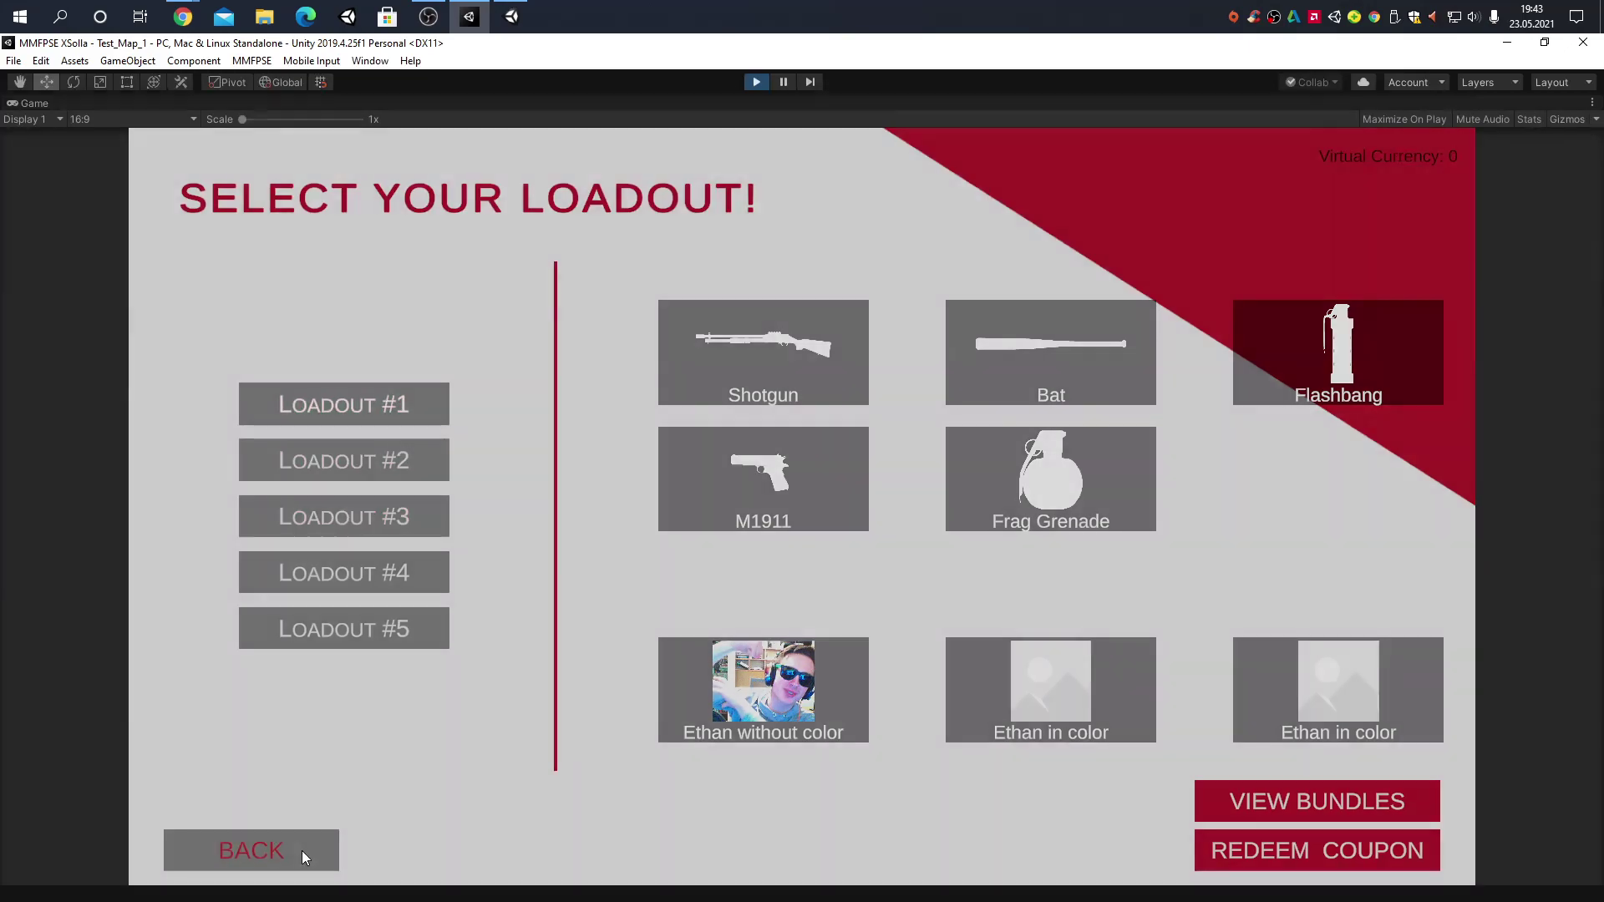
Respawn with the updated loadout and bring up the pause menu
{"action": "left_click", "coordinate": [302, 851]}
{"action": "left_click", "coordinate": [820, 458]}
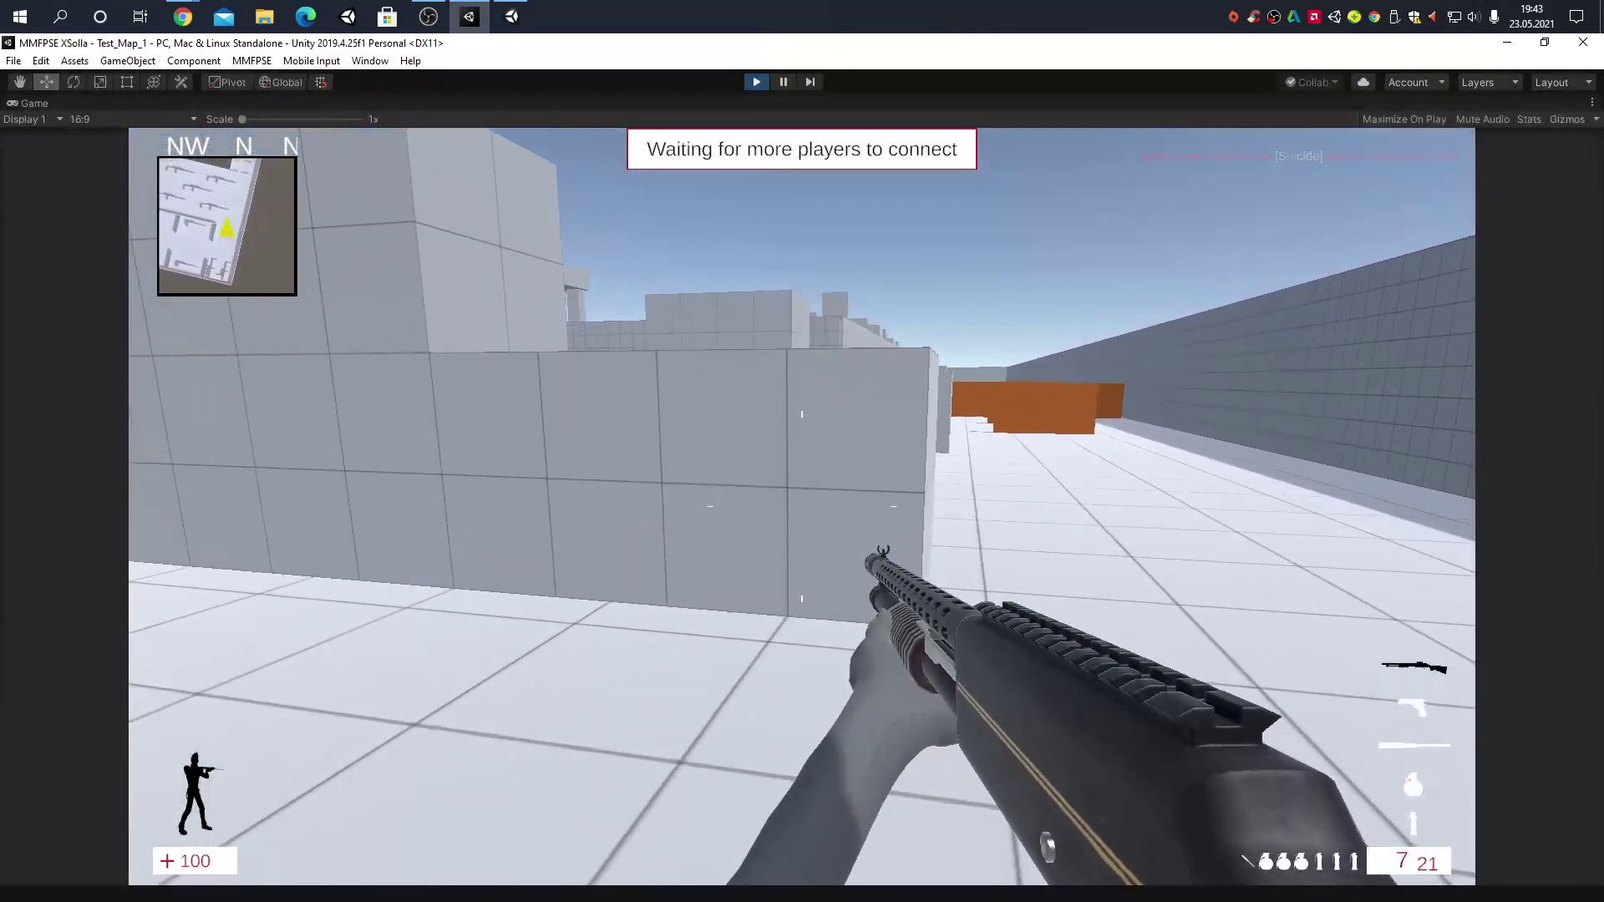
{"action": "key", "text": "Escape"}
Leave the match and log out, then try the Discord login with a filler email and close the popup
{"action": "left_click", "coordinate": [839, 639]}
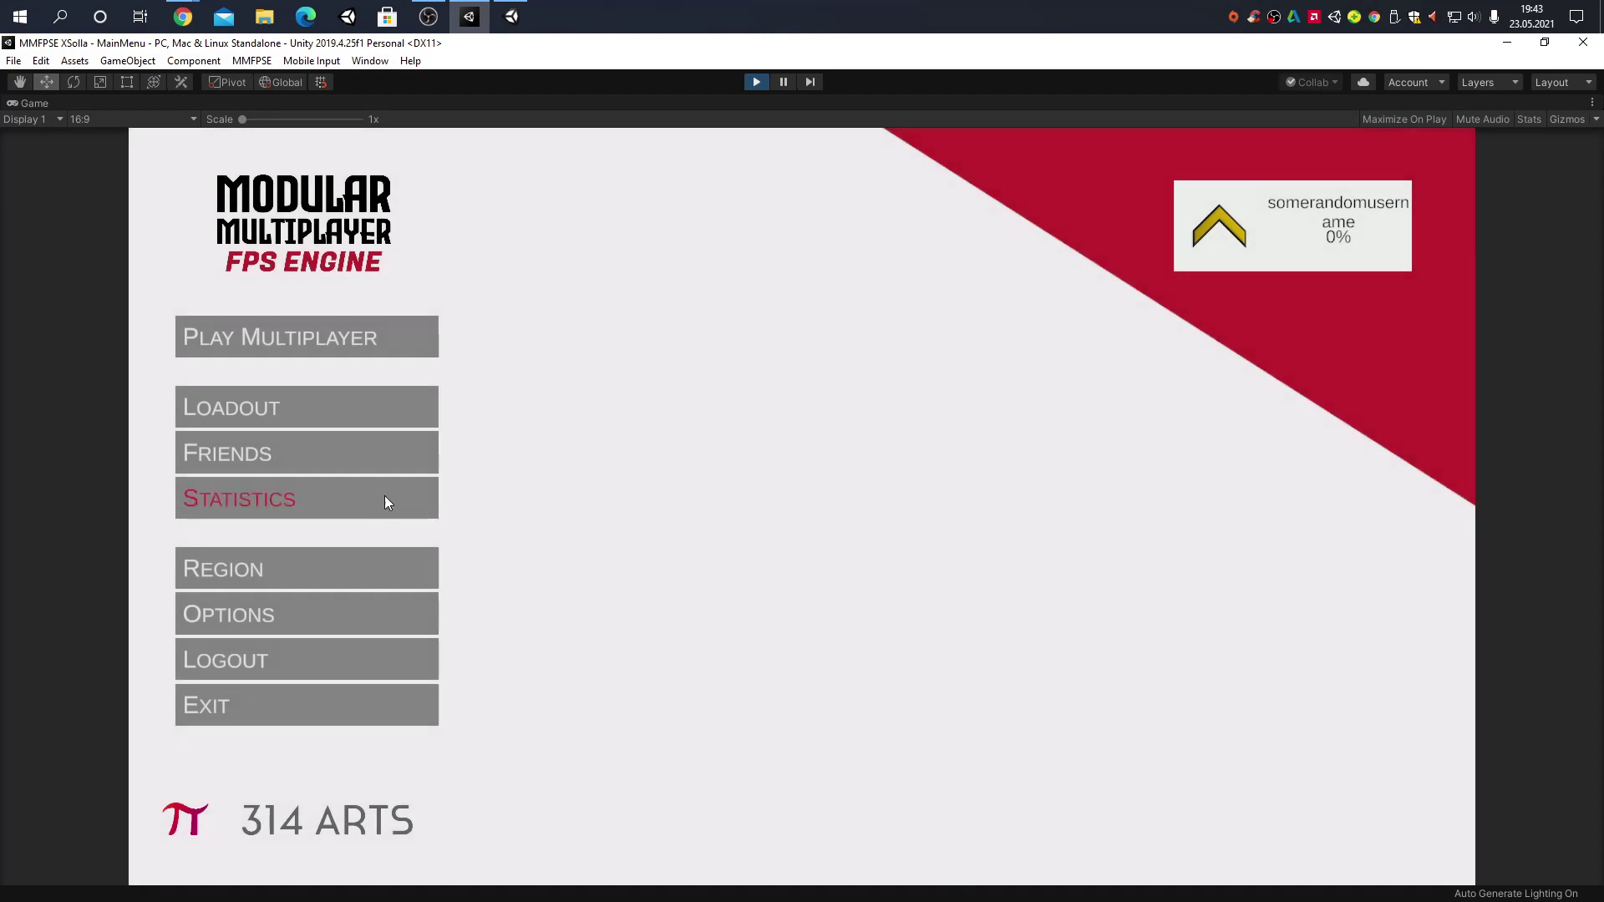
{"action": "left_click", "coordinate": [374, 655]}
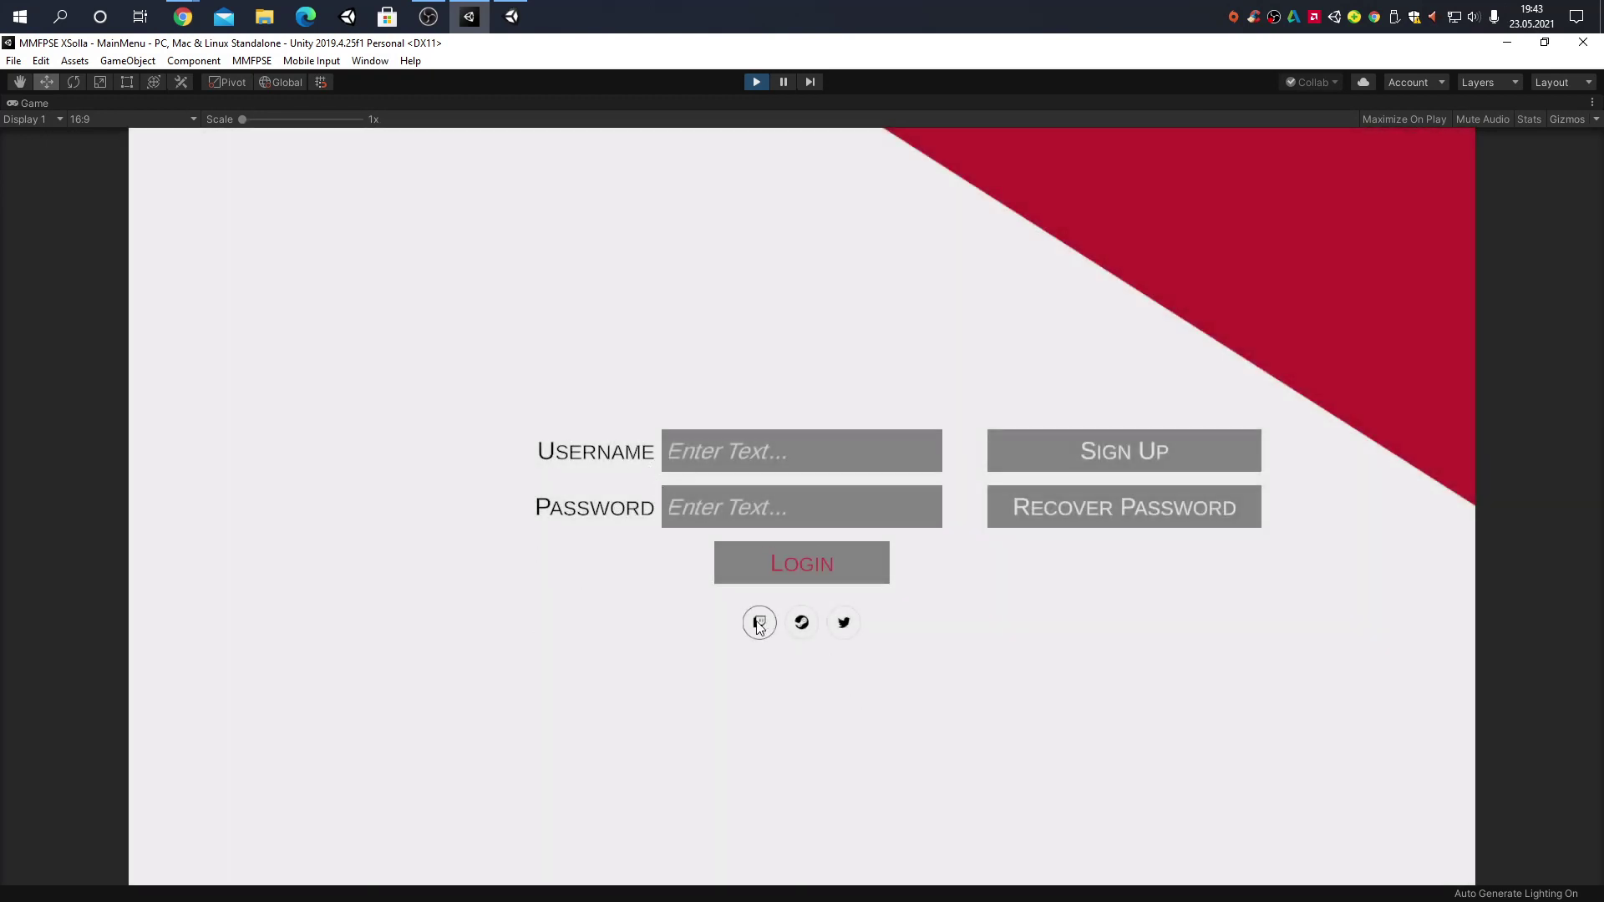
{"action": "left_click", "coordinate": [760, 624]}
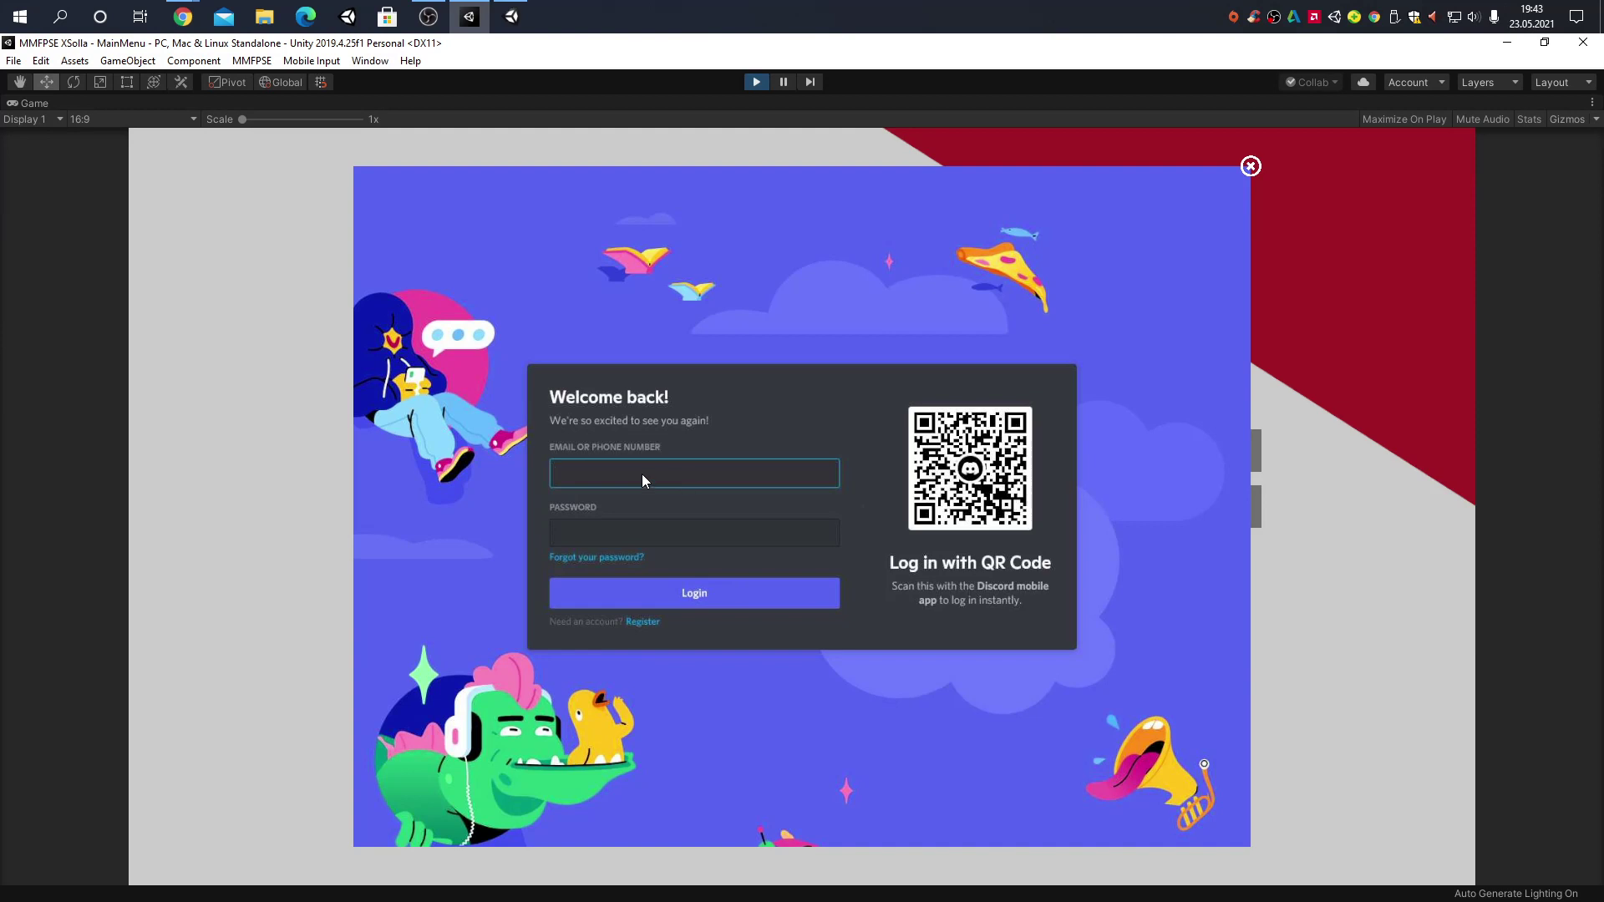
{"action": "type", "text": "fdsfhskdjlfhsdkjfh"}
{"action": "left_click", "coordinate": [1260, 169]}
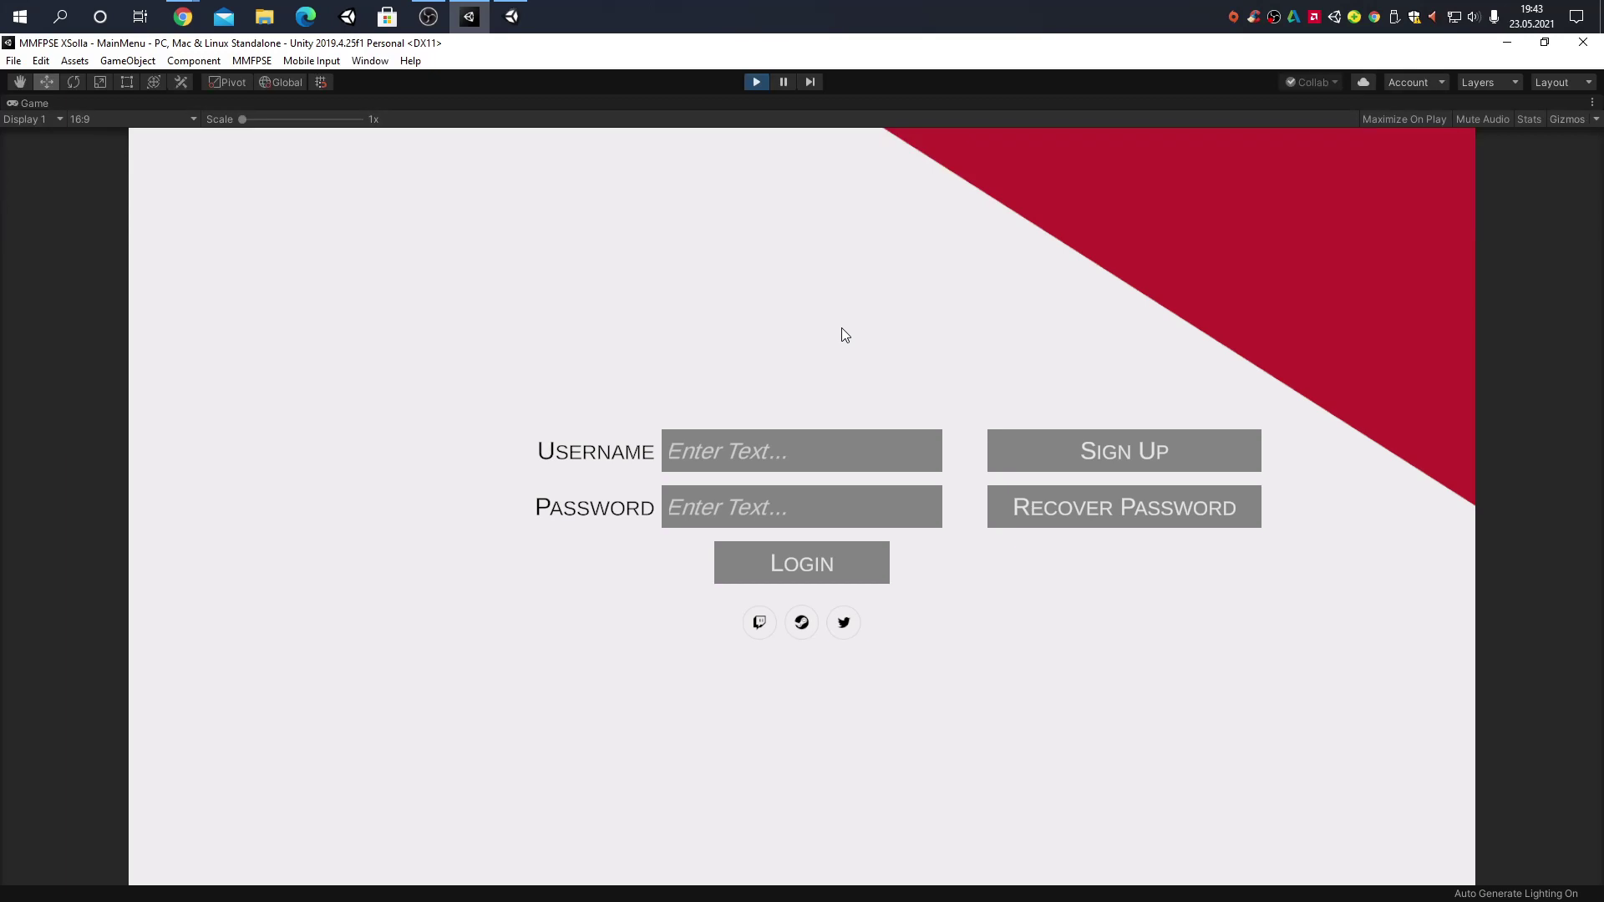
Bring the Modular Multiplayer FPS Engine project window (Unity 2018.4) forward, then focus the OBS recorder
{"action": "left_click", "coordinate": [514, 16]}
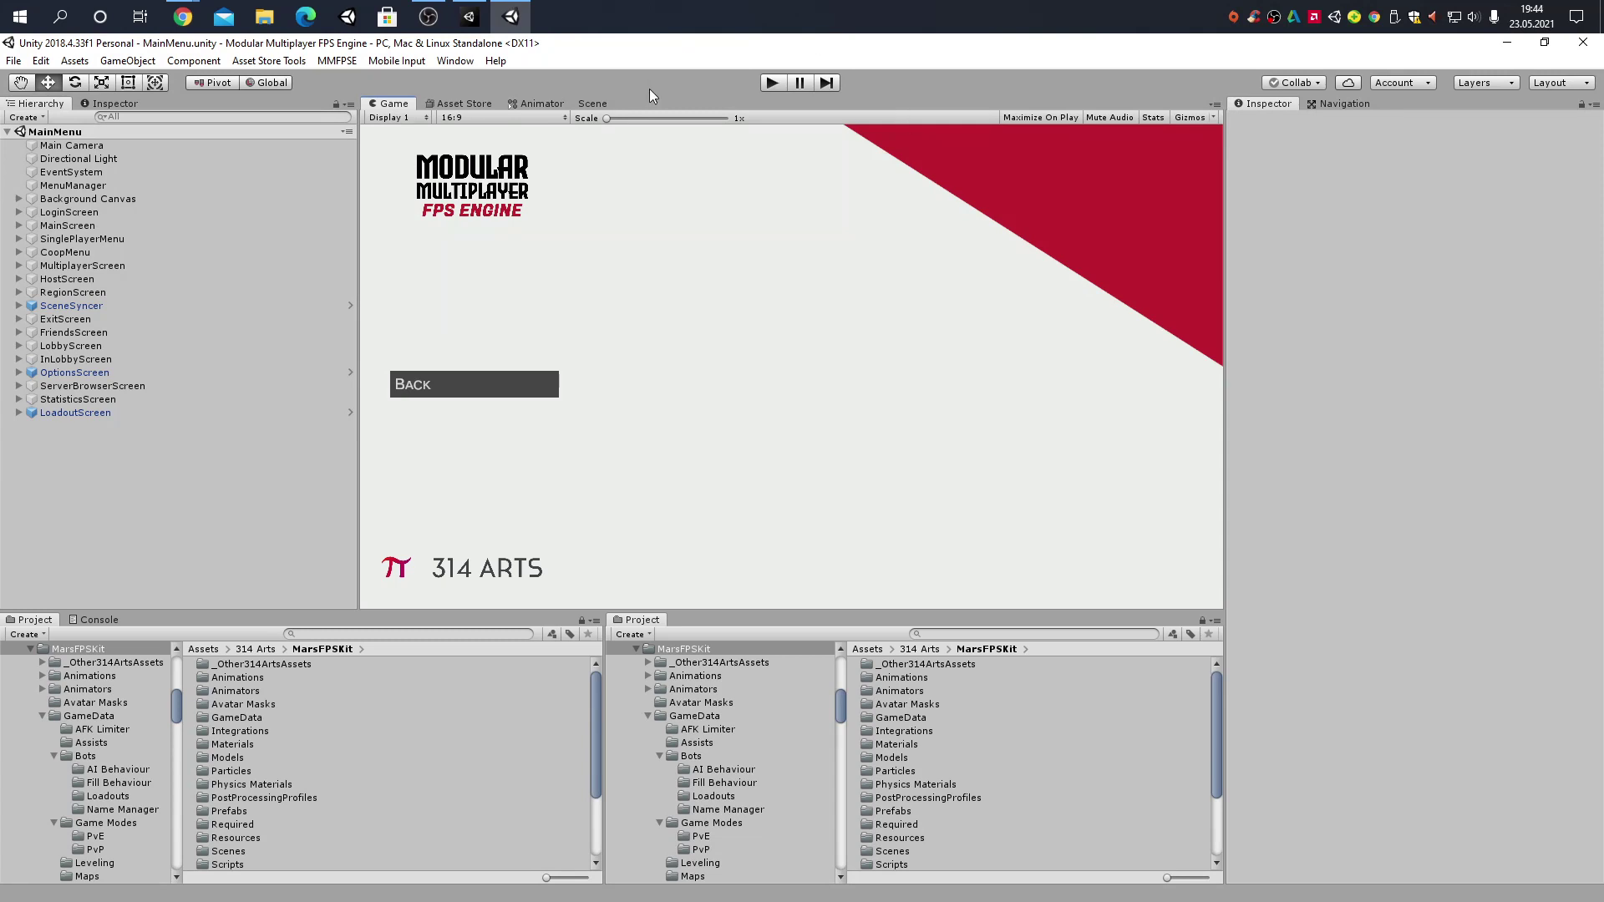
{"action": "left_click", "coordinate": [425, 16]}
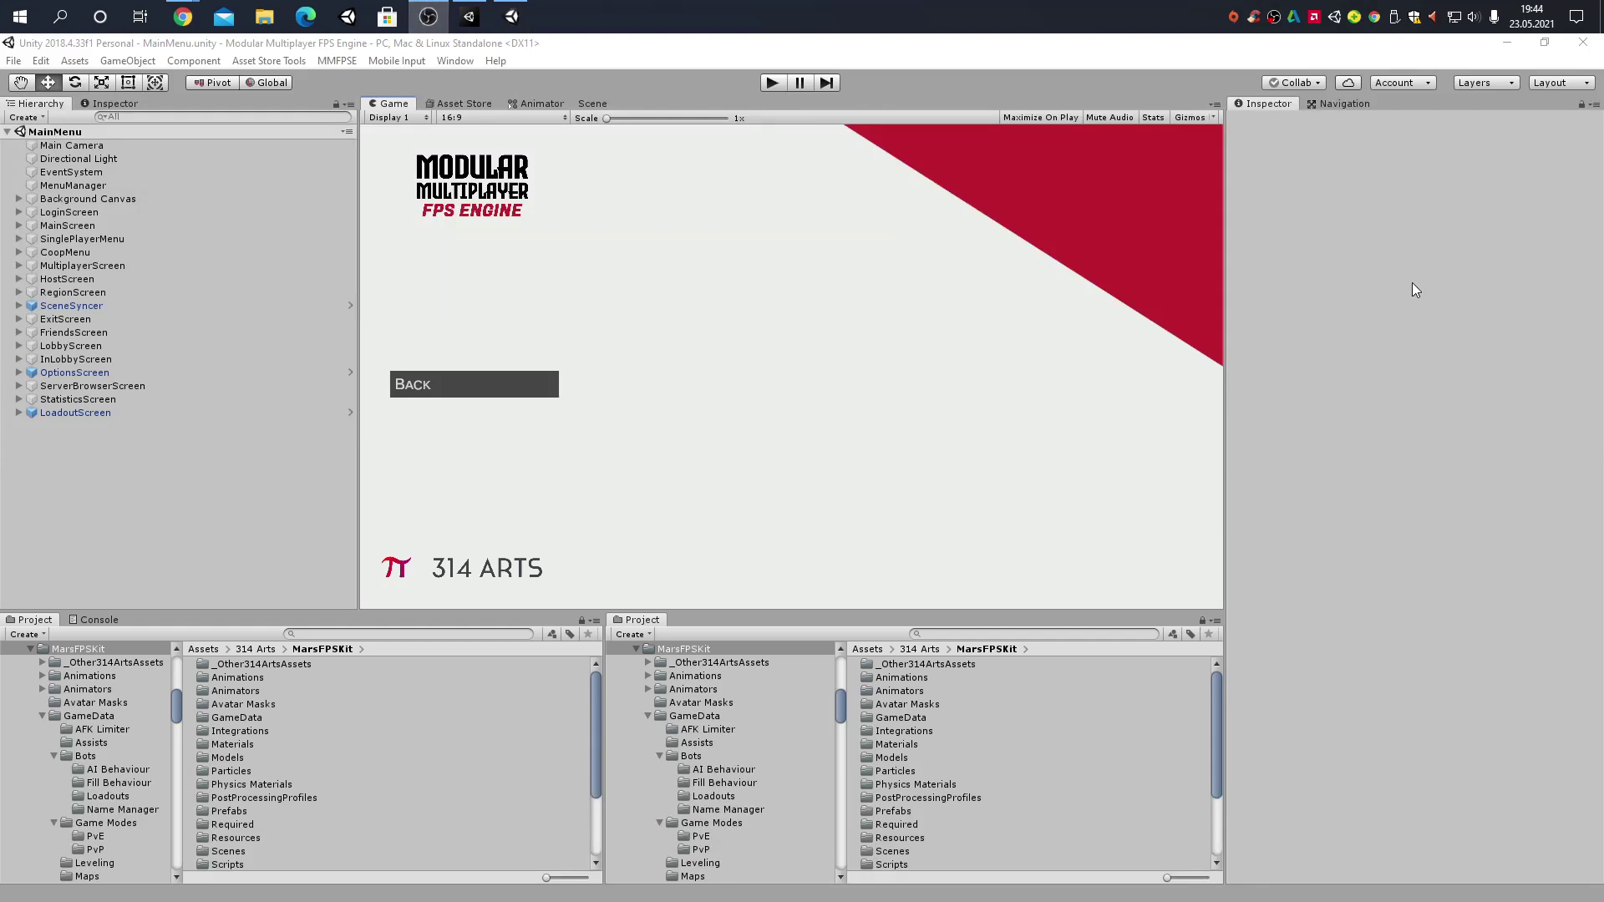